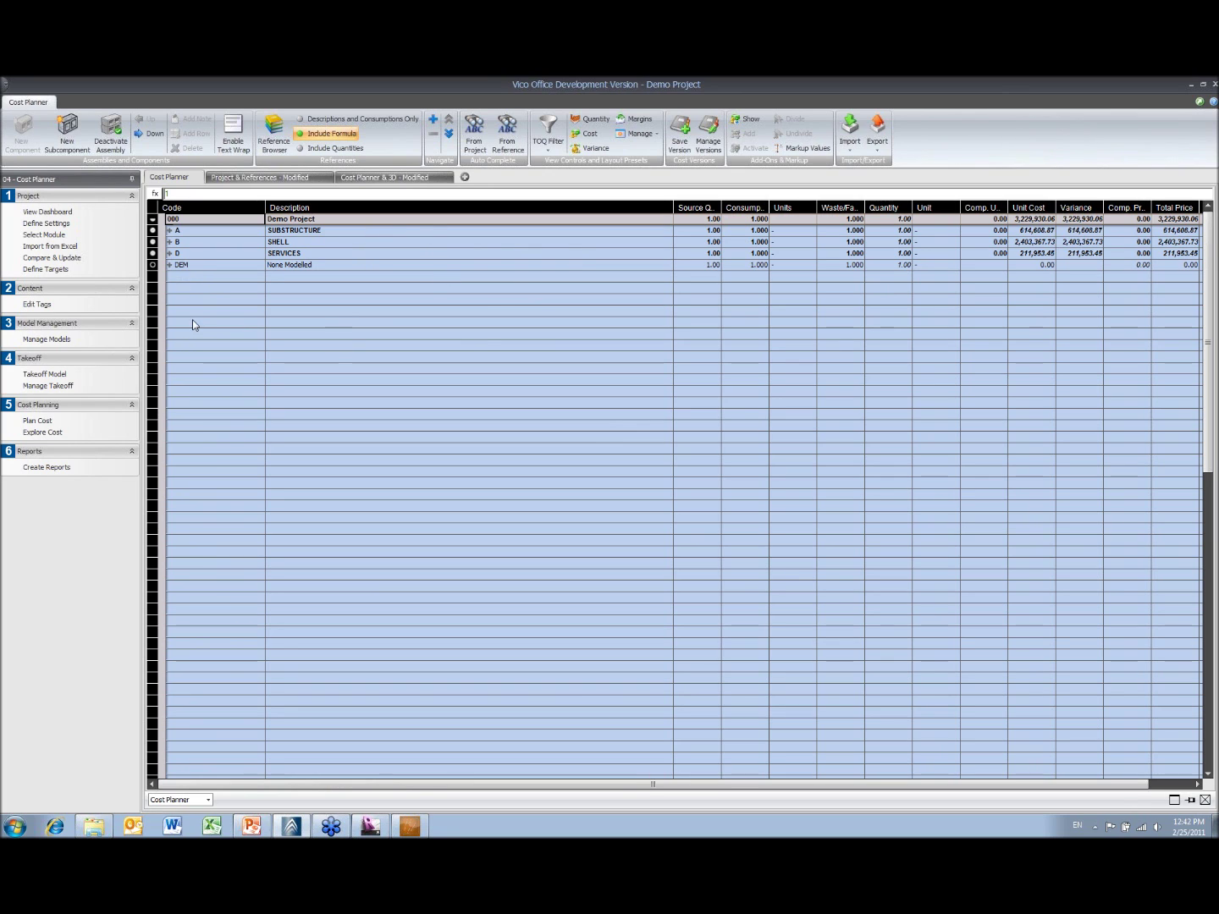
# - Switch to the 07 - Schedule Planner module, open the Task Manager and expand task 01-SUB-002
pyautogui.click(42, 180)
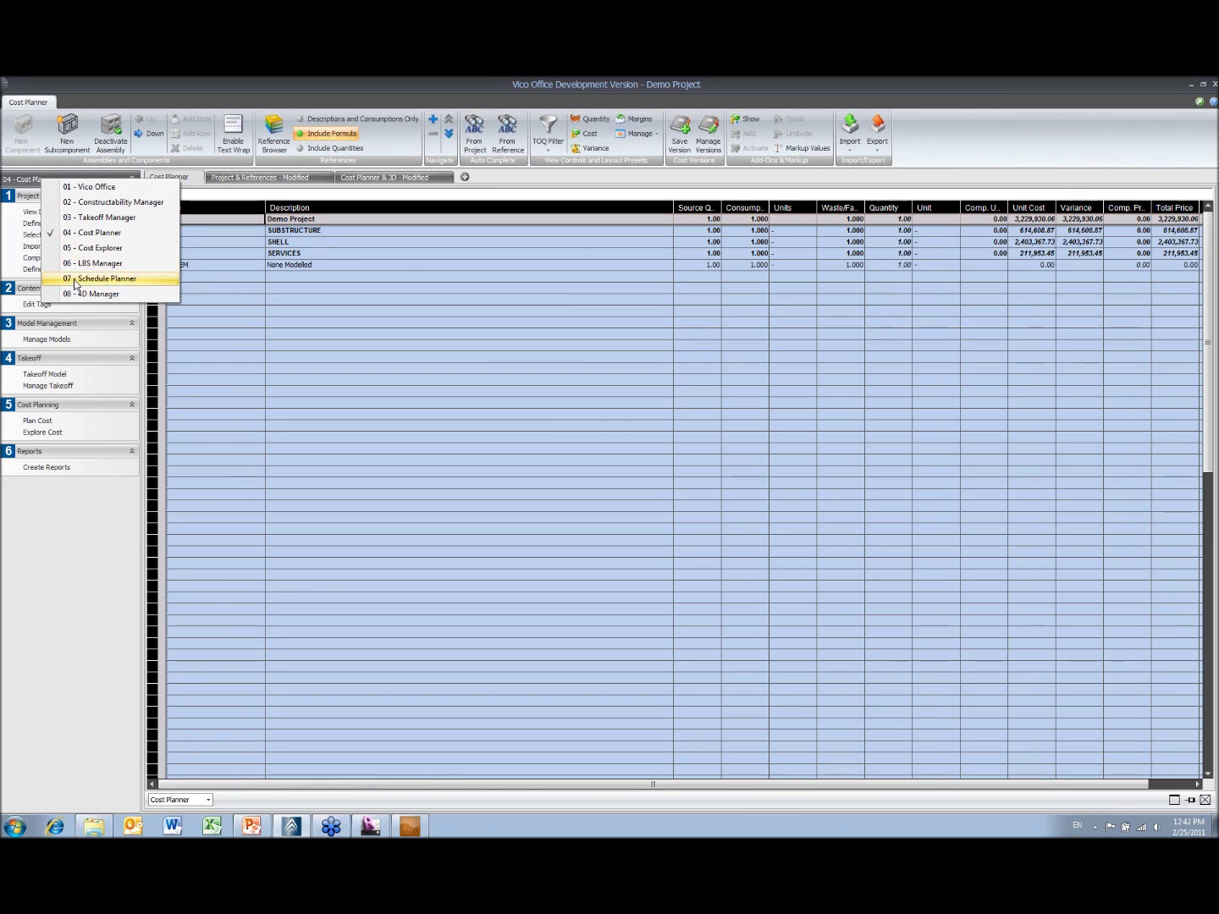
pyautogui.click(75, 280)
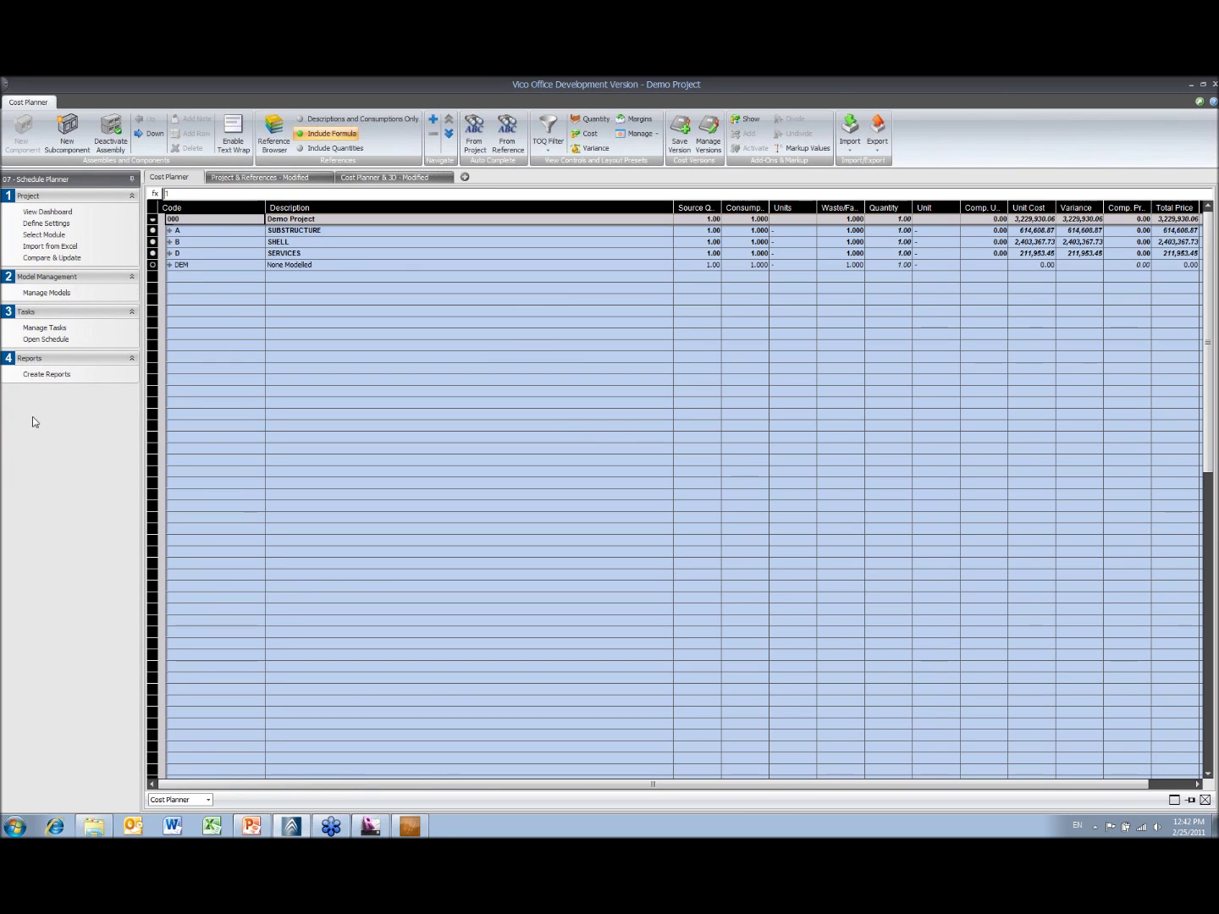
pyautogui.click(56, 328)
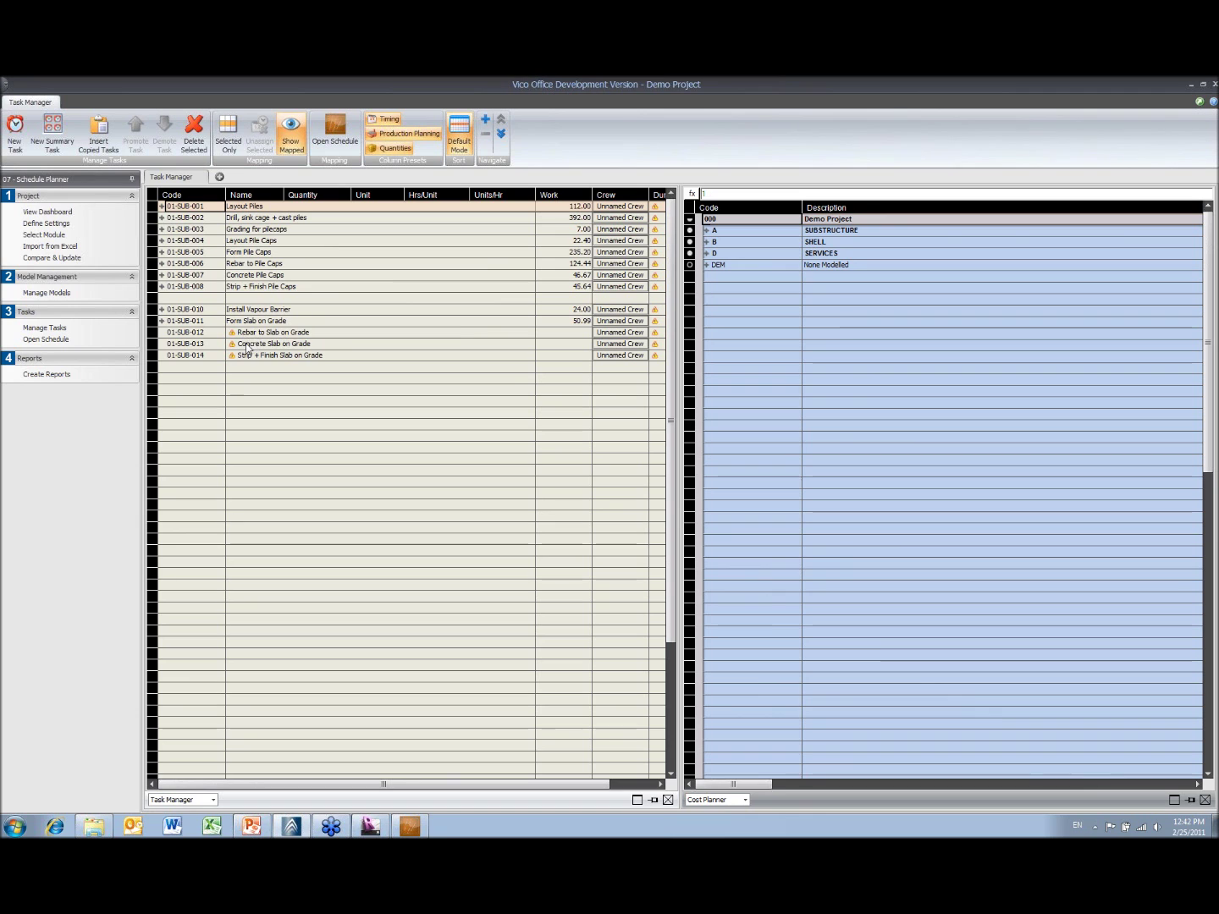
pyautogui.click(162, 218)
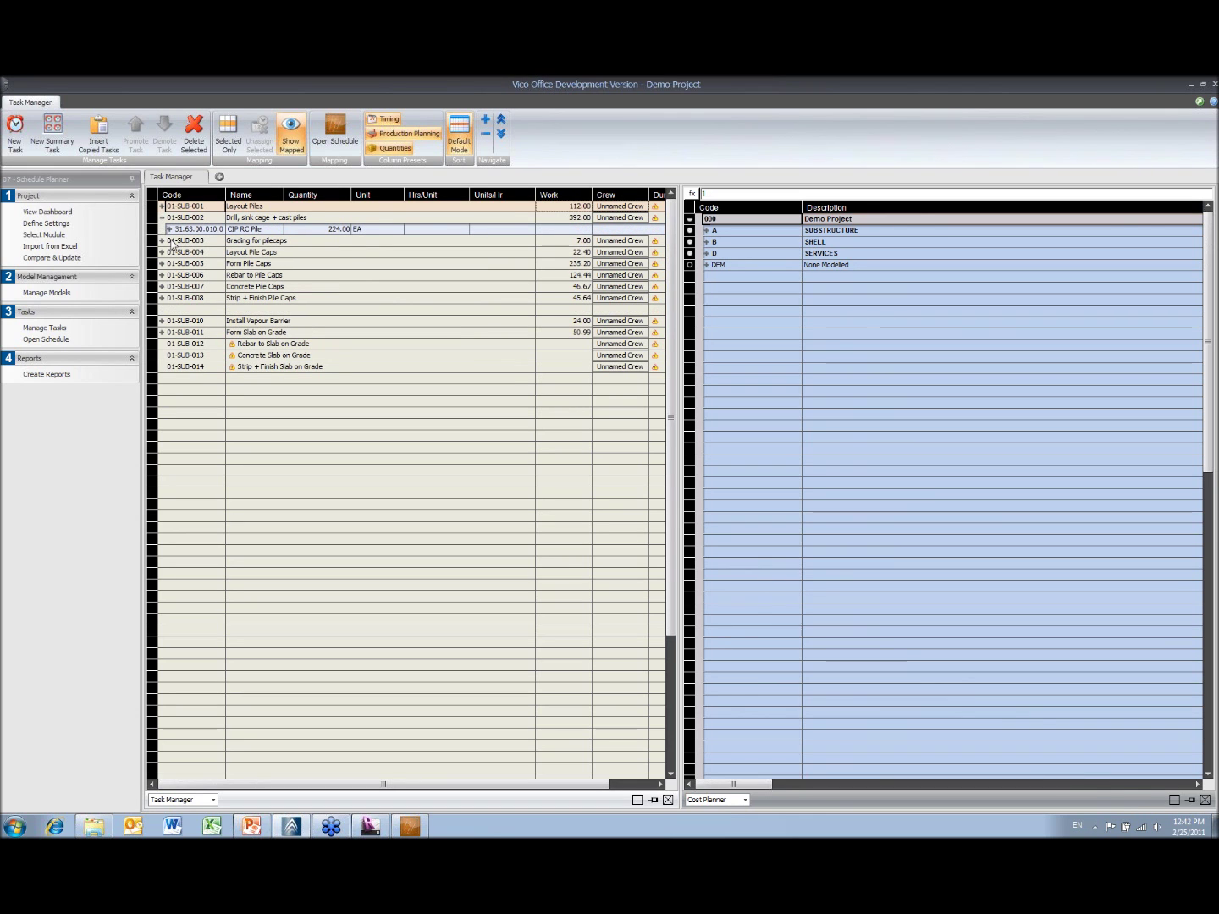
# - Inspect the cost items mapped to tasks 01-SUB-003 and 01-SUB-004, then collapse the task rows
pyautogui.click(162, 240)
pyautogui.click(162, 264)
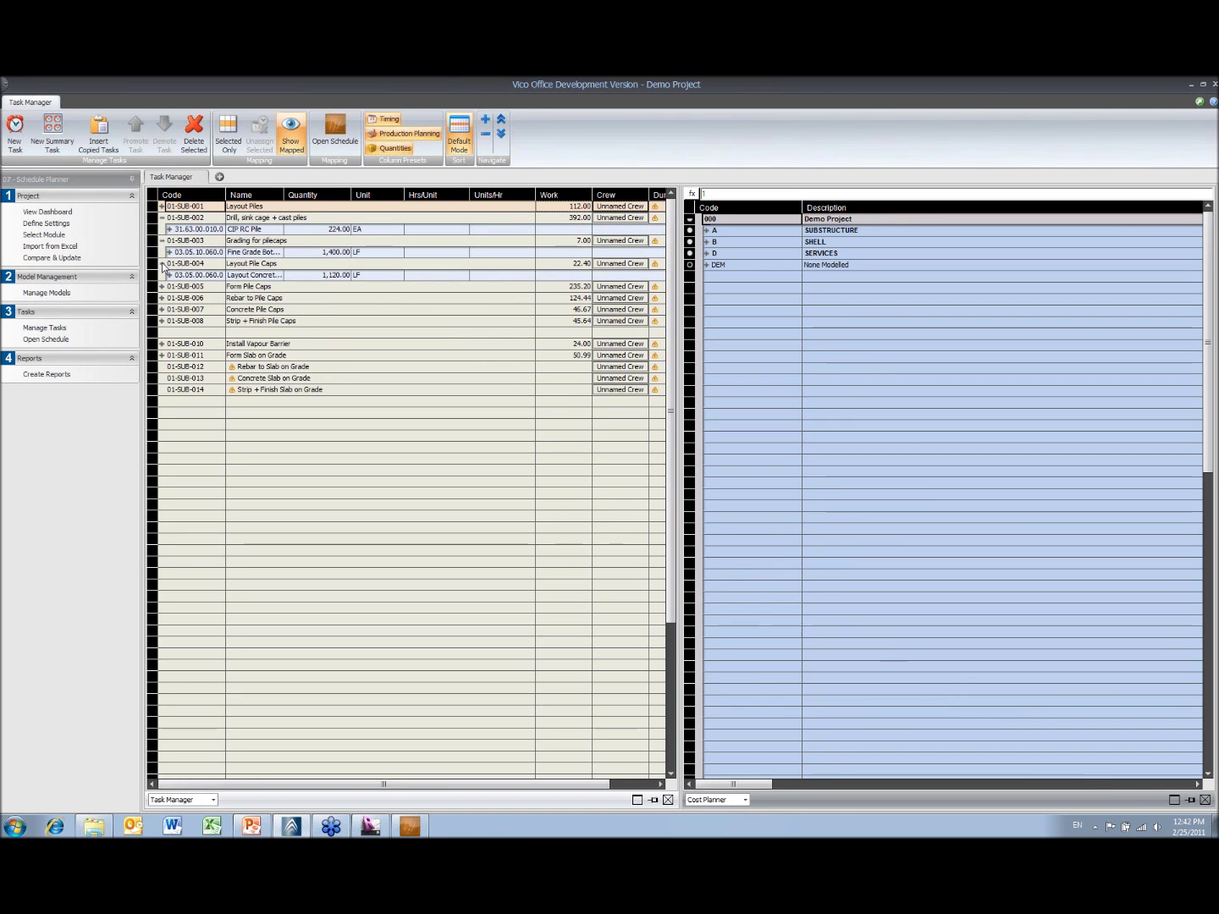
pyautogui.click(162, 241)
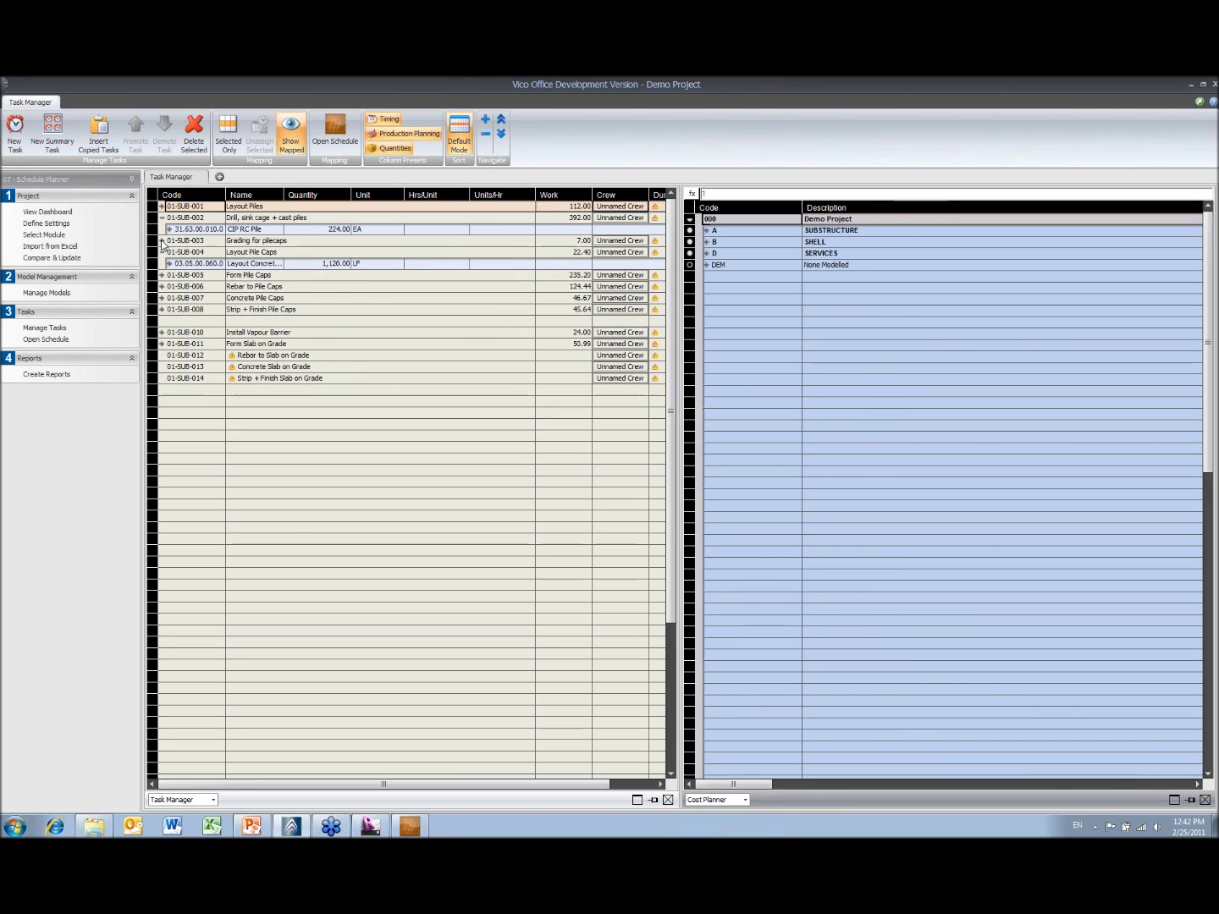
pyautogui.click(162, 219)
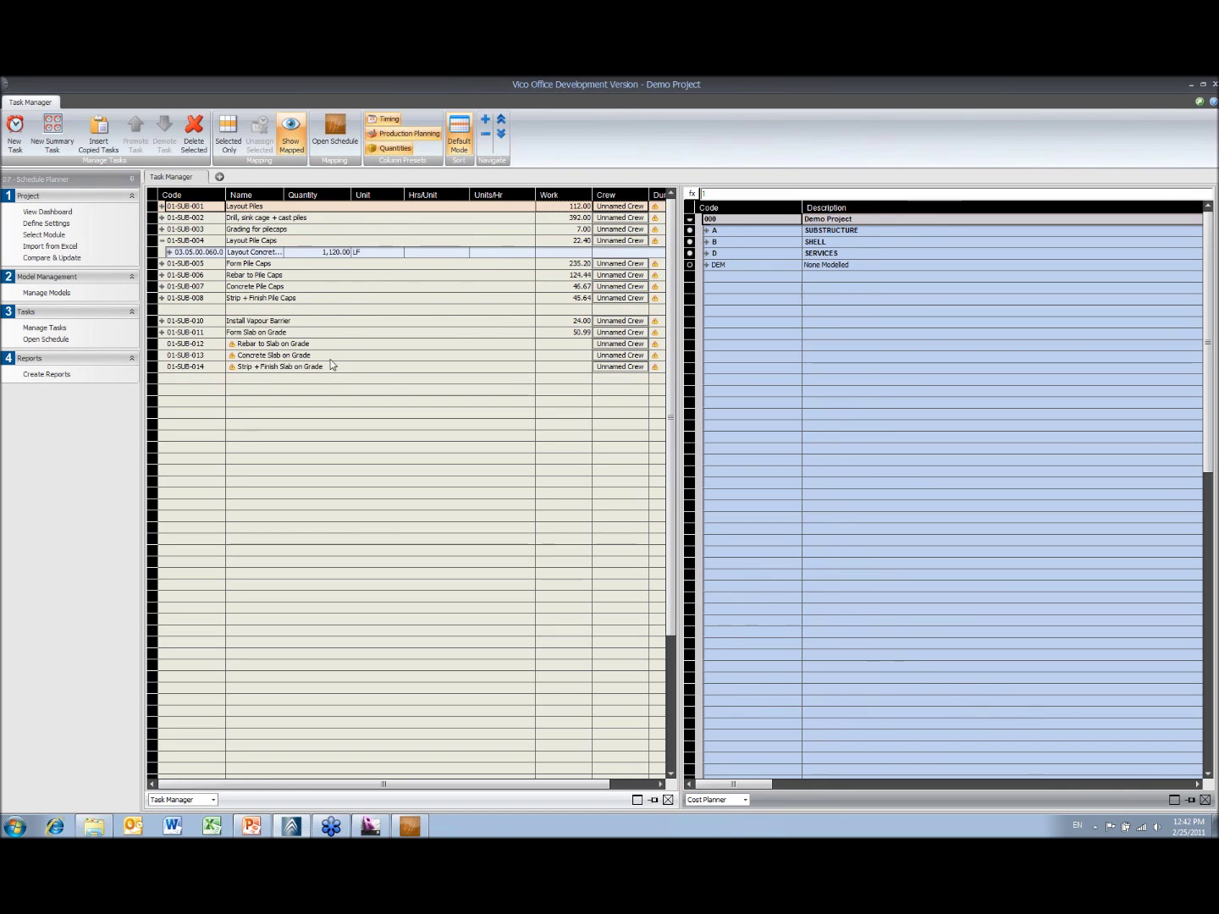
# - Expand SUBSTRUCTURE > A10 Foundations > A1030 > A1031_001 and select Strip Forms to CIP Concrete
pyautogui.click(707, 231)
pyautogui.click(713, 242)
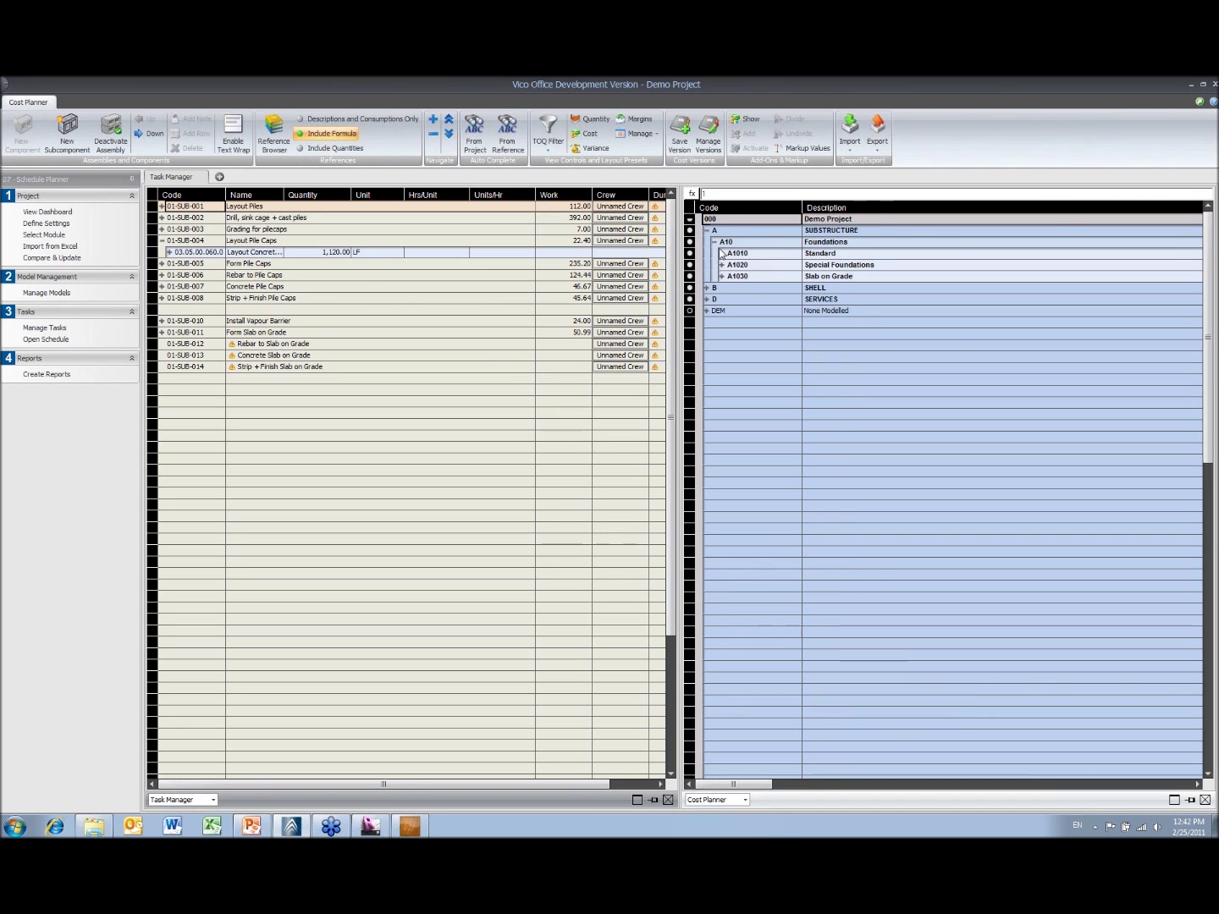
pyautogui.click(722, 276)
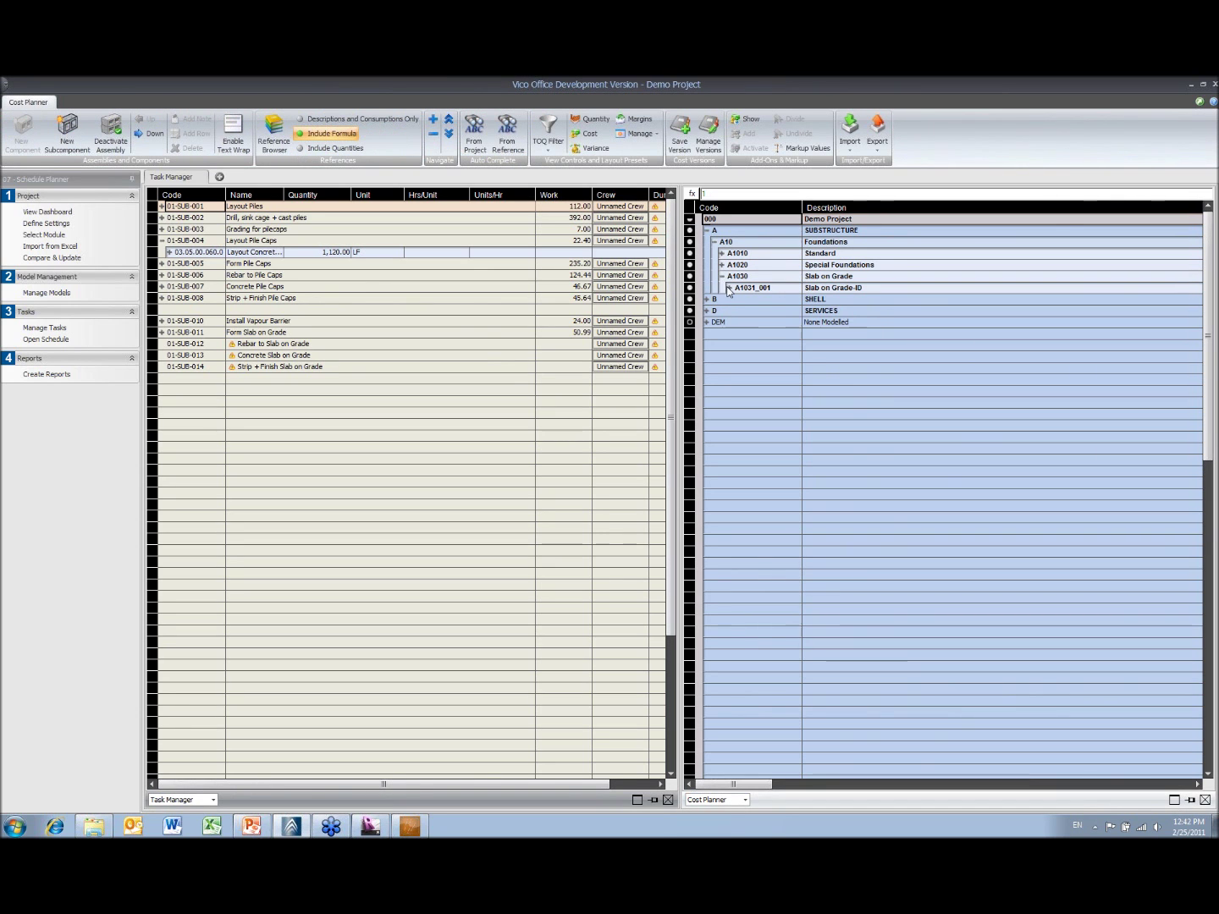
pyautogui.click(729, 287)
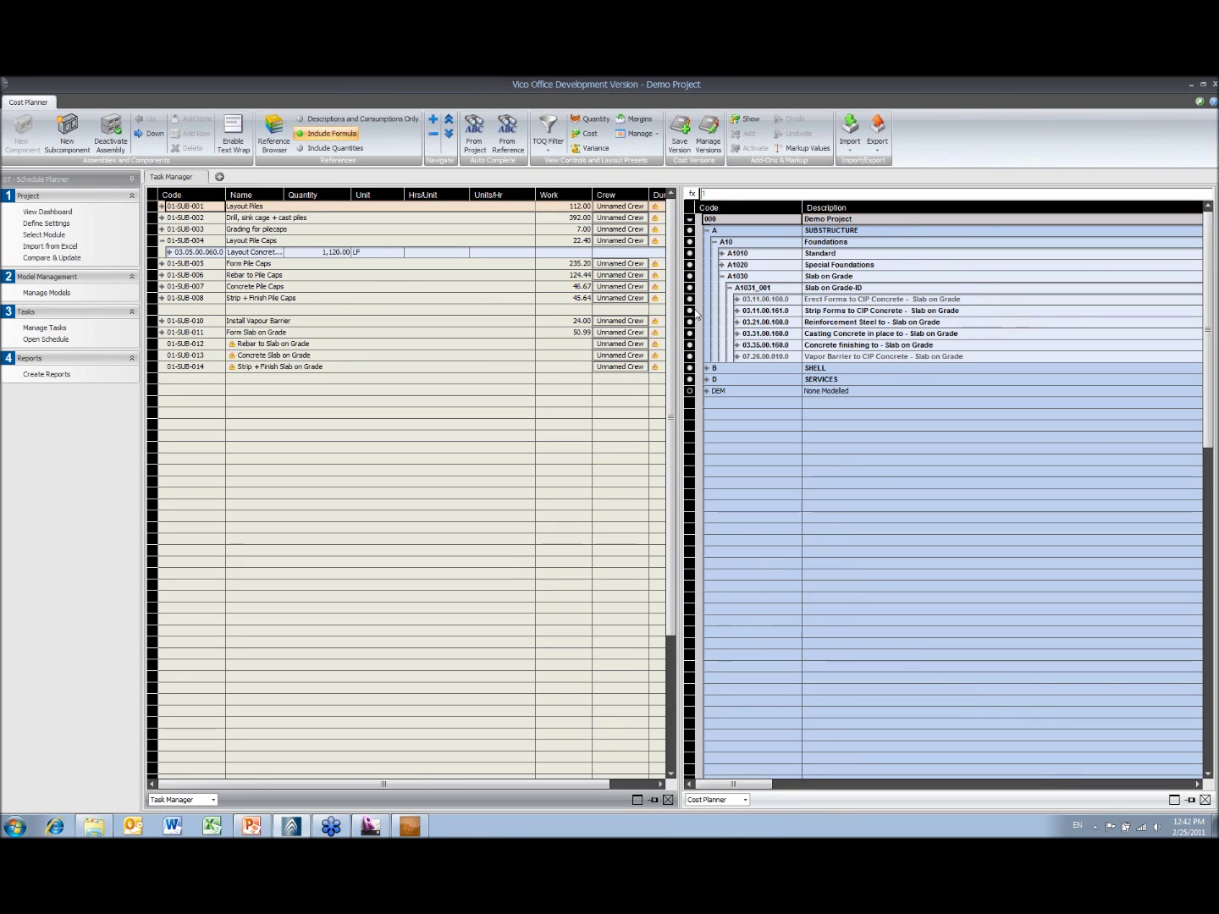
pyautogui.click(694, 312)
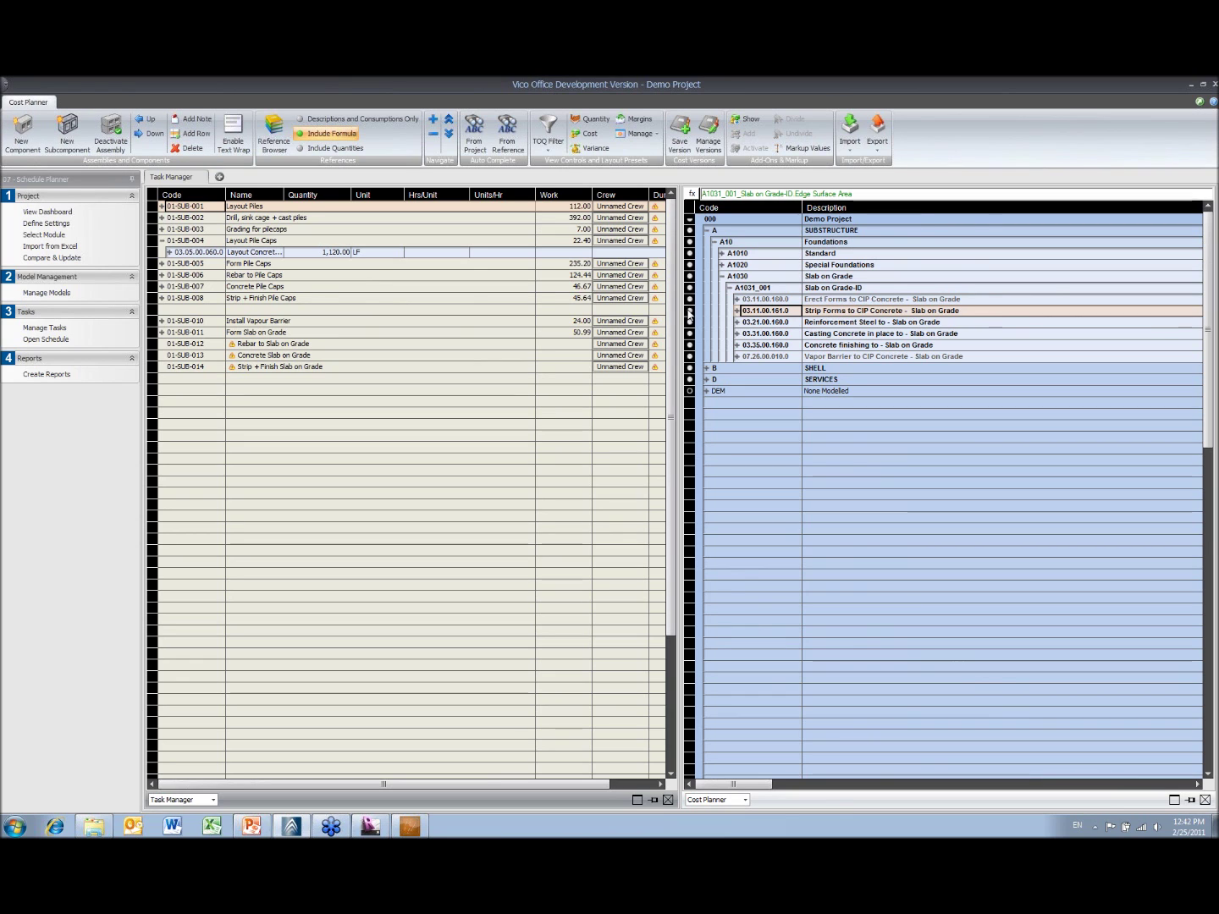
# - Attach Strip Forms and Concrete finishing to 01-SUB-014, Reinforcement Steel to 01-SUB-012, Casting Concrete to 01-SUB-013
pyautogui.moveTo(689, 313); pyautogui.dragTo(317, 373)
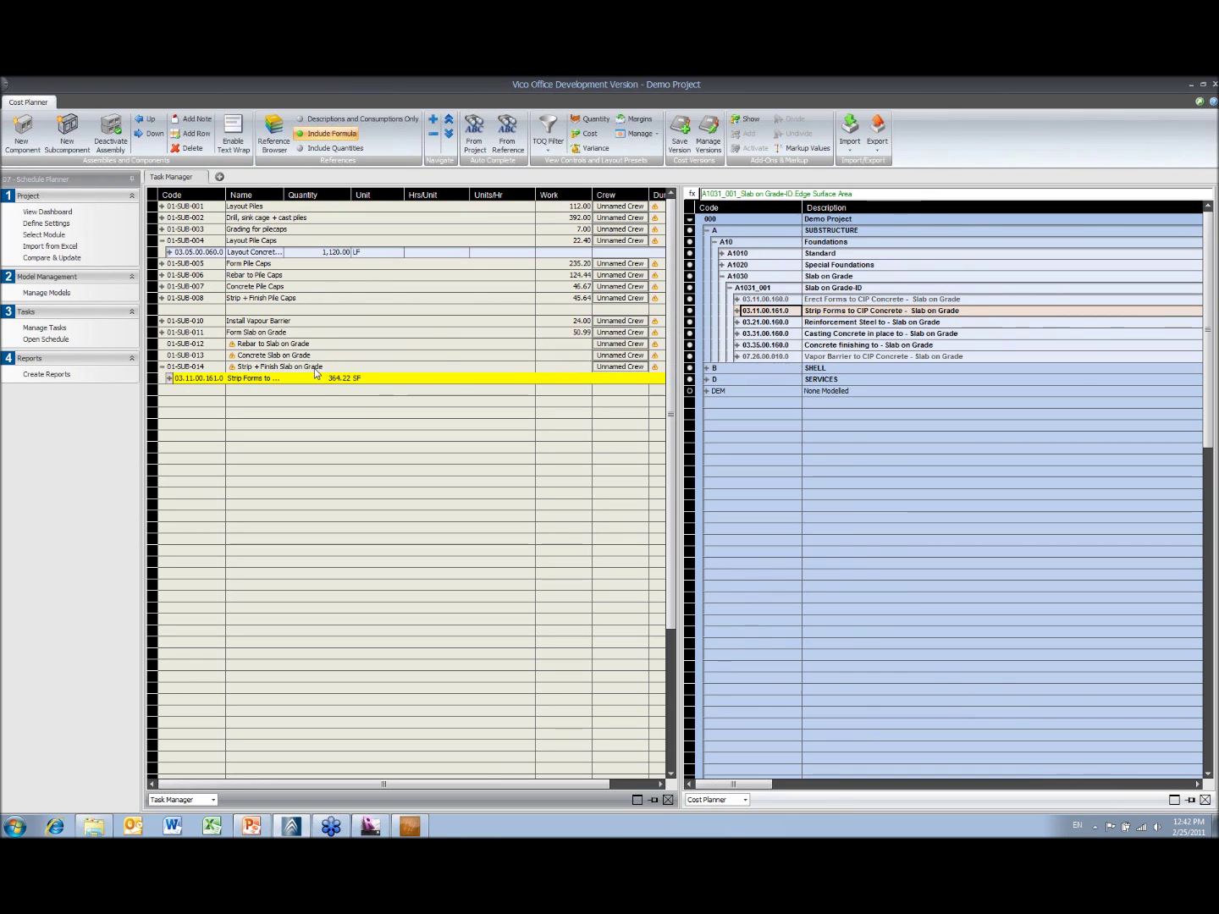
pyautogui.click(690, 322)
pyautogui.moveTo(690, 322); pyautogui.dragTo(398, 345)
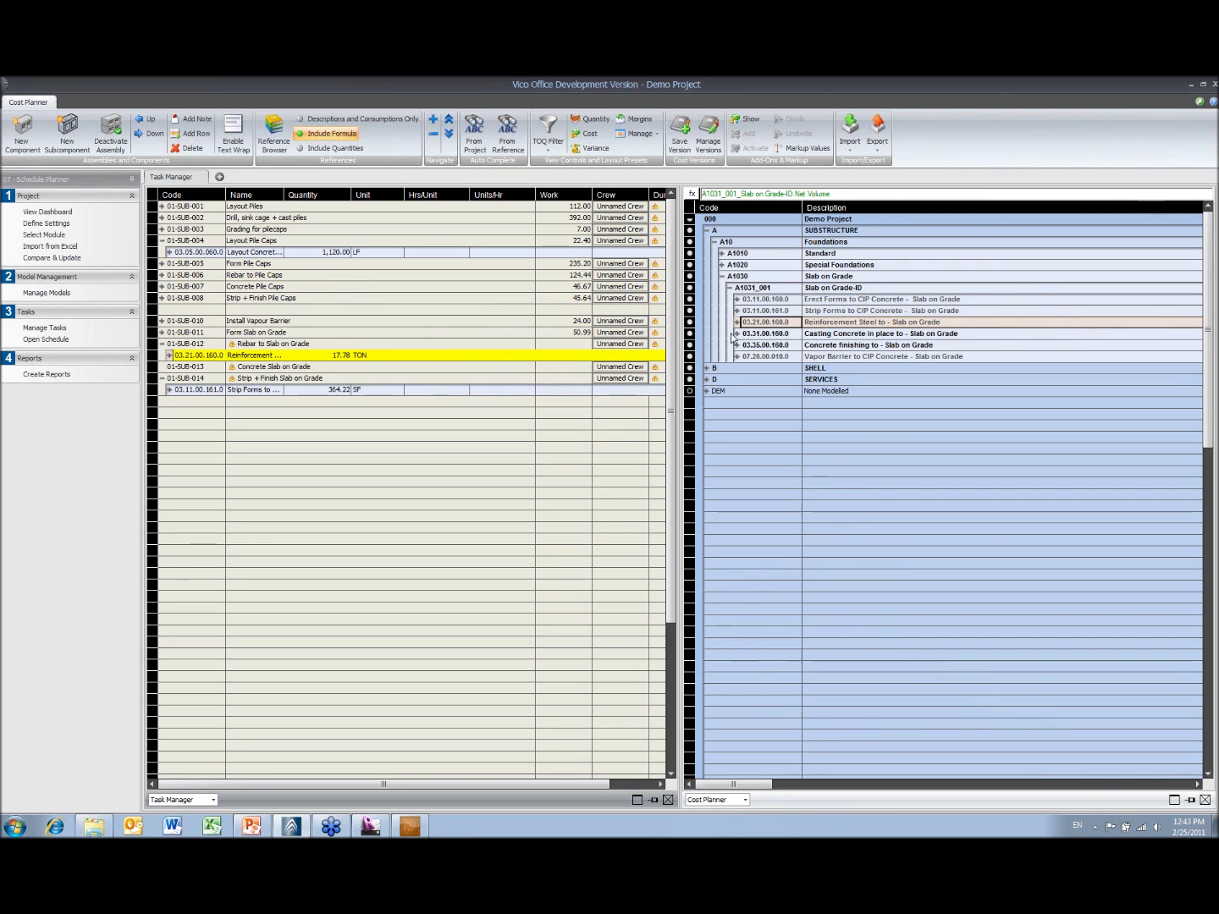
pyautogui.click(690, 333)
pyautogui.moveTo(690, 334); pyautogui.dragTo(360, 366)
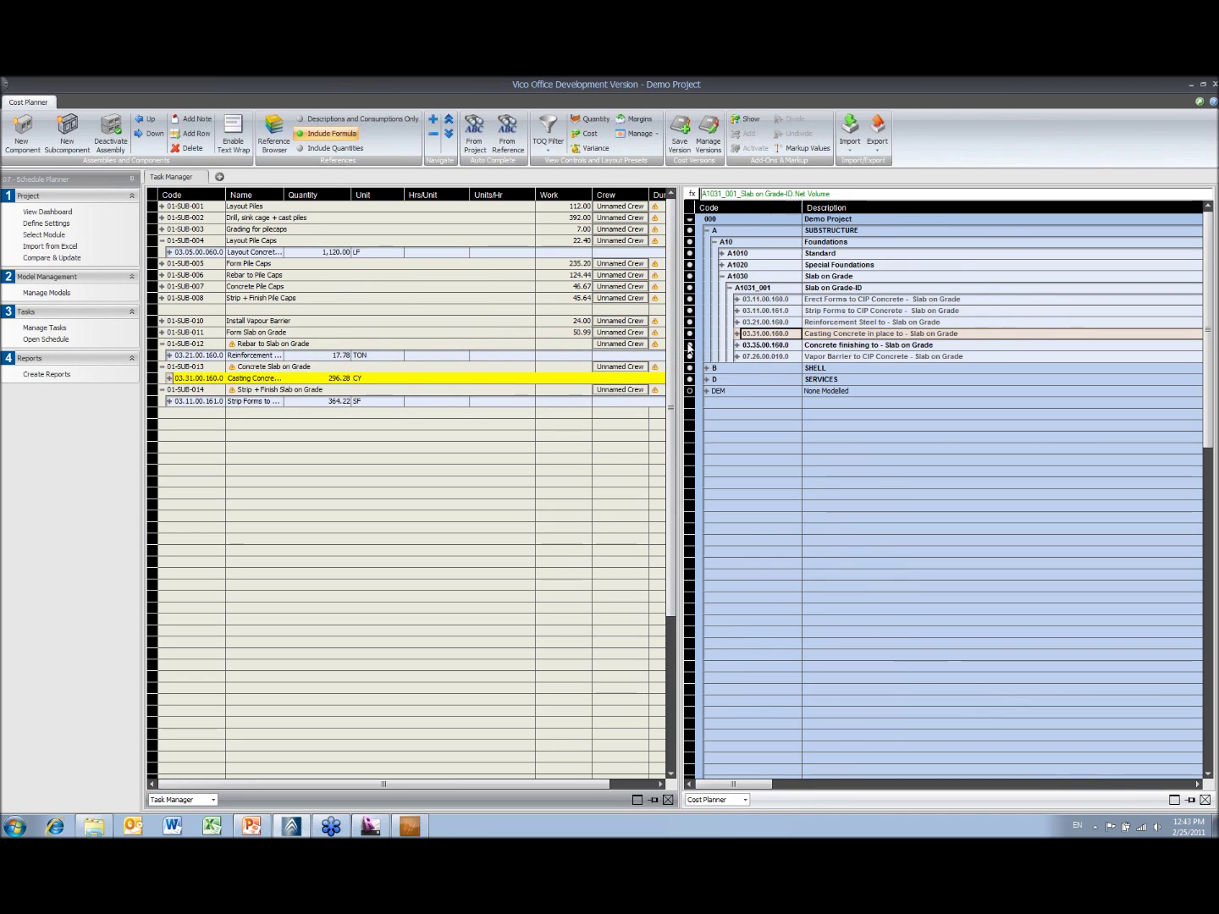
pyautogui.click(690, 345)
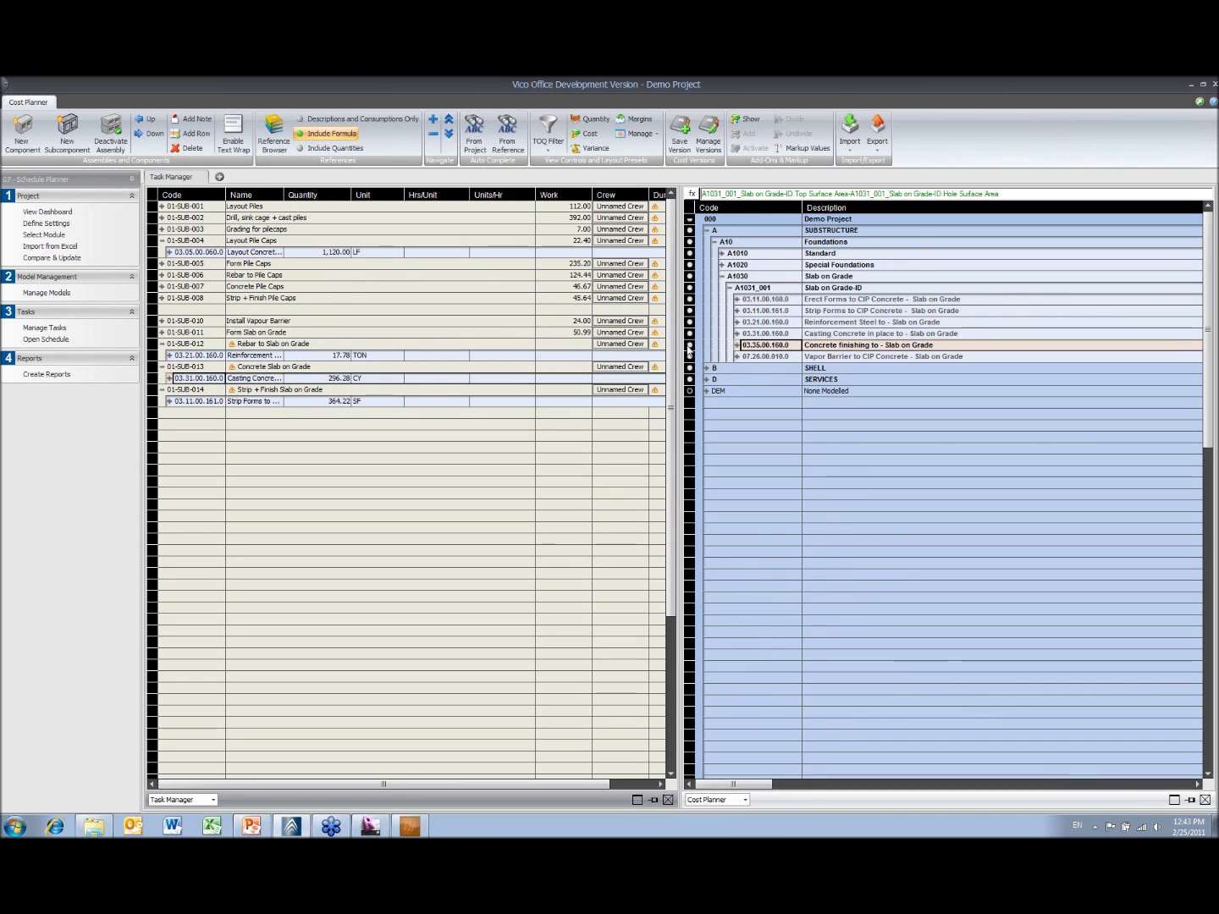
pyautogui.moveTo(688, 350)
pyautogui.mouseDown()
pyautogui.moveTo(407, 356)
pyautogui.moveTo(309, 404)
pyautogui.mouseUp()
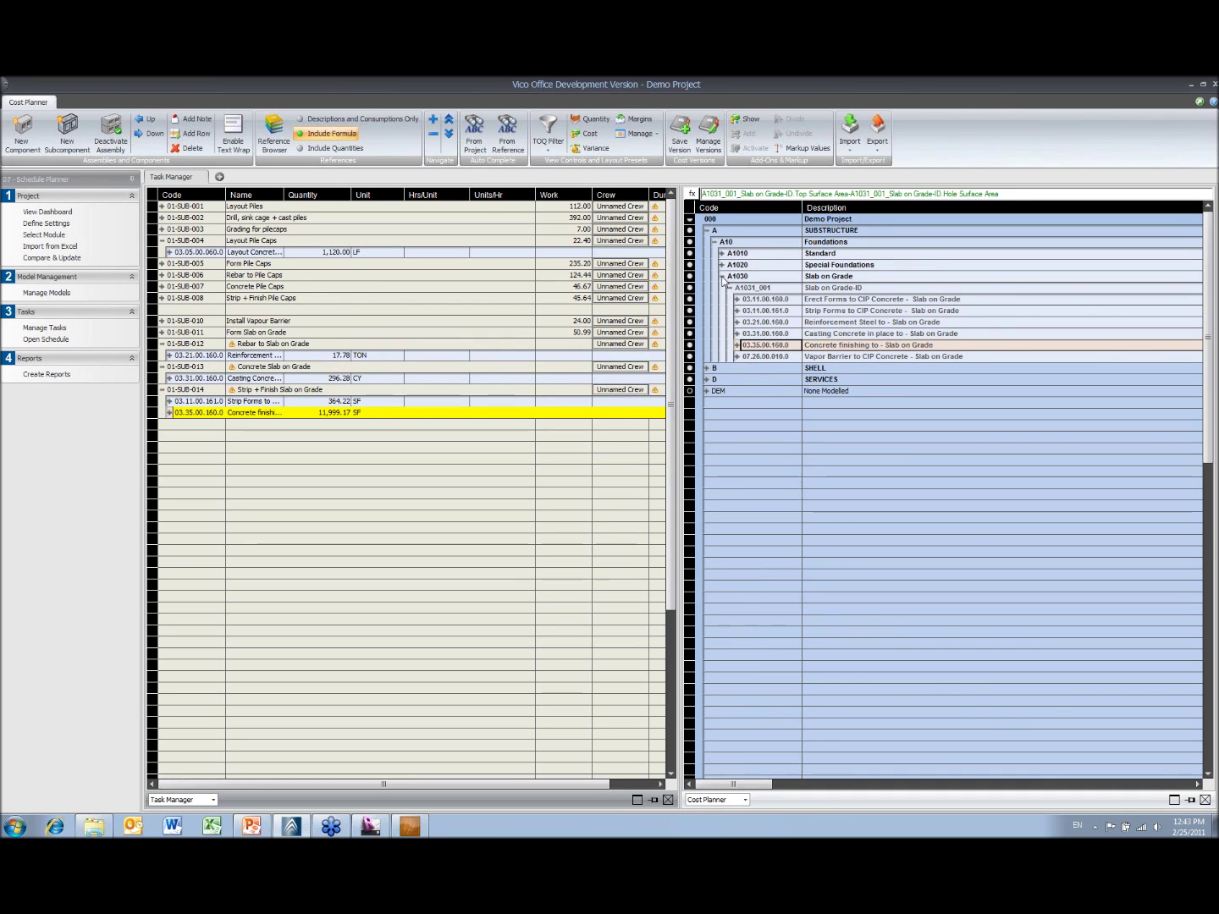
pyautogui.click(721, 278)
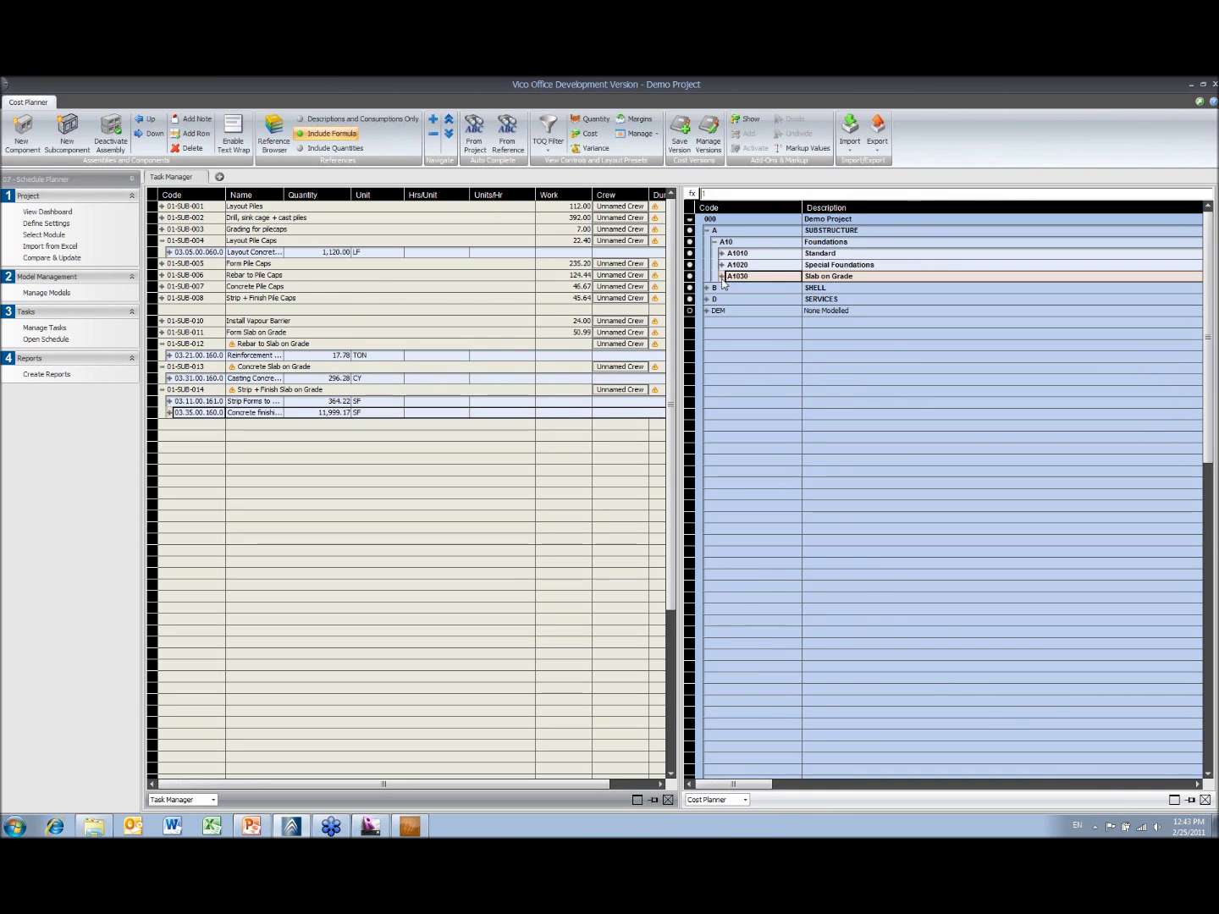
# - Show the resource rows under the Reinforcement, Casting Concrete, Strip Forms and Concrete finishing items
pyautogui.click(171, 354)
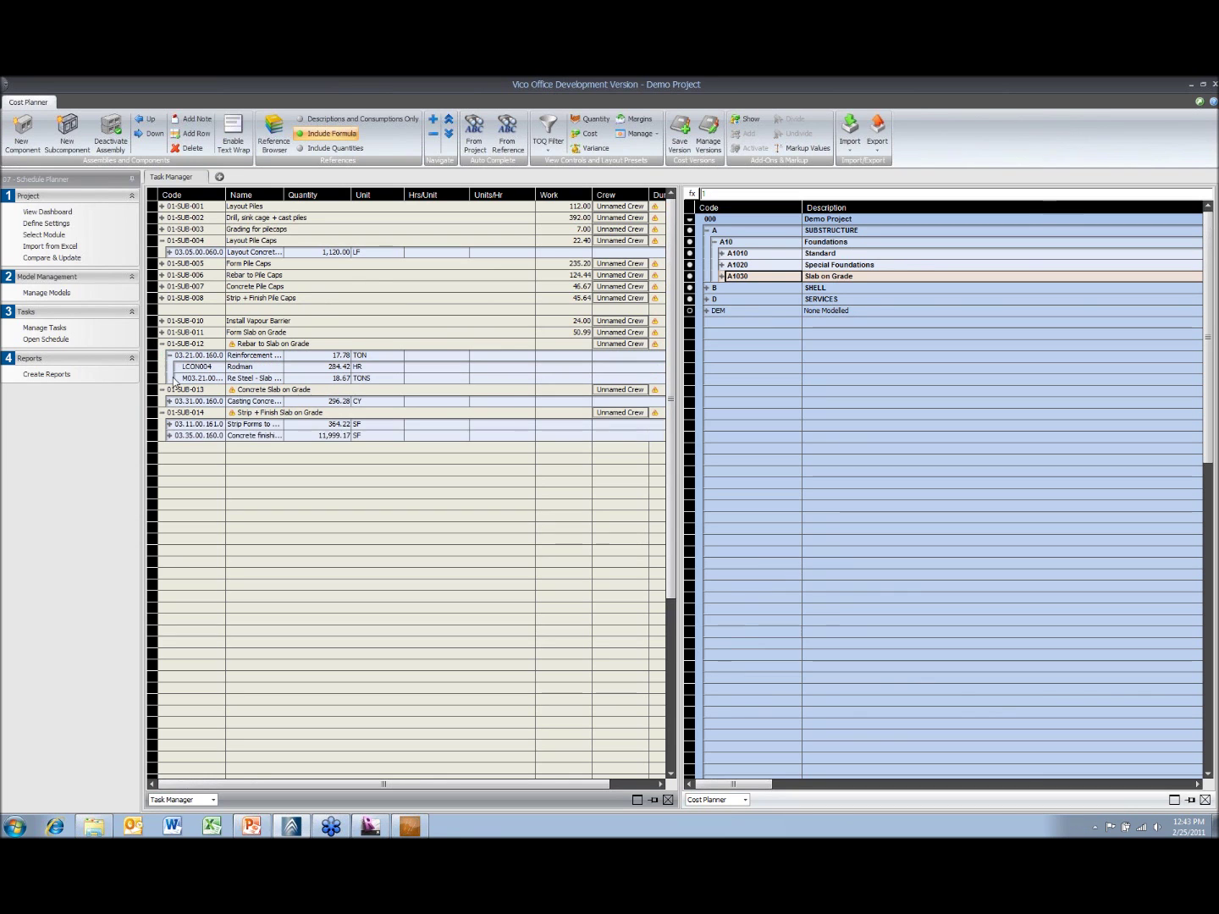
pyautogui.click(171, 401)
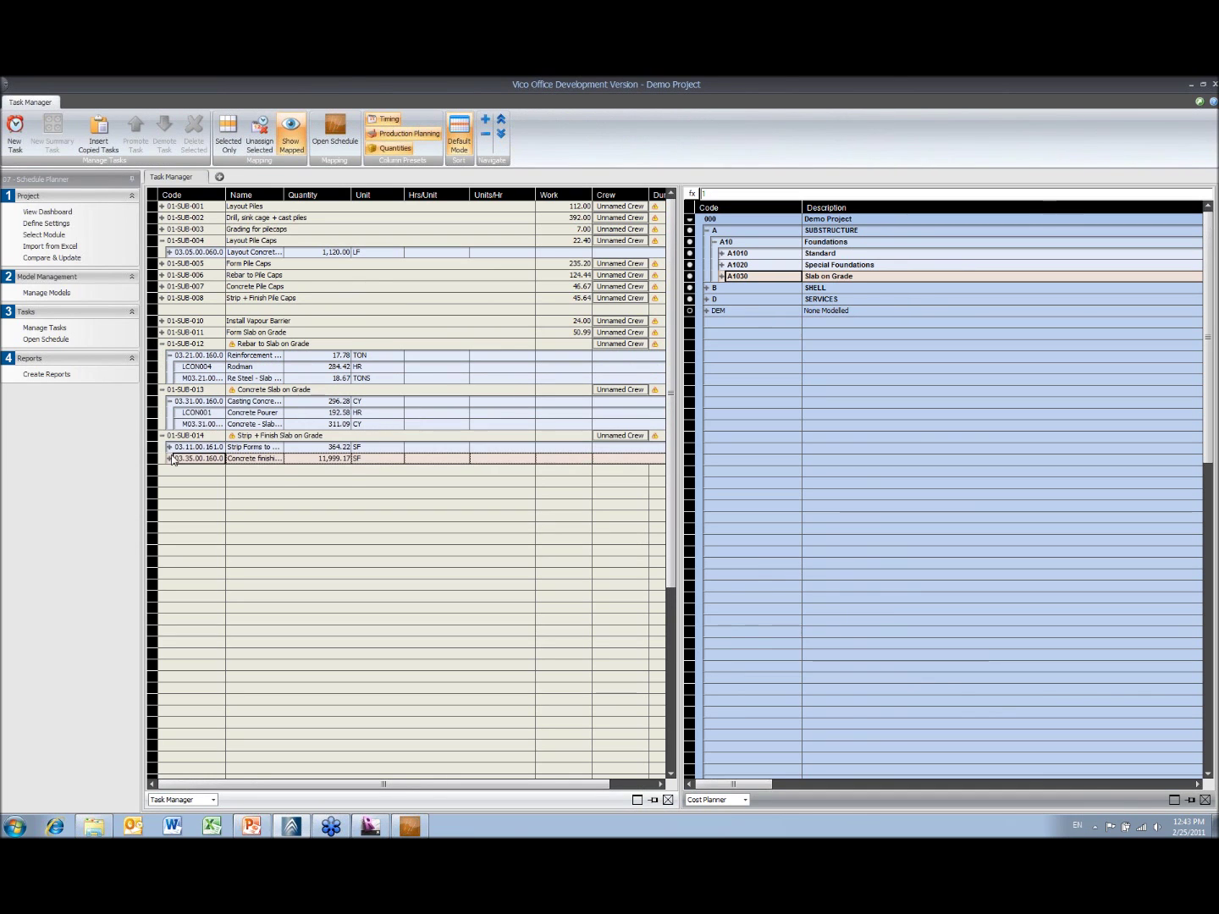
pyautogui.click(170, 446)
pyautogui.click(171, 482)
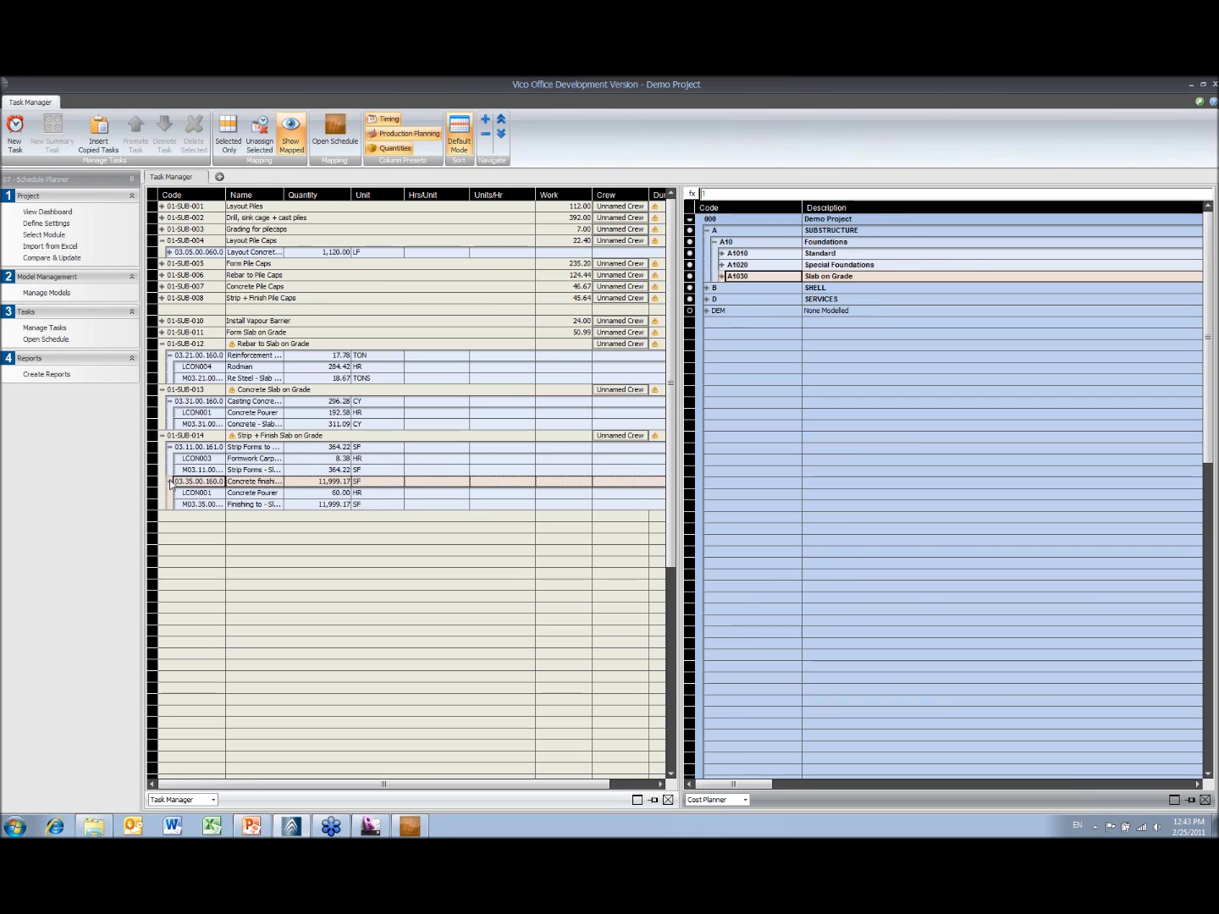
# - Set 1.00 hours per unit for Rodman, Concrete Pourer, Formwork Carp. and the finishing Concrete Pourer
pyautogui.click(437, 367)
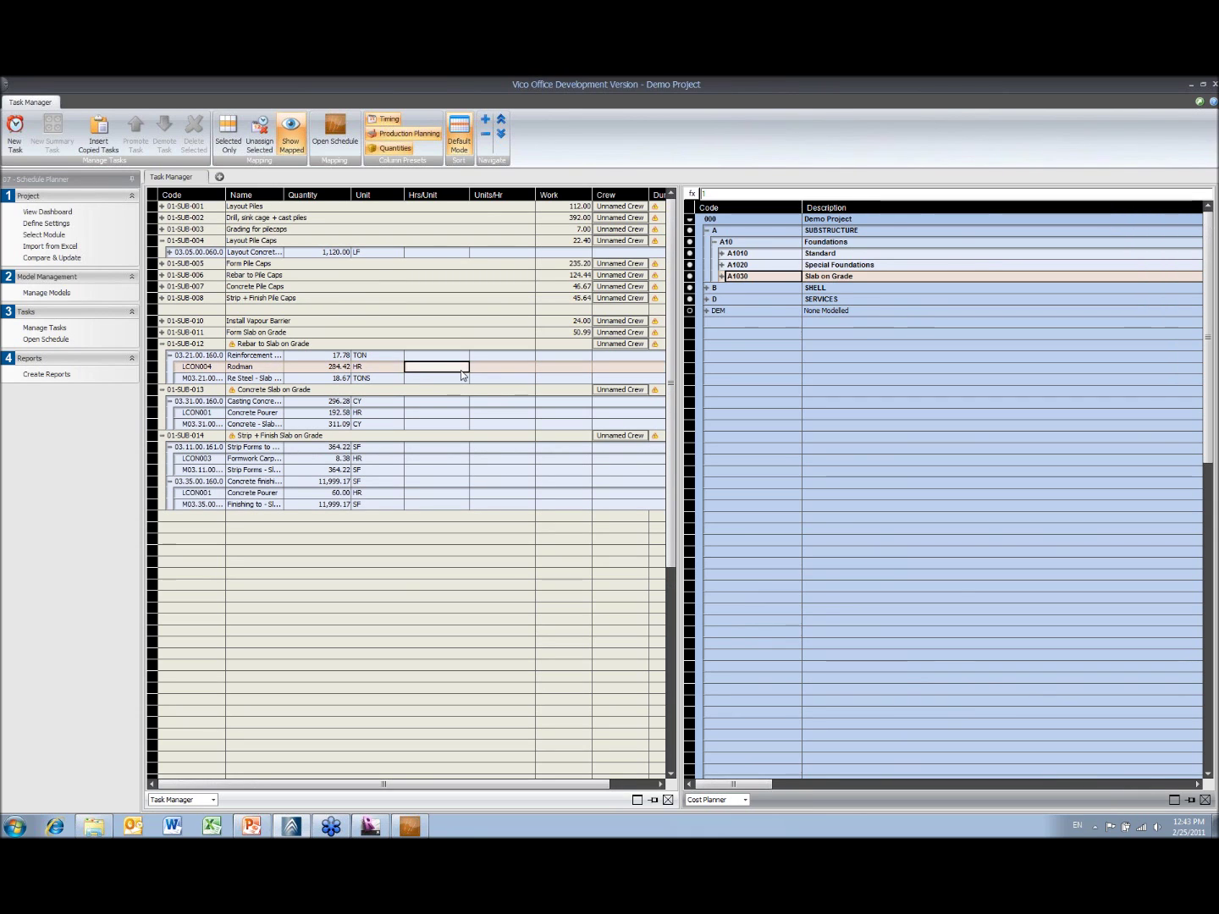
pyautogui.write('1')
pyautogui.press('Return')
pyautogui.click(464, 414)
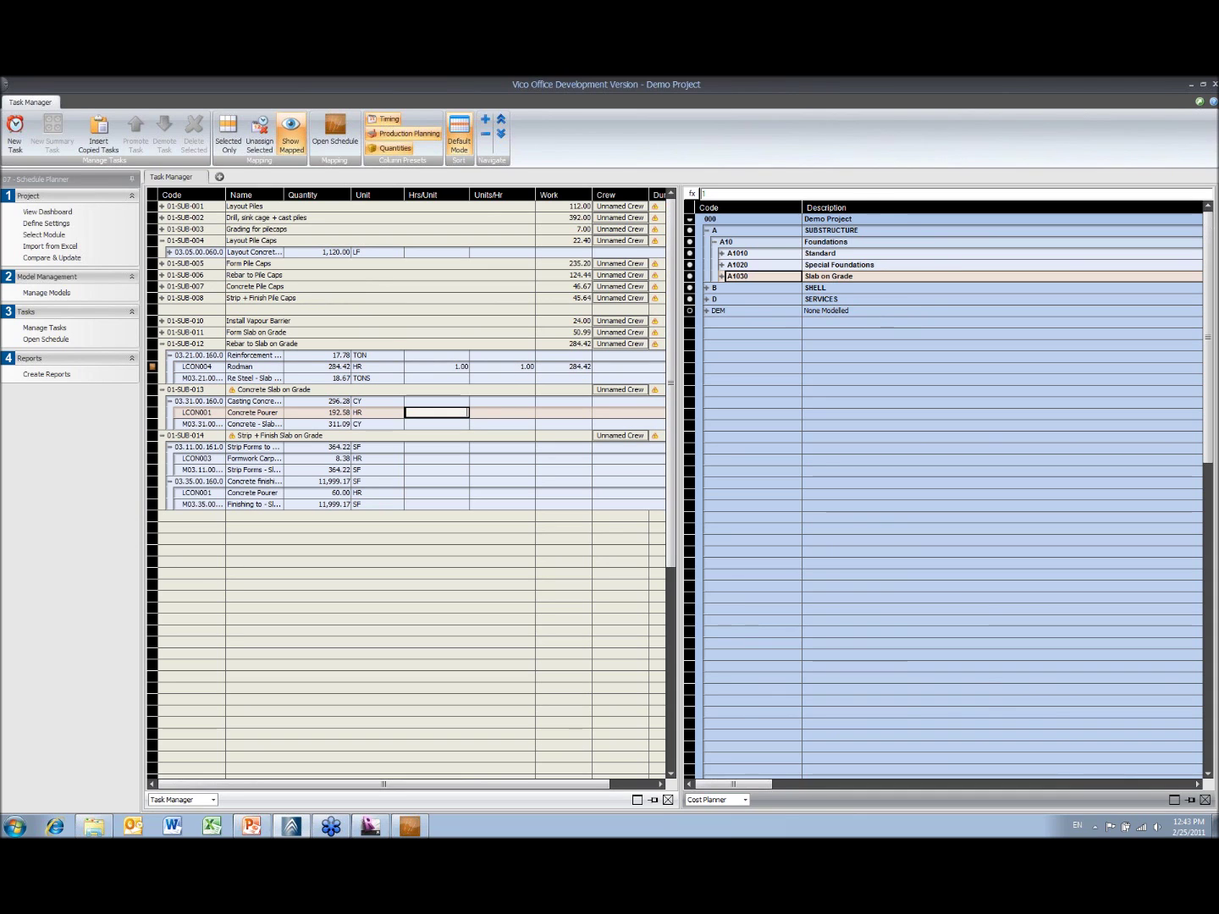
pyautogui.press('Return')
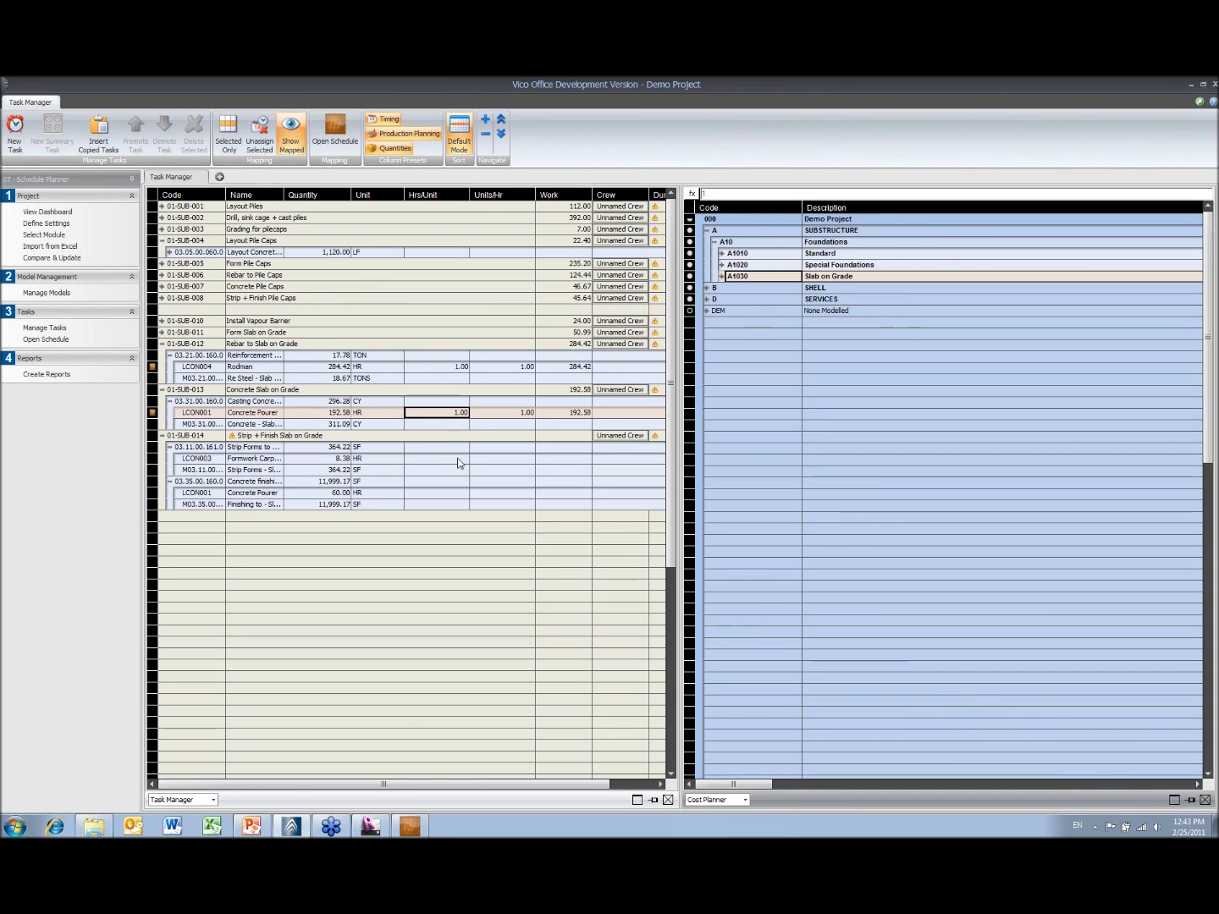
pyautogui.click(457, 459)
pyautogui.write('1')
pyautogui.press('Return')
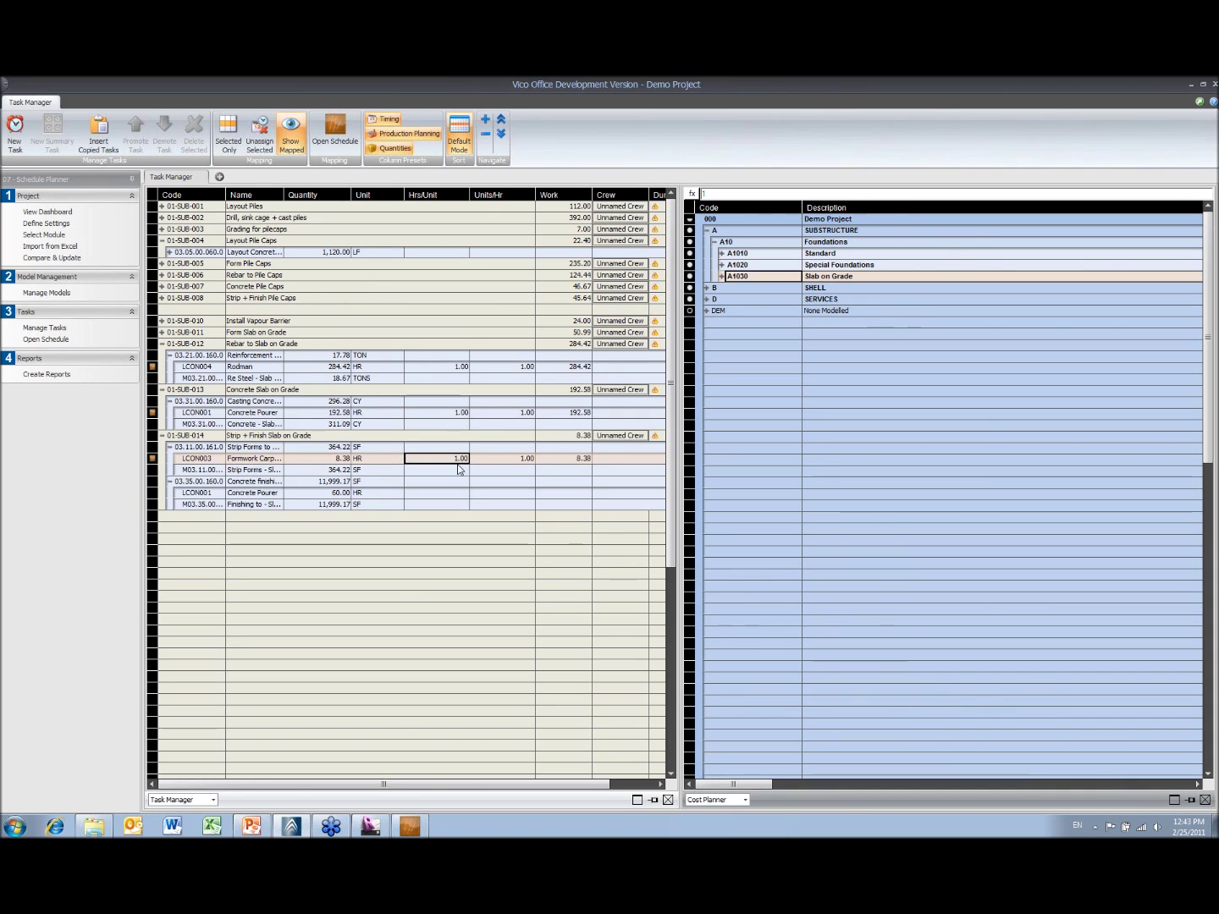
pyautogui.click(460, 492)
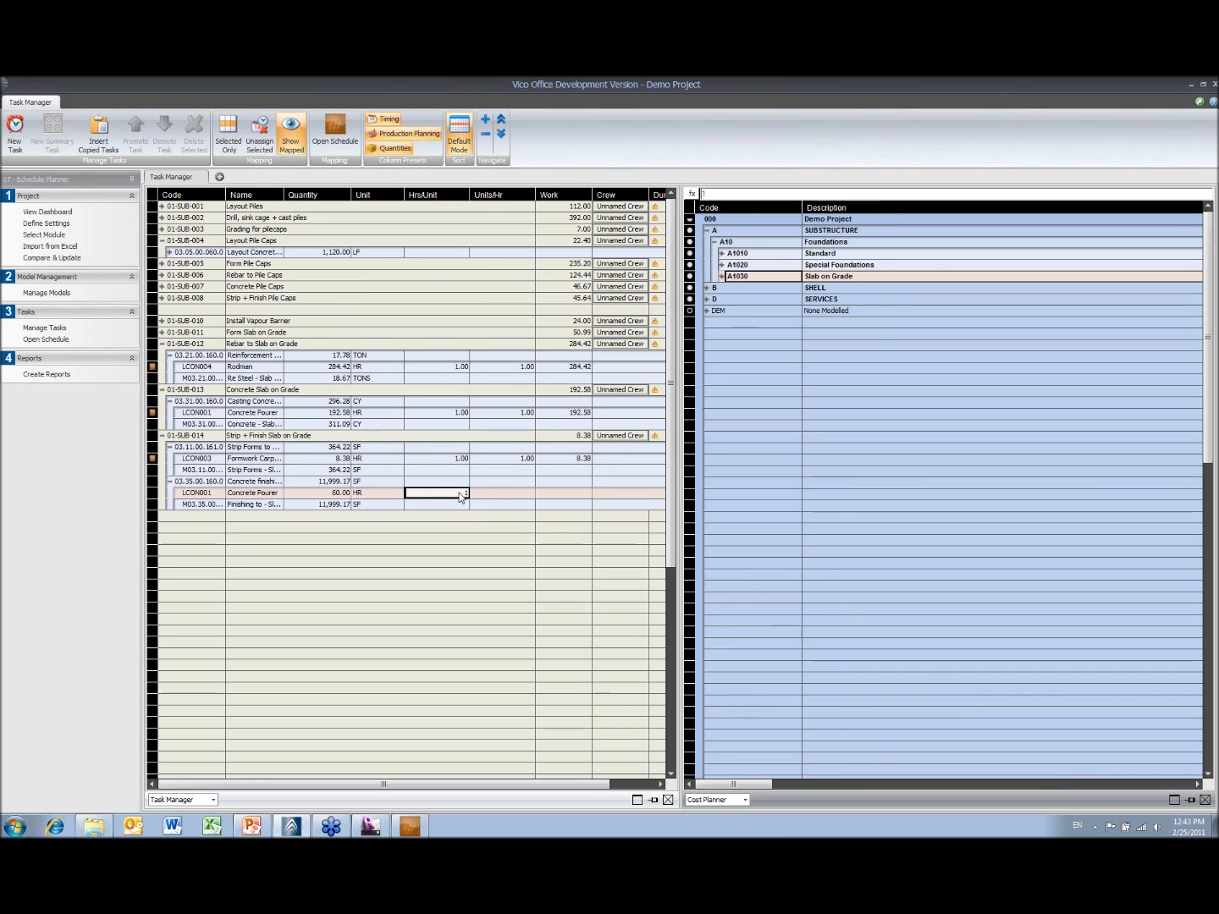
pyautogui.click(428, 540)
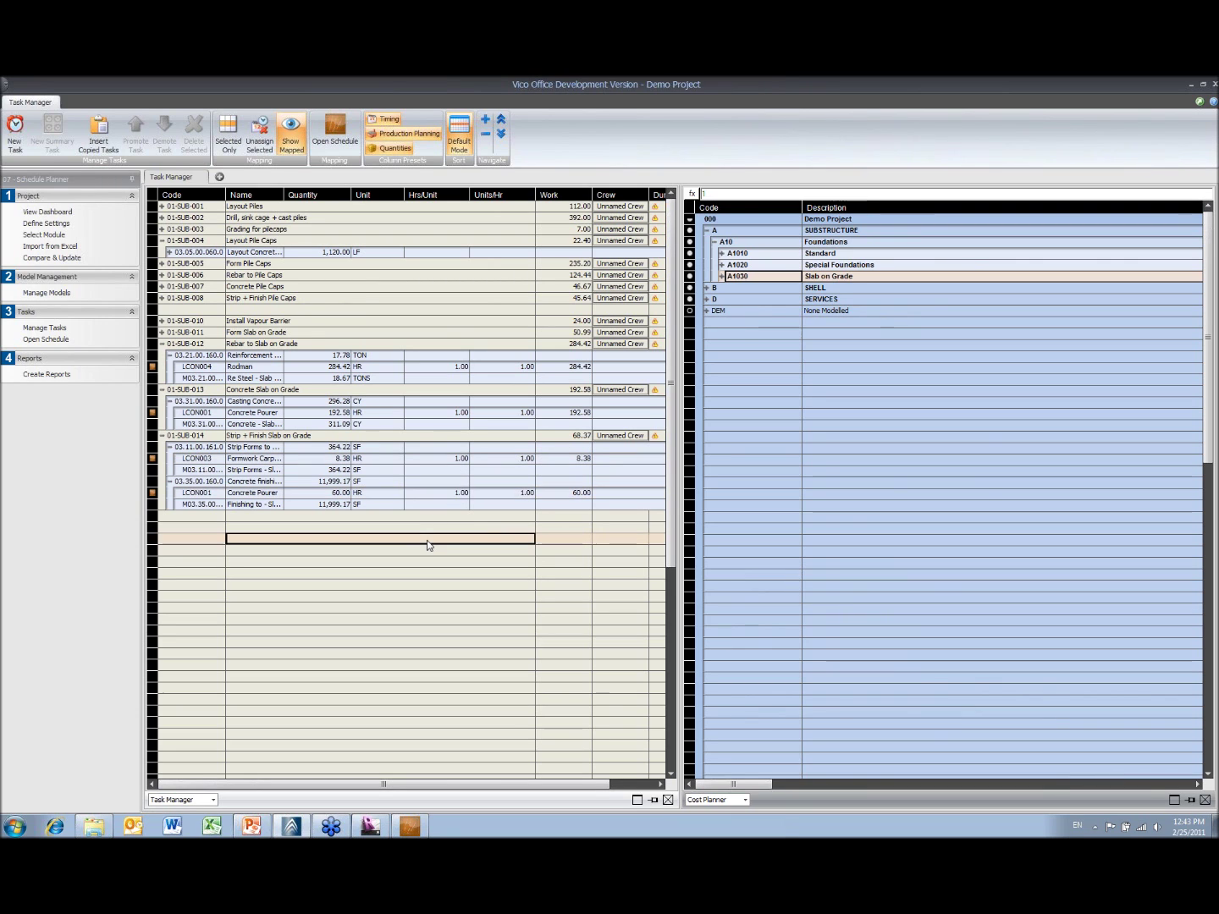
# - Collapse tasks 01-SUB-014, 01-SUB-013 and 01-SUB-012 to hide their resource rows
pyautogui.click(162, 436)
pyautogui.click(163, 390)
pyautogui.click(163, 344)
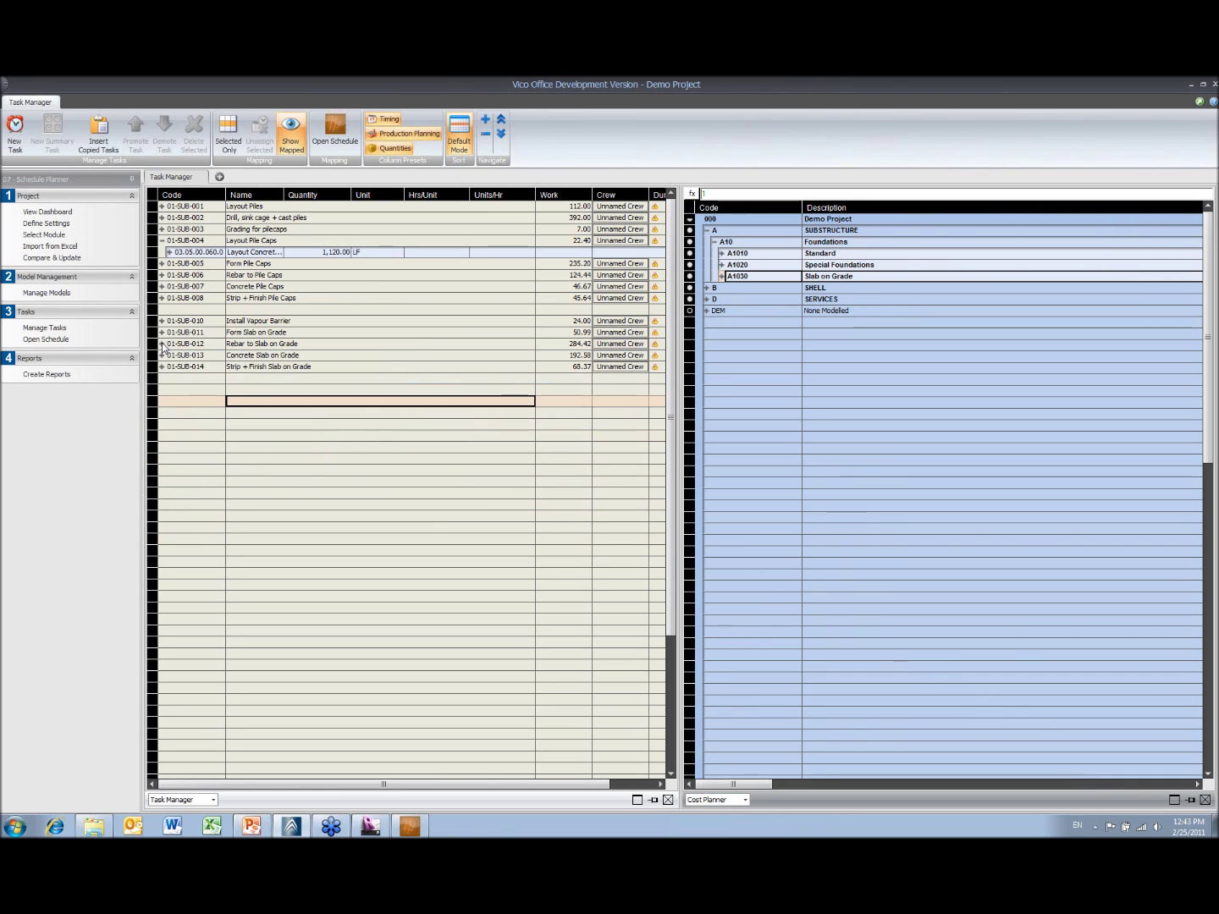
# - Switch to the 06 - LBS Manager module, open Define Locations and expand Project
pyautogui.click(43, 179)
pyautogui.click(111, 263)
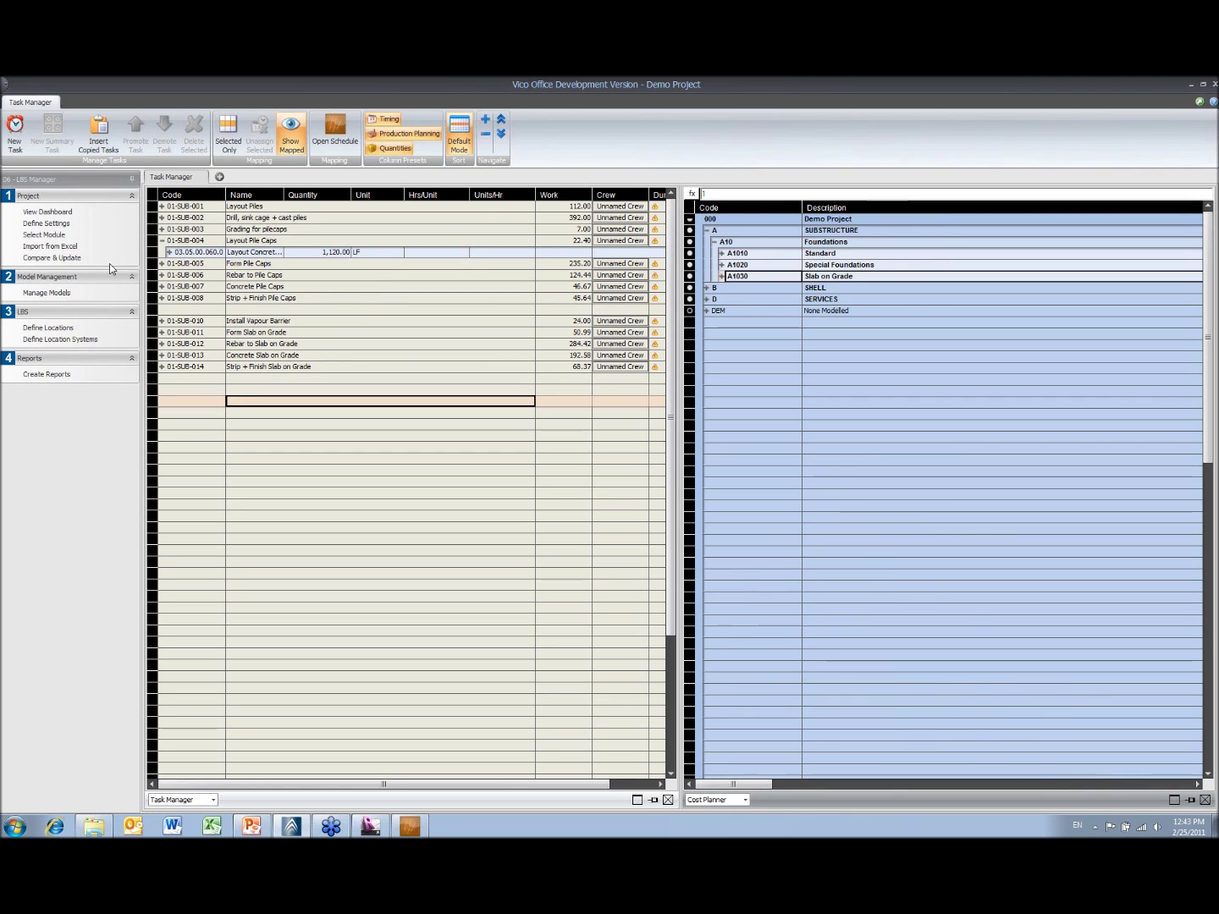
pyautogui.click(53, 327)
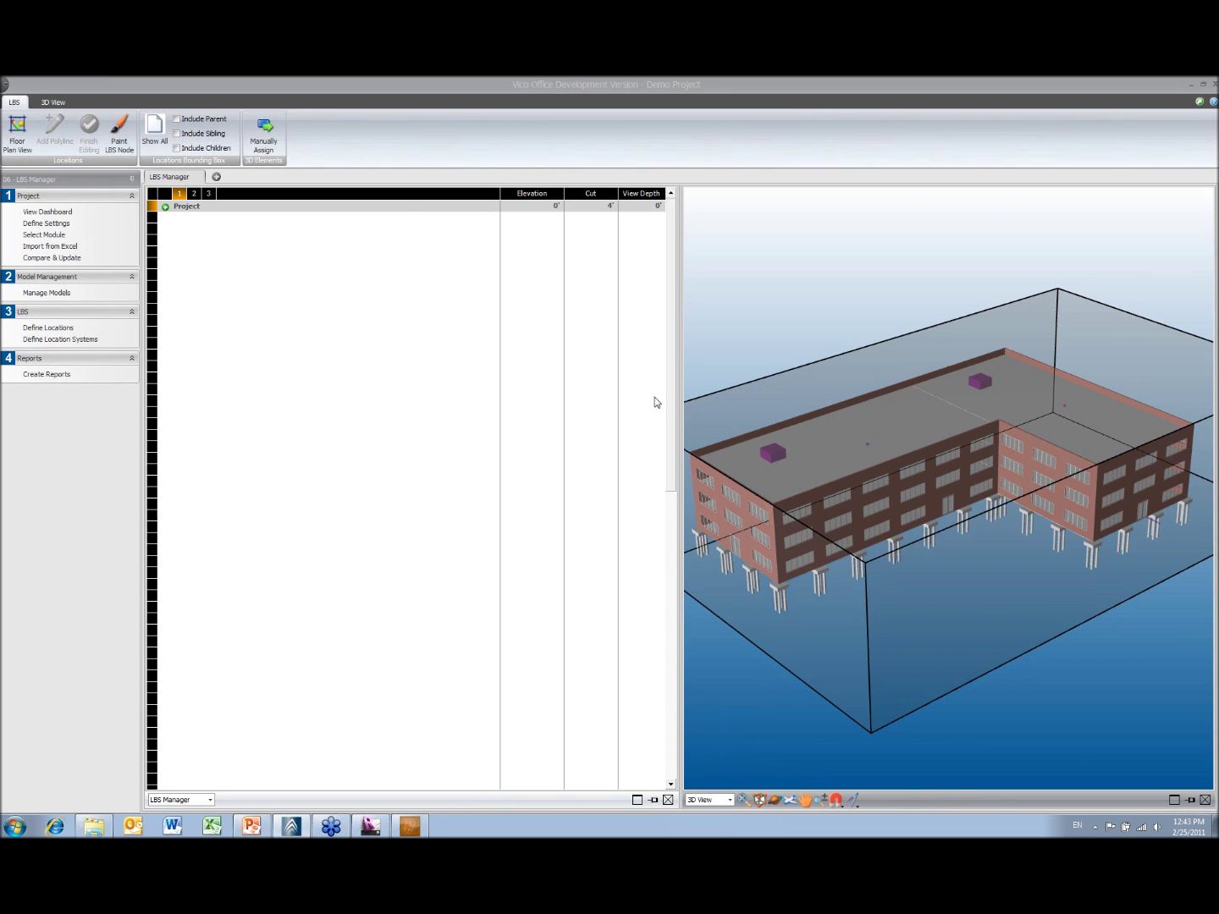
pyautogui.click(165, 208)
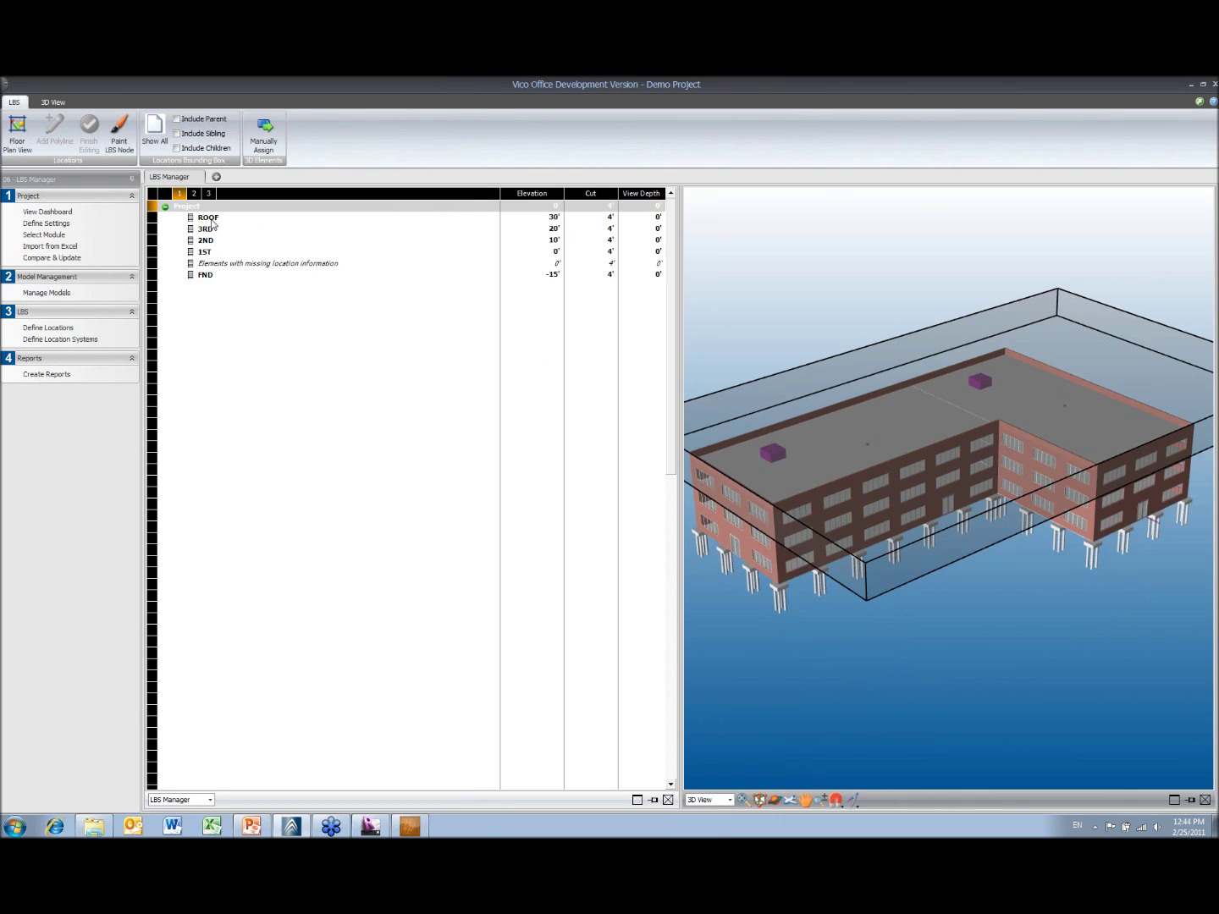
# - Check the ROOF, 3RD, 2ND, 1ST and FND levels in 3D, isolating the 2ND floor
pyautogui.click(209, 218)
pyautogui.click(206, 230)
pyautogui.click(208, 241)
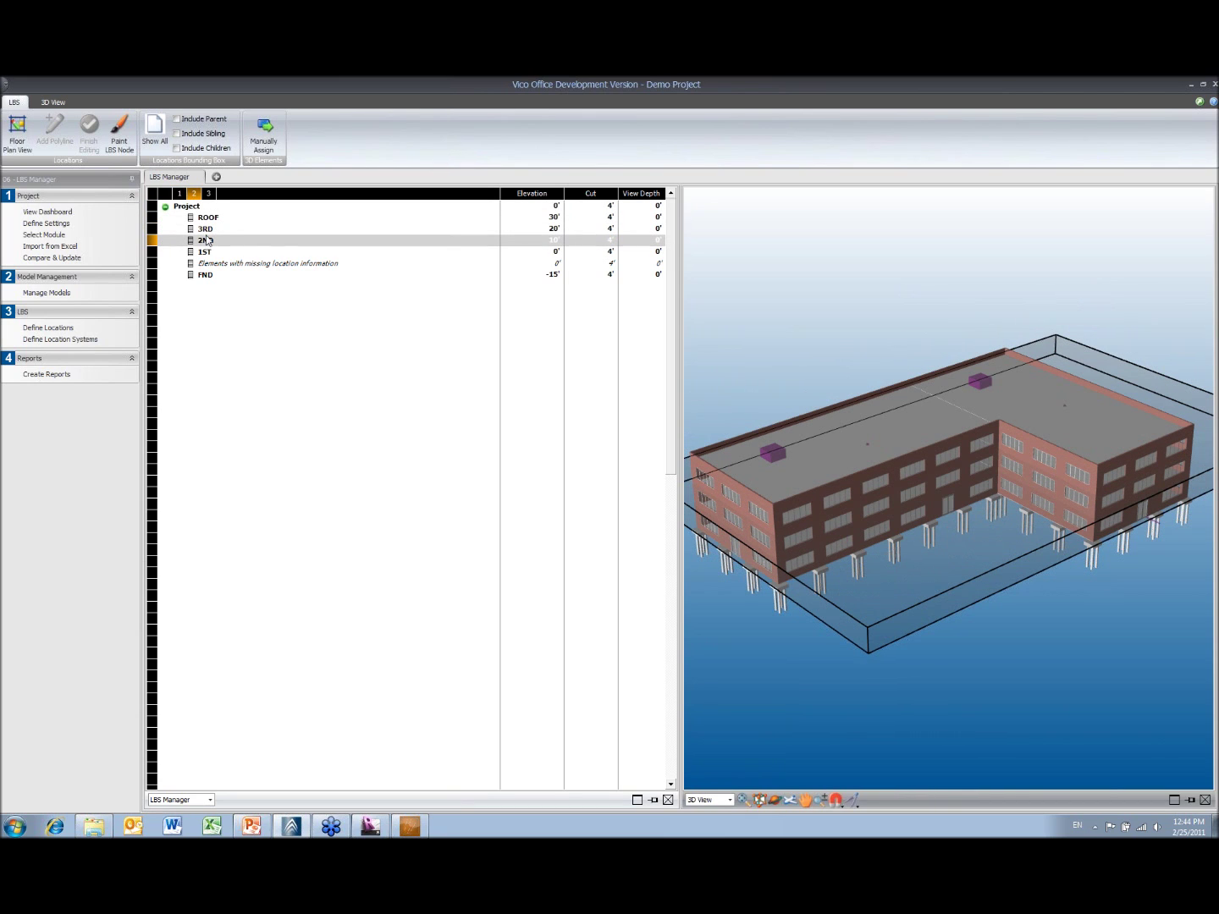
pyautogui.rightClick(208, 243)
pyautogui.click(268, 380)
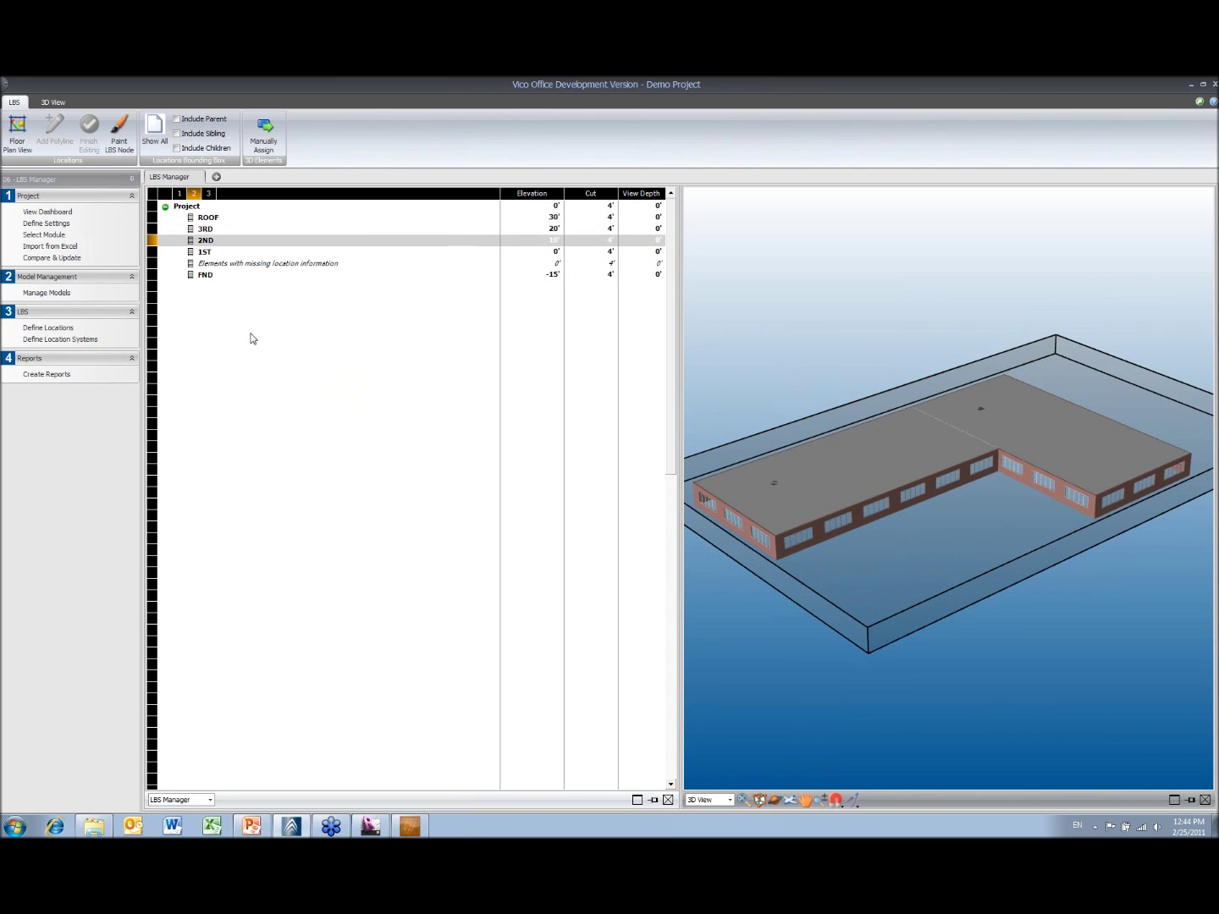
pyautogui.click(202, 253)
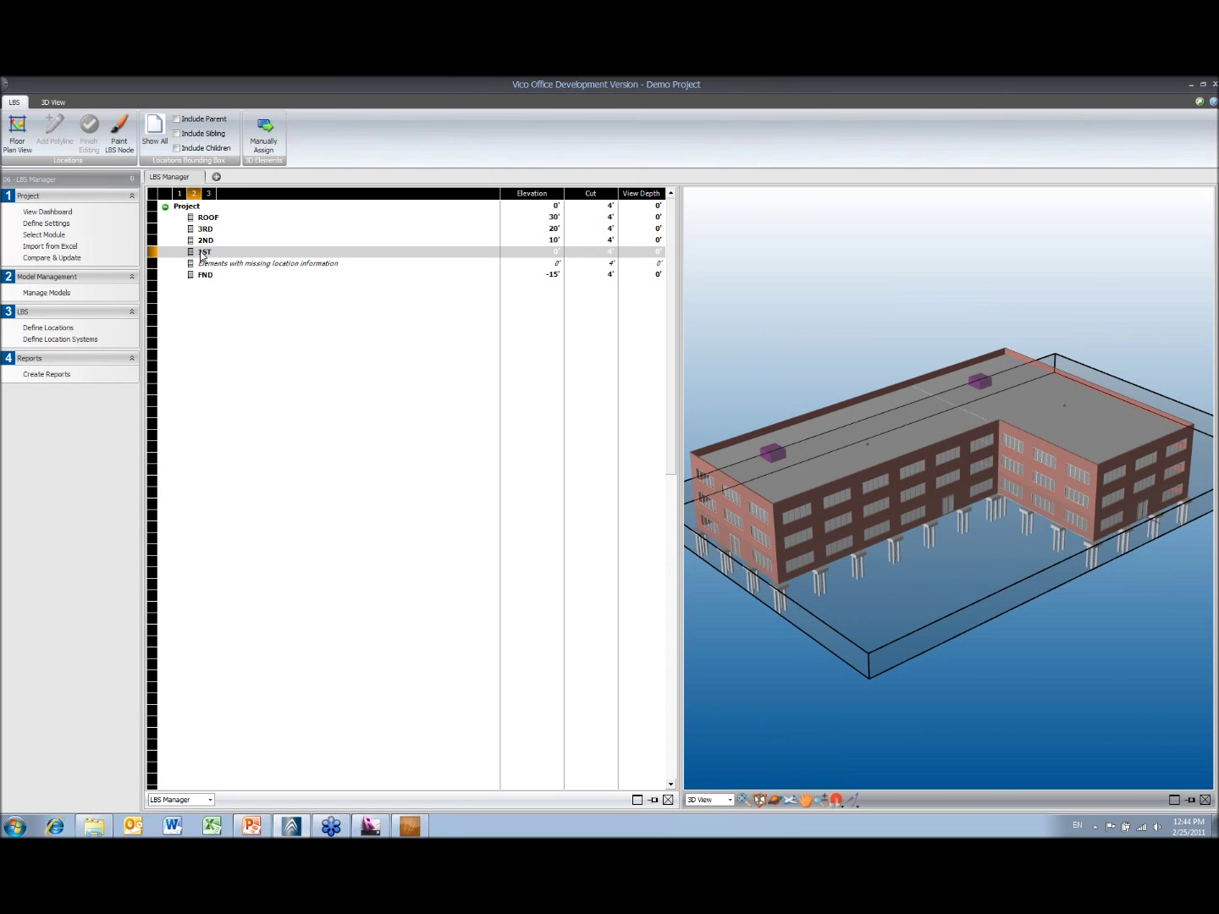
pyautogui.click(205, 277)
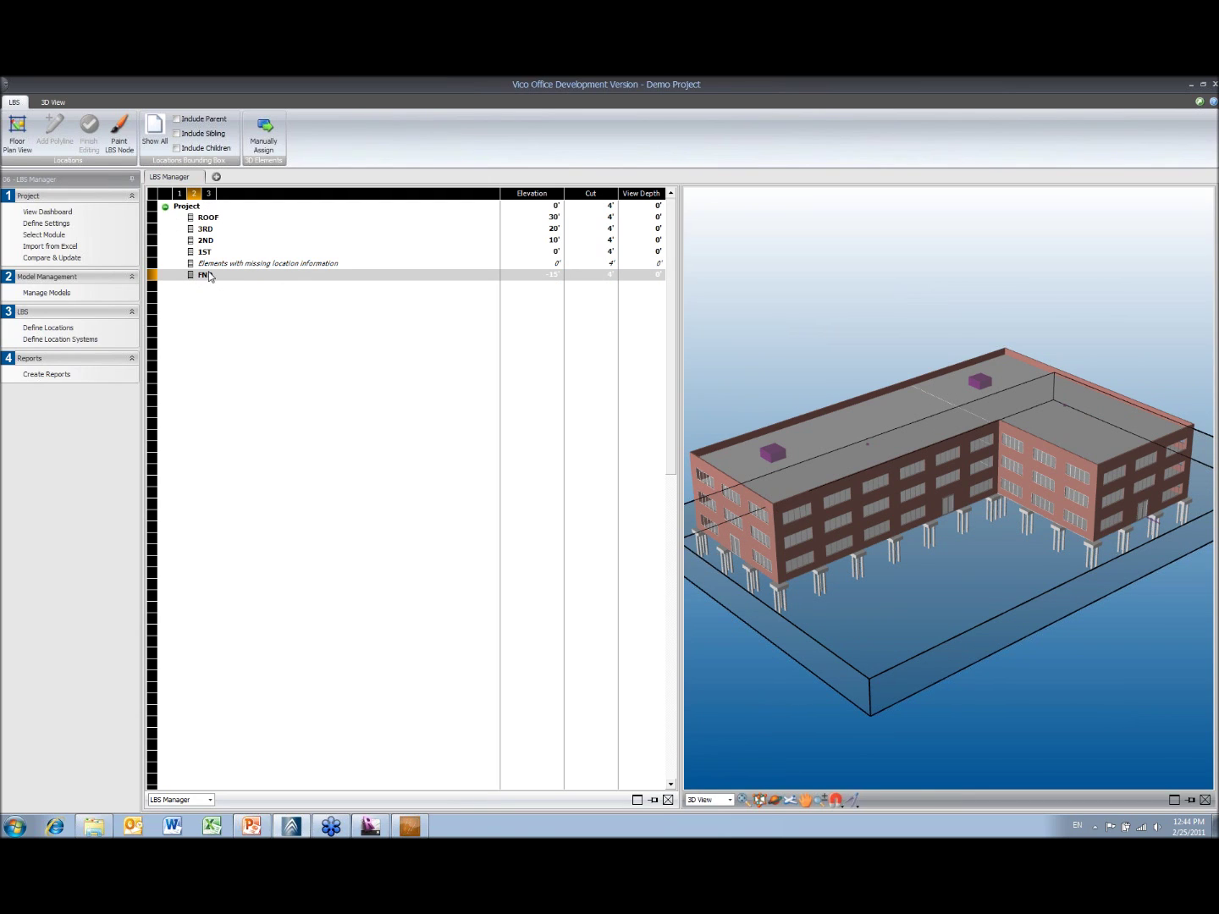
# - Start a Floor Split on FND and draw a split line from the foundation's top to bottom edge
pyautogui.rightClick(203, 279)
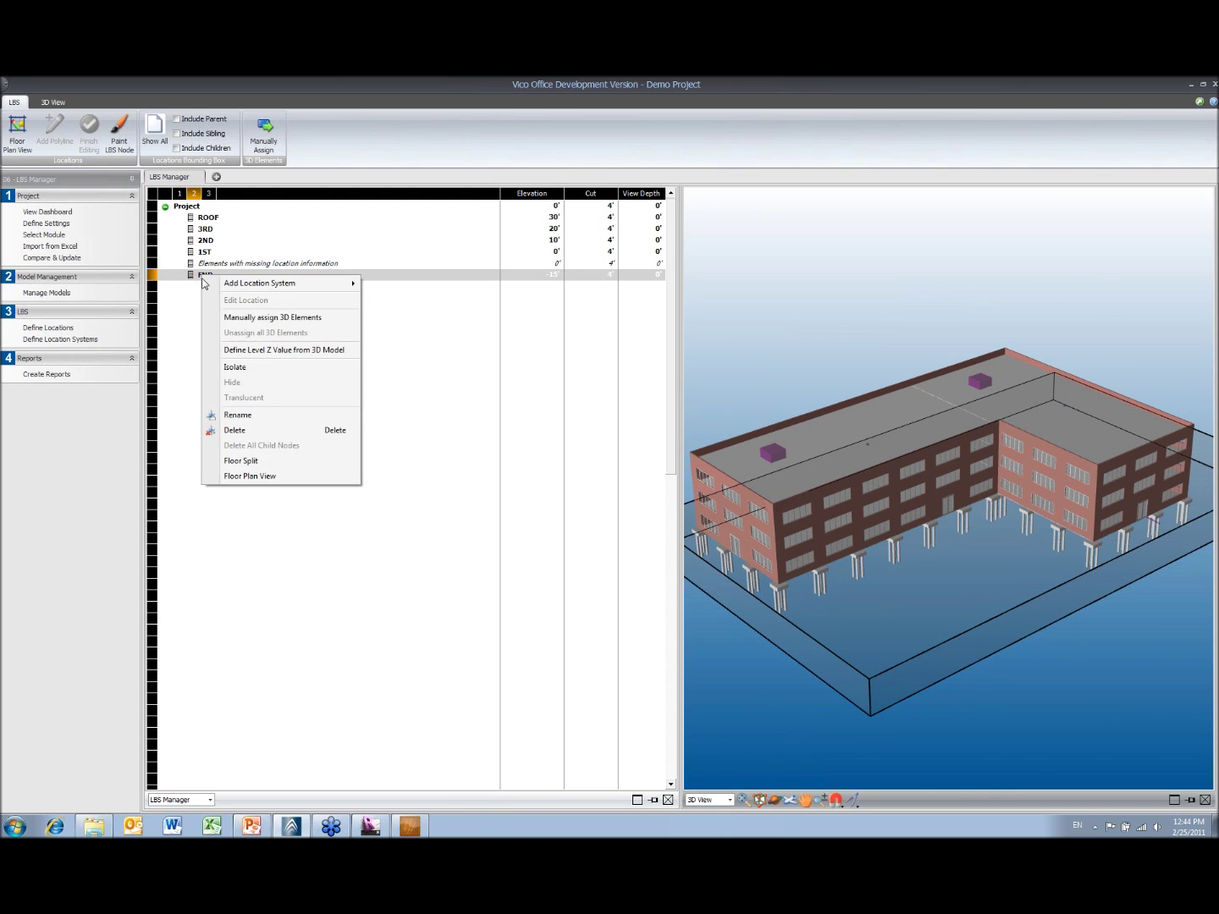
pyautogui.click(254, 477)
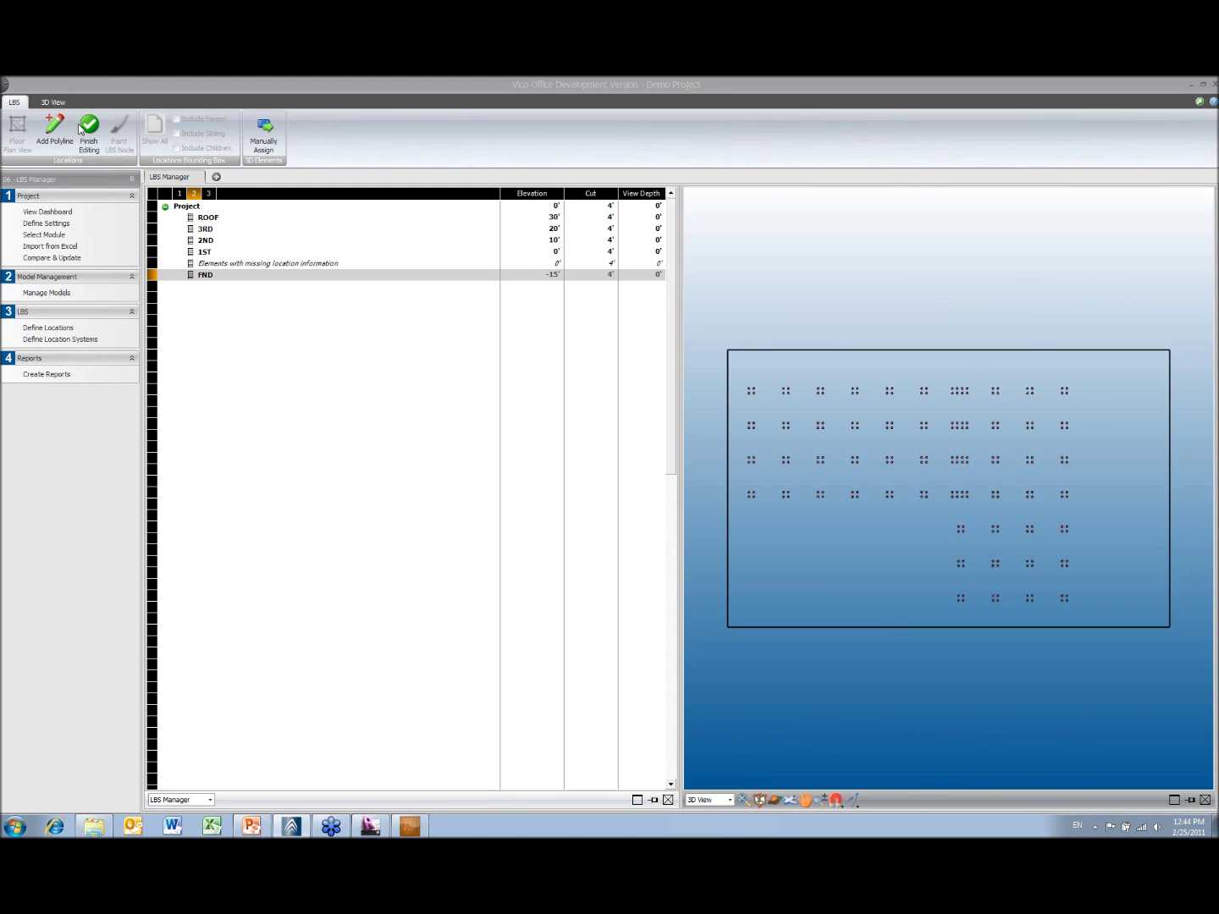
pyautogui.click(51, 132)
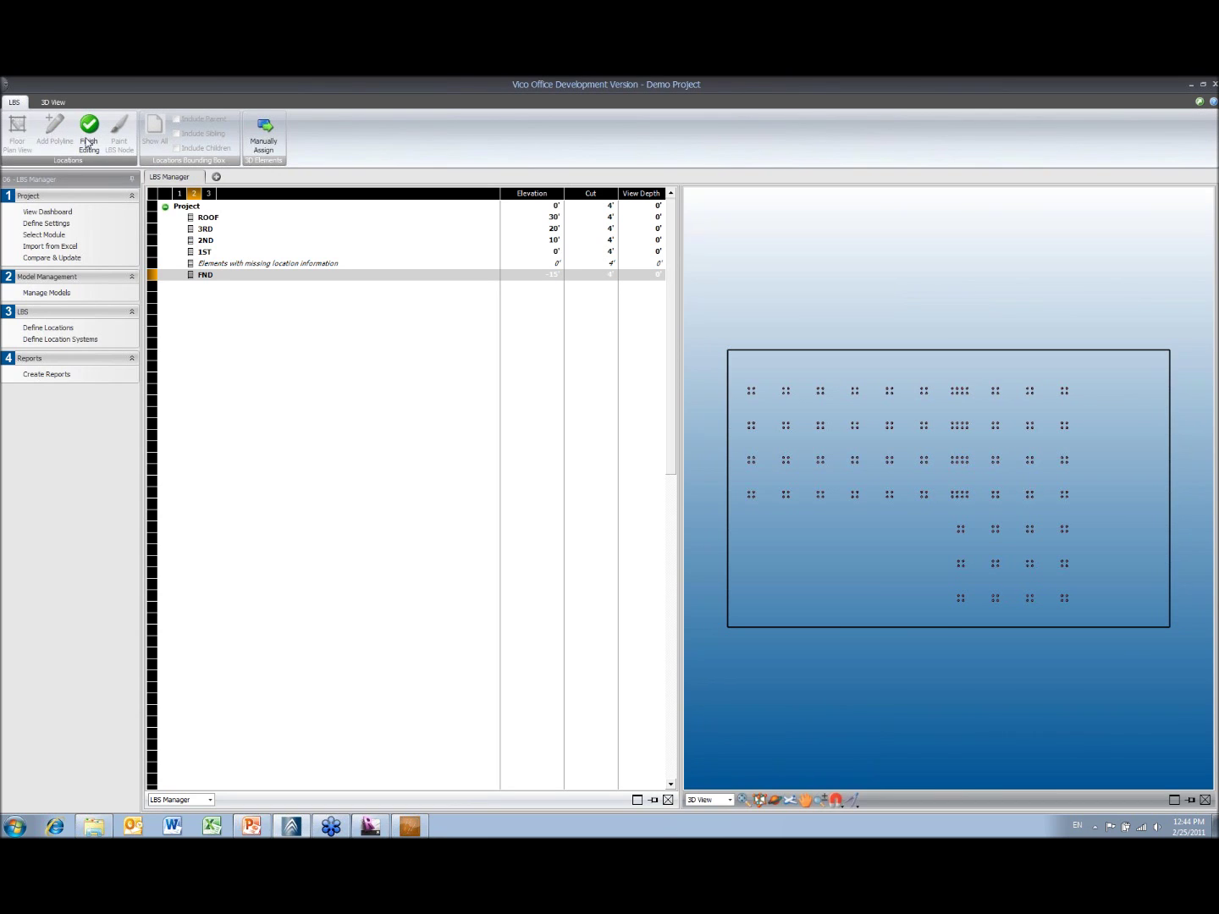
pyautogui.click(869, 350)
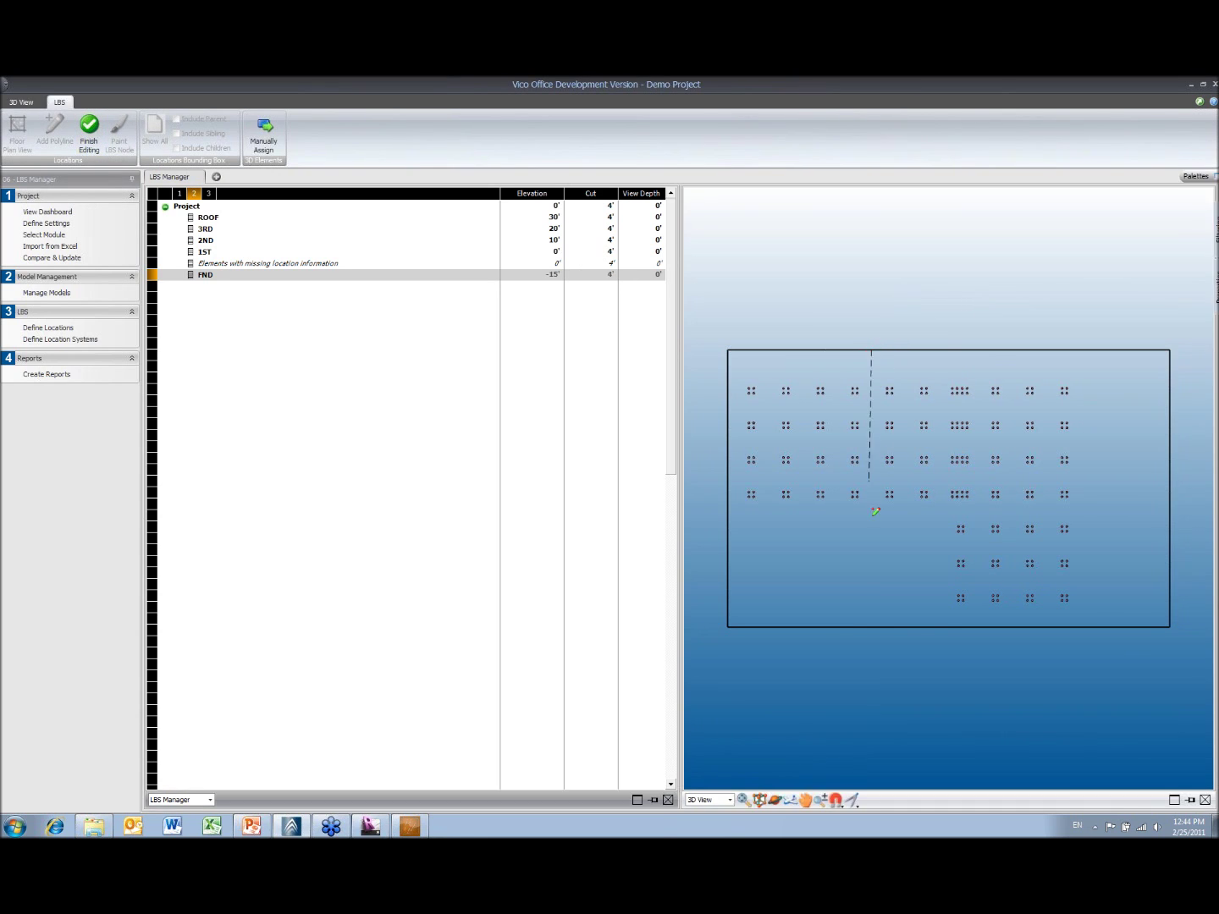
pyautogui.click(872, 627)
# - Draw a second split line to the right edge, check FND's five new zones, and open Manage Models
pyautogui.click(54, 128)
pyautogui.click(1170, 480)
pyautogui.click(180, 275)
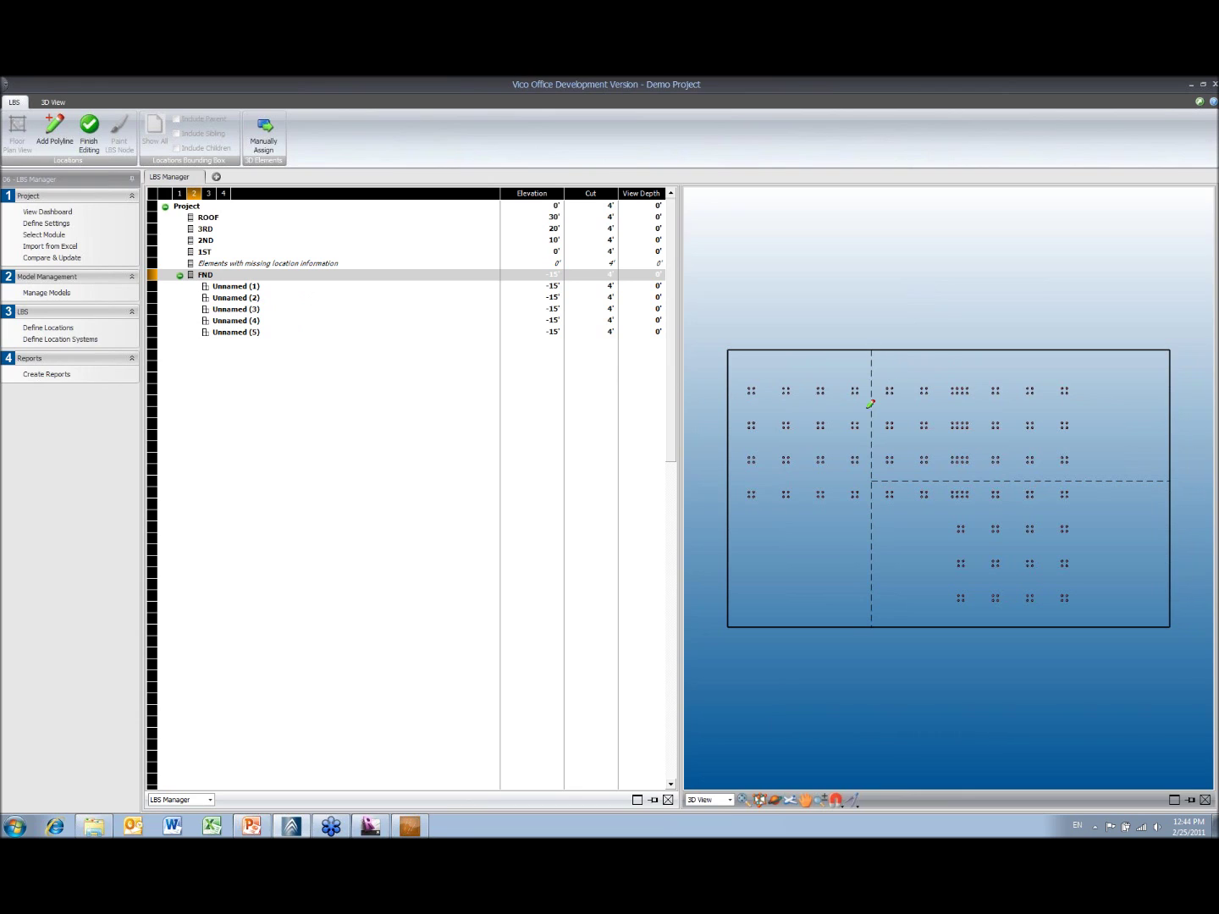
pyautogui.click(56, 292)
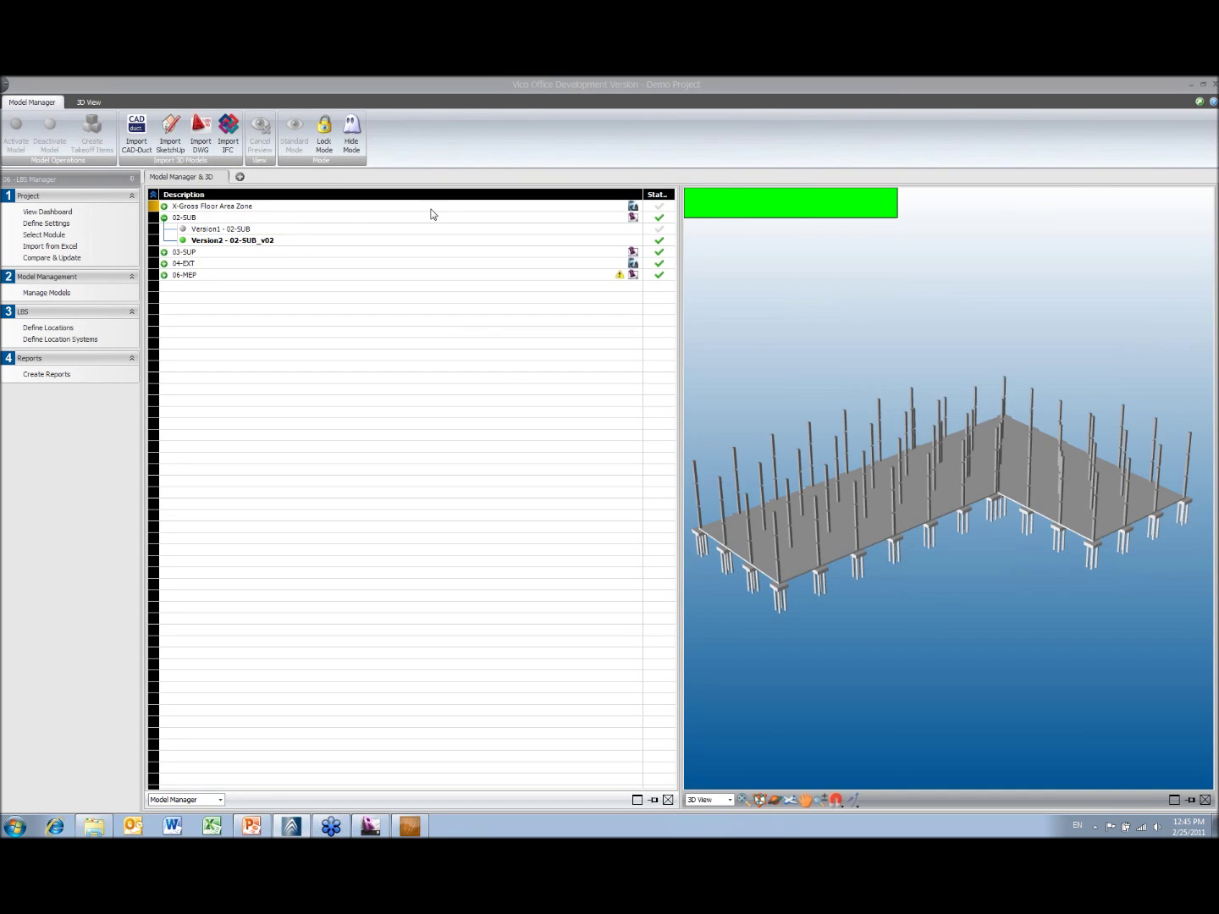
# - Create takeoff items from Version2 - 02-SUB_v02 with default settings and return to Define Locations
pyautogui.rightClick(242, 241)
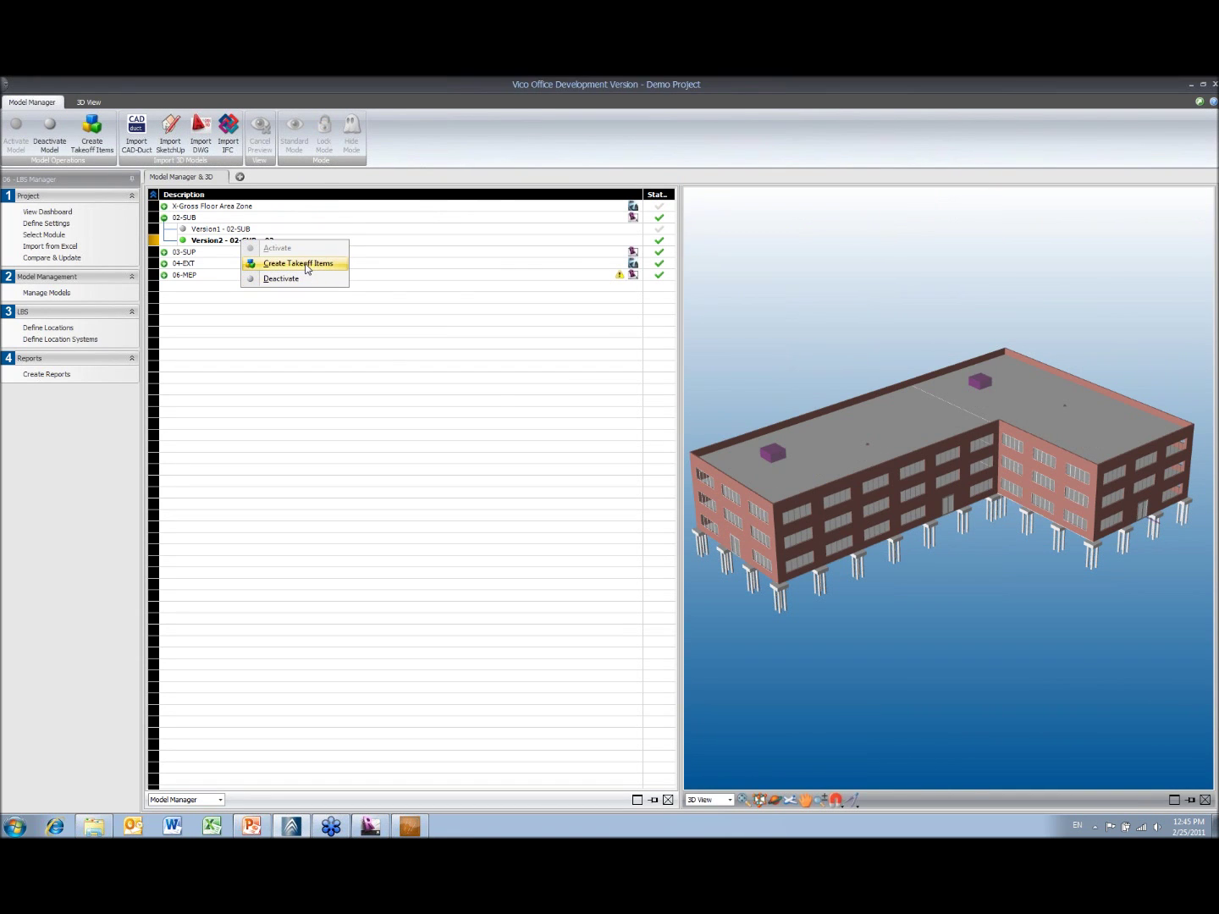
pyautogui.click(298, 263)
pyautogui.click(336, 479)
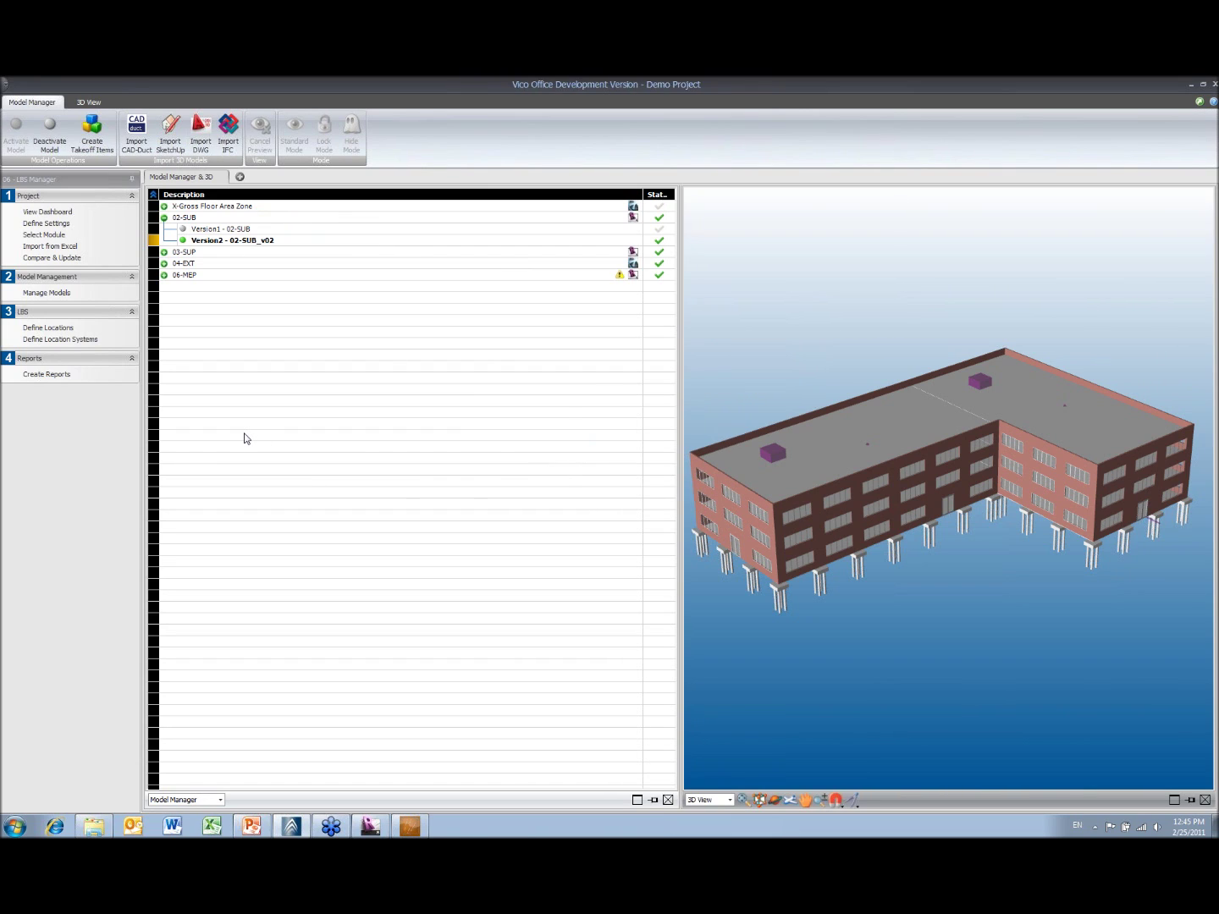
pyautogui.click(60, 327)
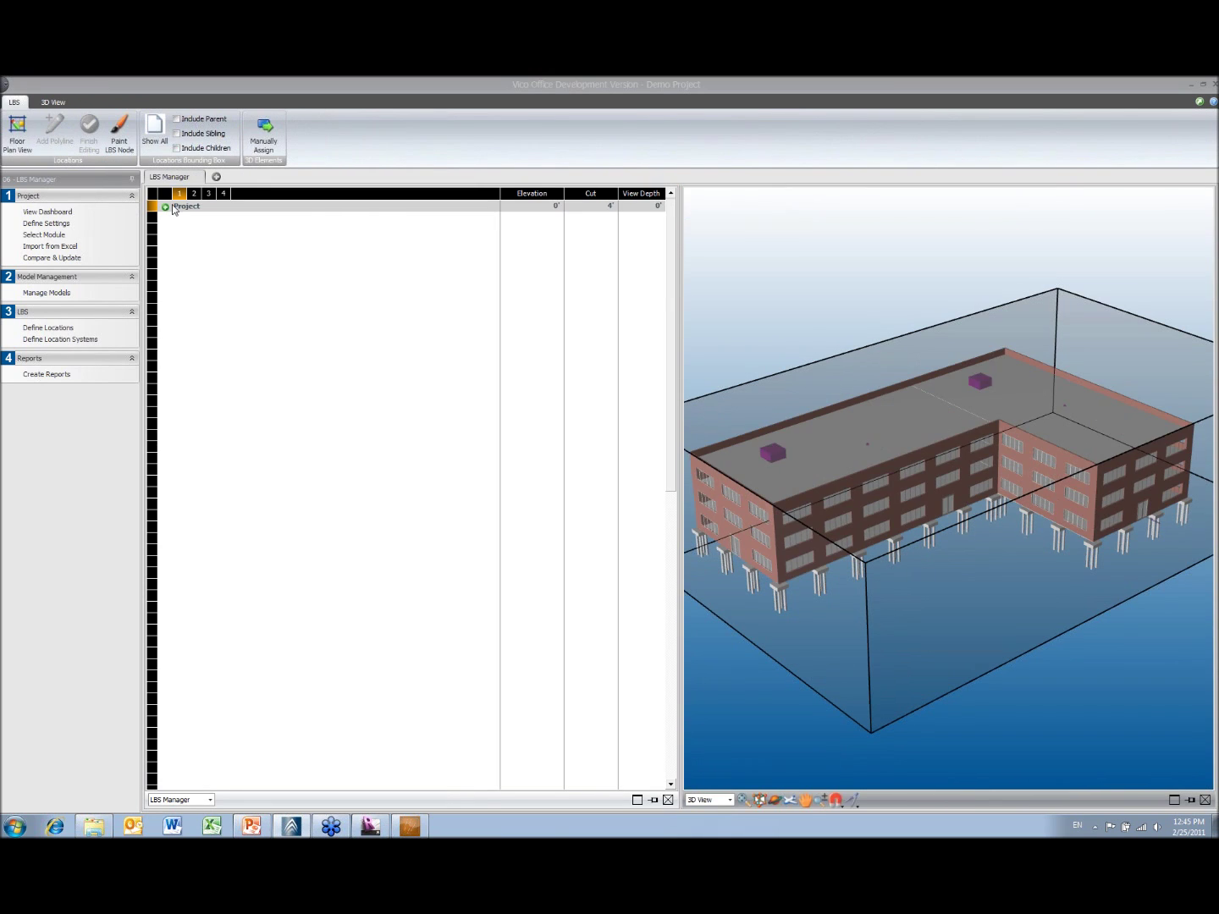
# - Expand FND and delete the Unnamed (1) and Unnamed (2) zones
pyautogui.click(166, 208)
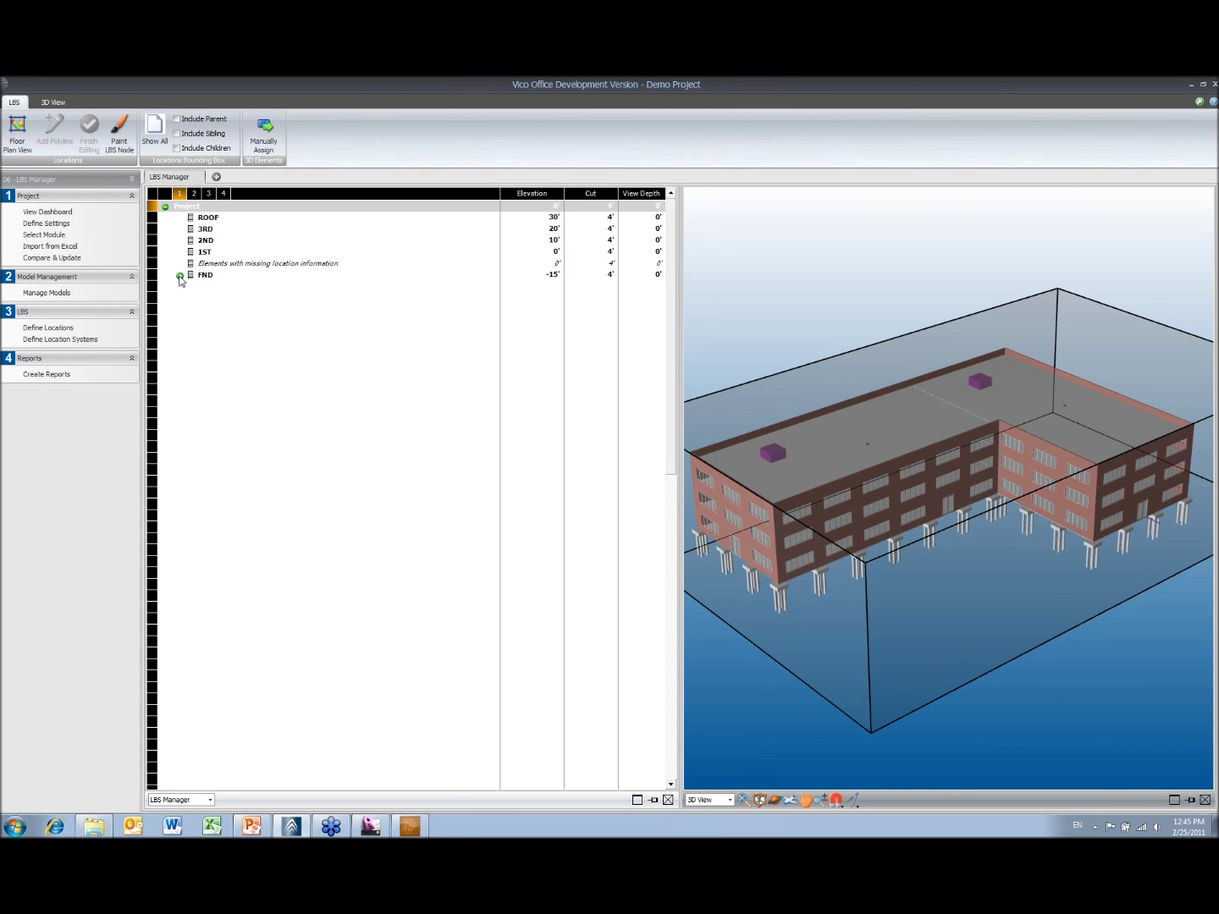
pyautogui.click(178, 276)
pyautogui.click(232, 286)
pyautogui.rightClick(234, 288)
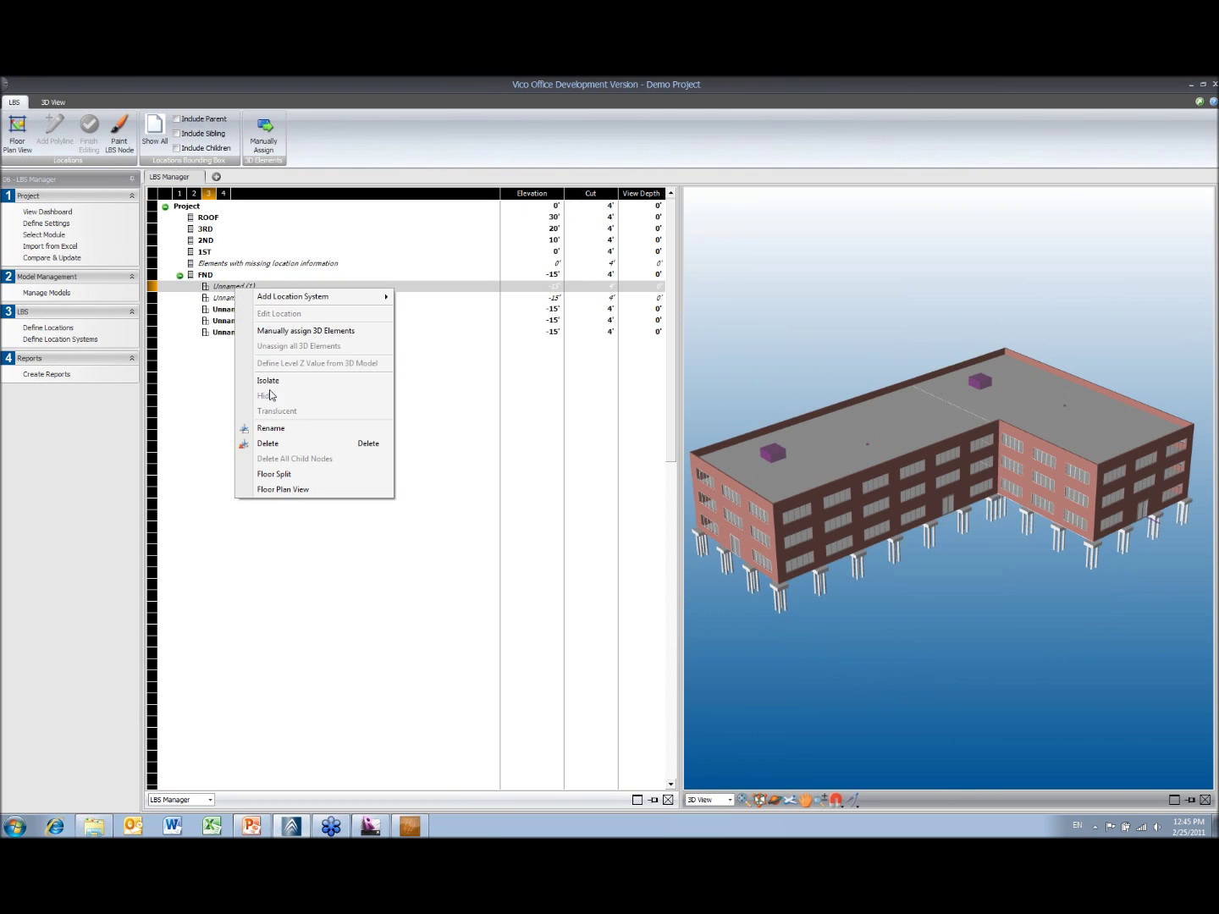
pyautogui.click(267, 444)
pyautogui.rightClick(245, 292)
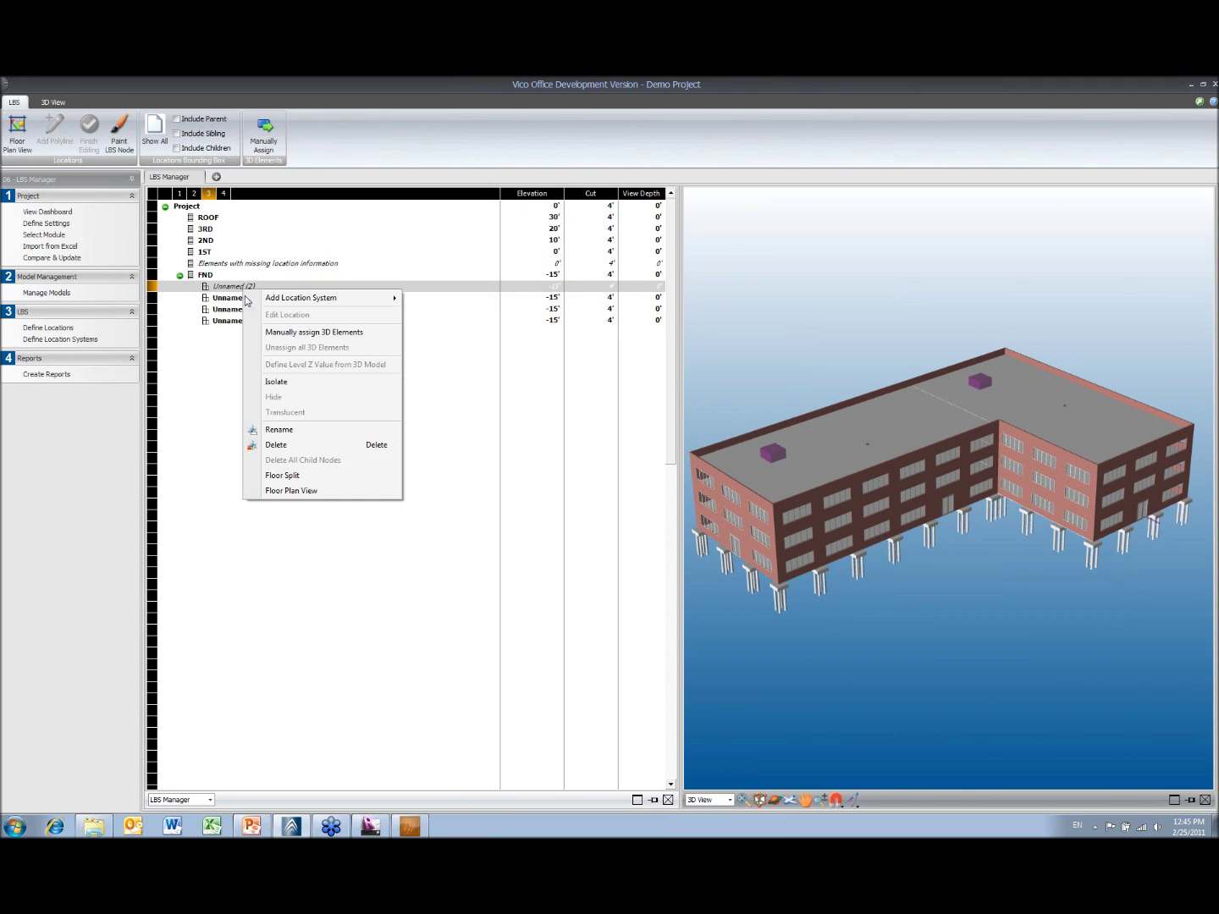
pyautogui.click(277, 444)
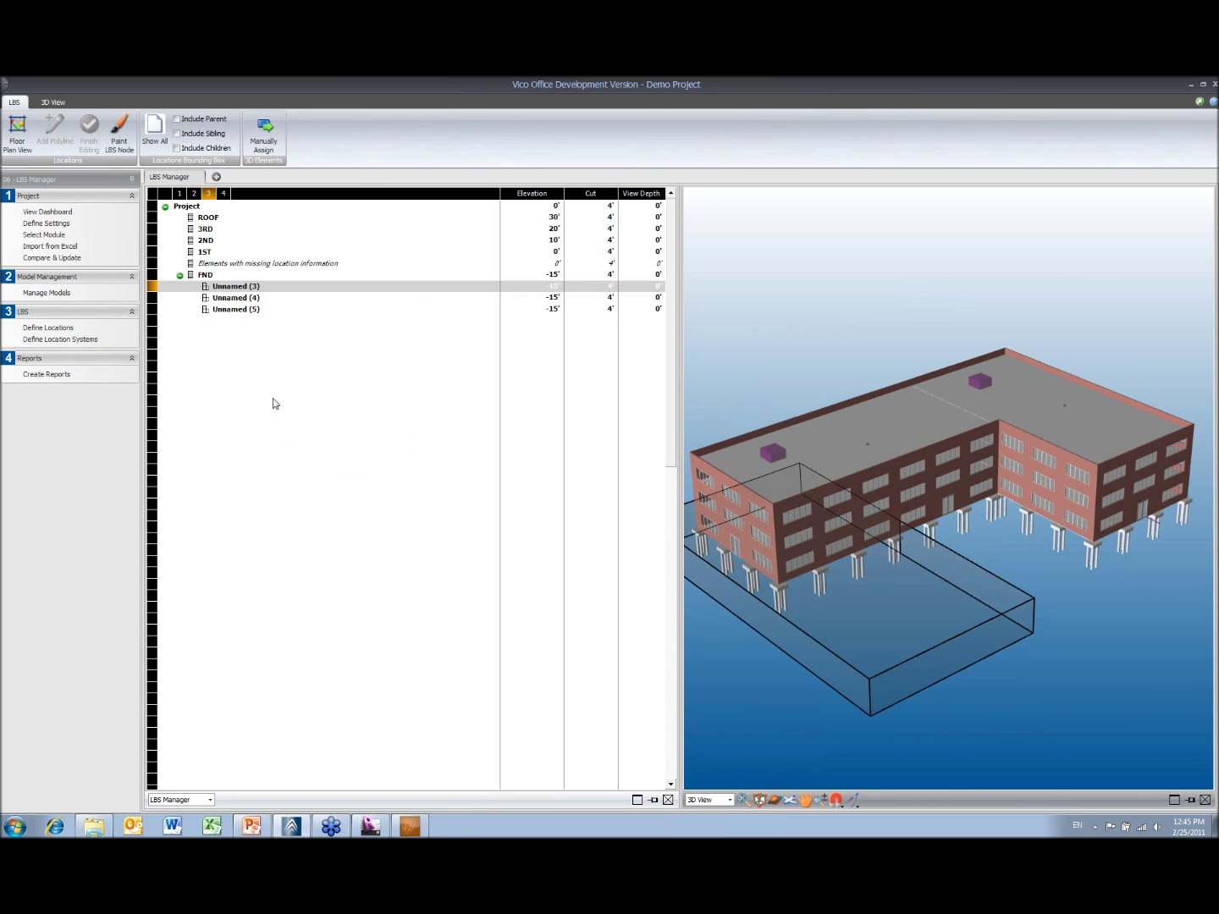
# - Rename the remaining FND zones to a, b and c
pyautogui.click(237, 311)
pyautogui.click(237, 310)
pyautogui.write('a')
pyautogui.click(240, 355)
pyautogui.click(234, 298)
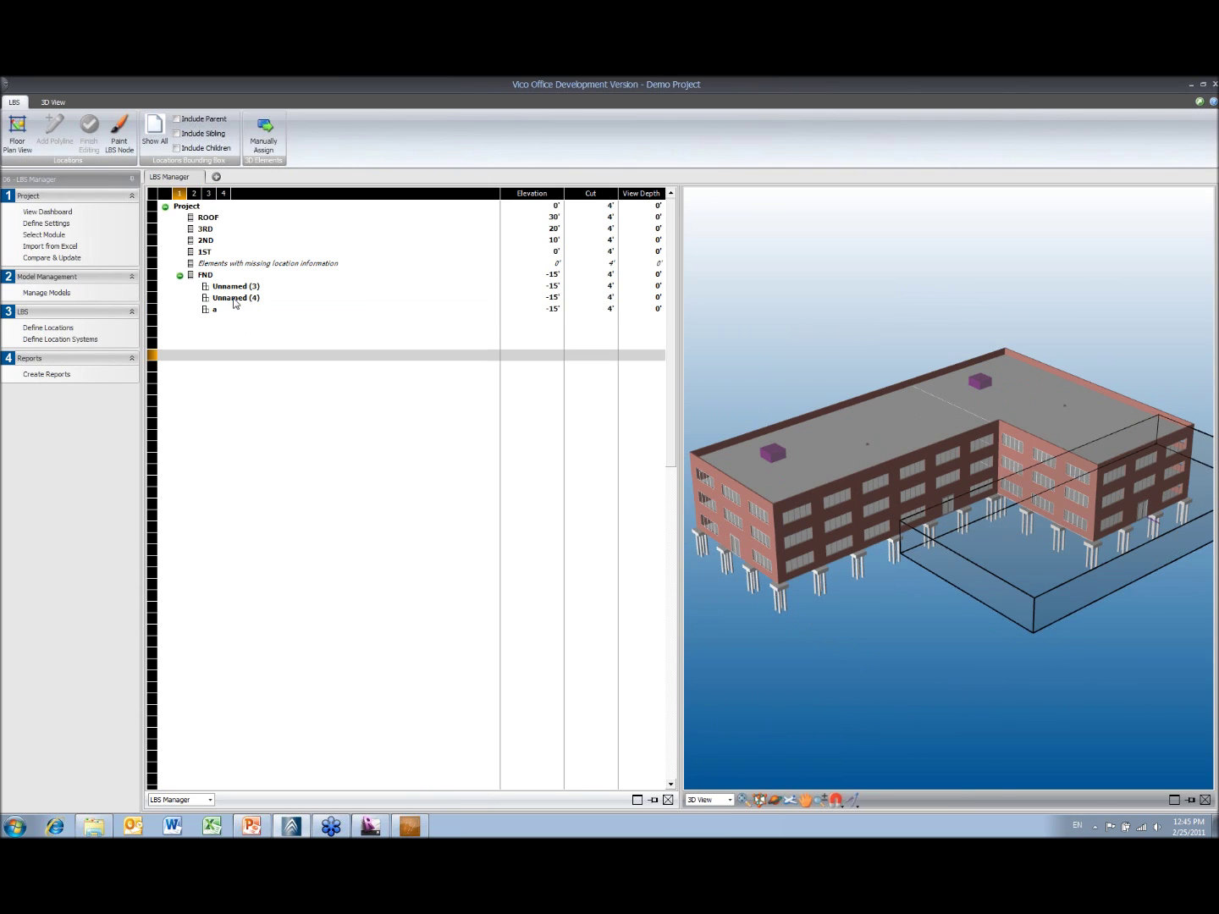
pyautogui.click(234, 298)
pyautogui.write('b')
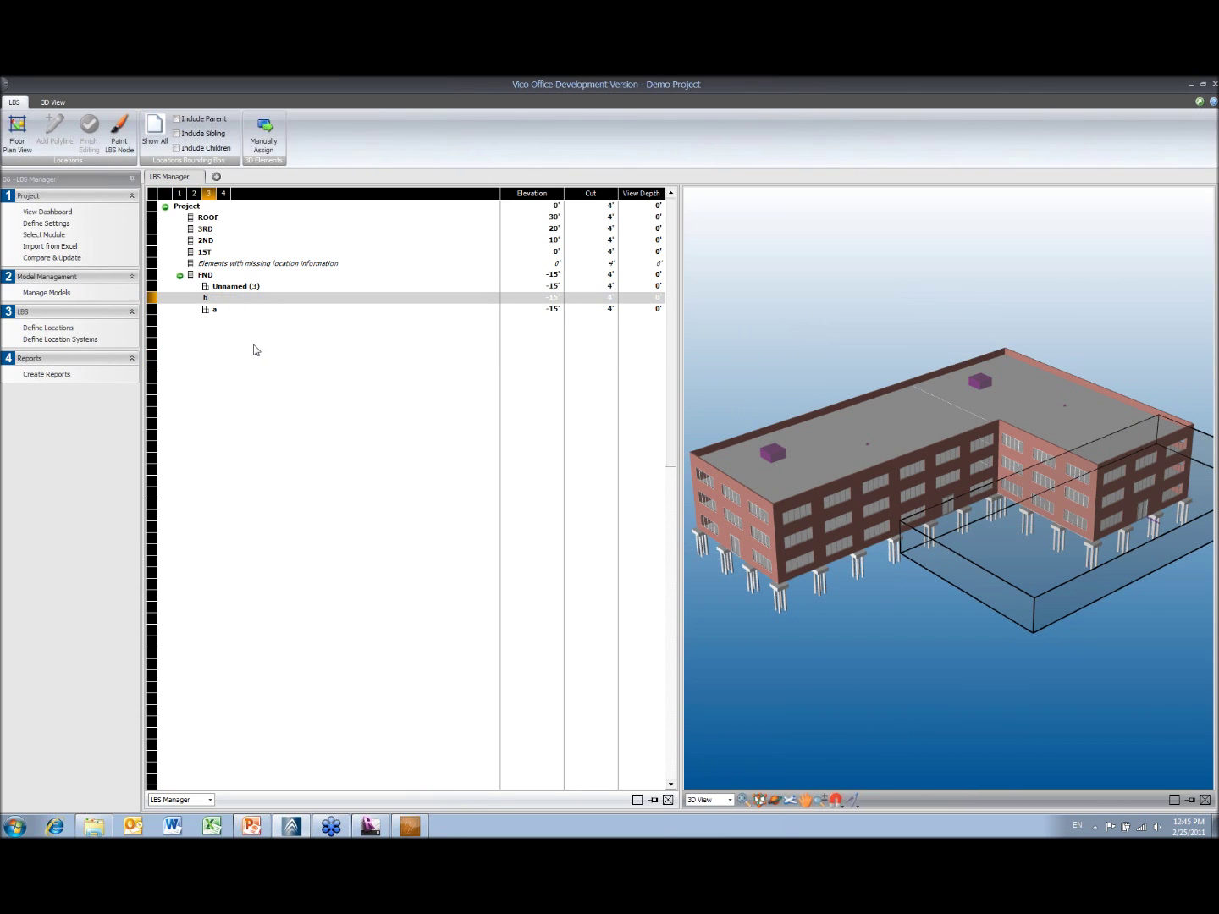
pyautogui.click(256, 344)
pyautogui.click(243, 286)
pyautogui.click(244, 285)
pyautogui.write('c')
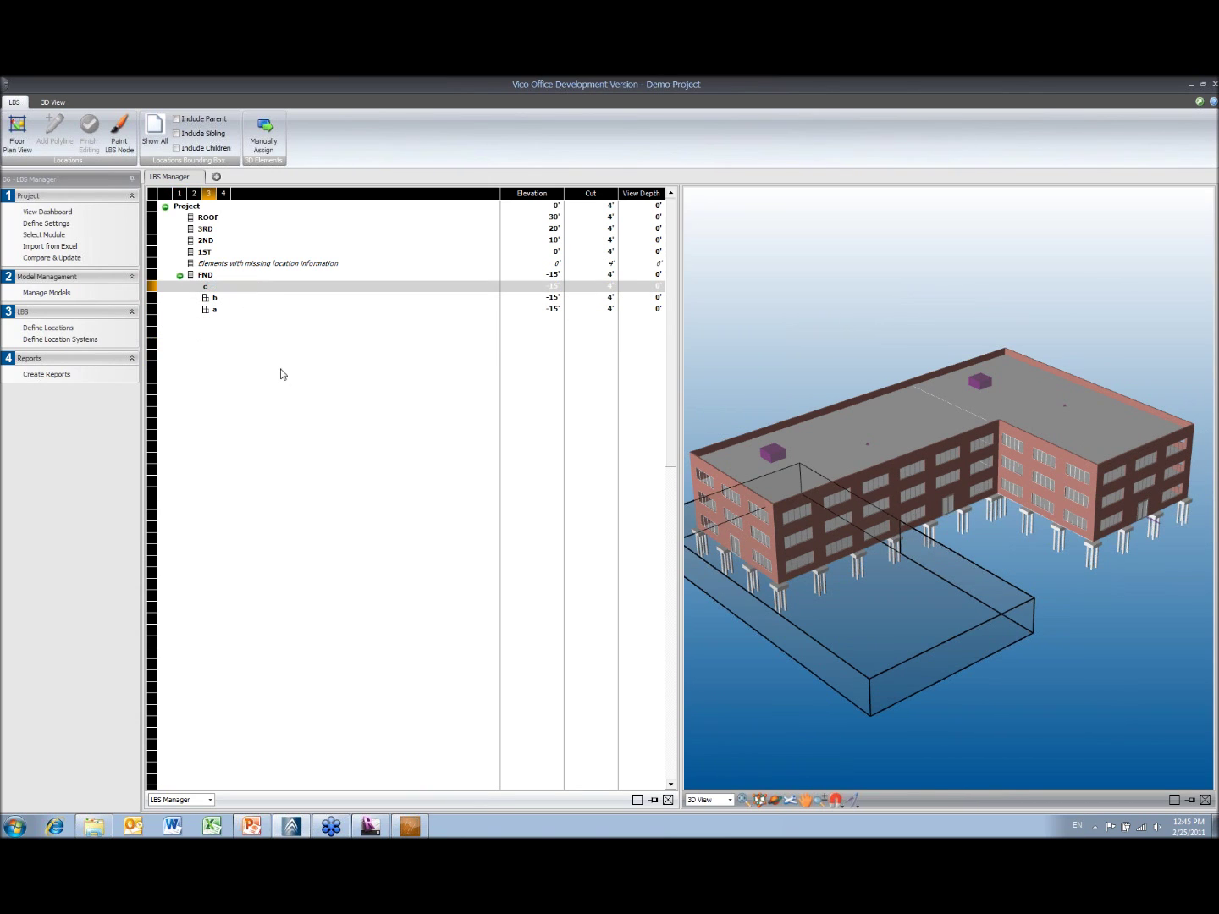
pyautogui.click(252, 355)
# - Isolate locations a and b in 3D, check c, then select the whole FND level
pyautogui.click(215, 309)
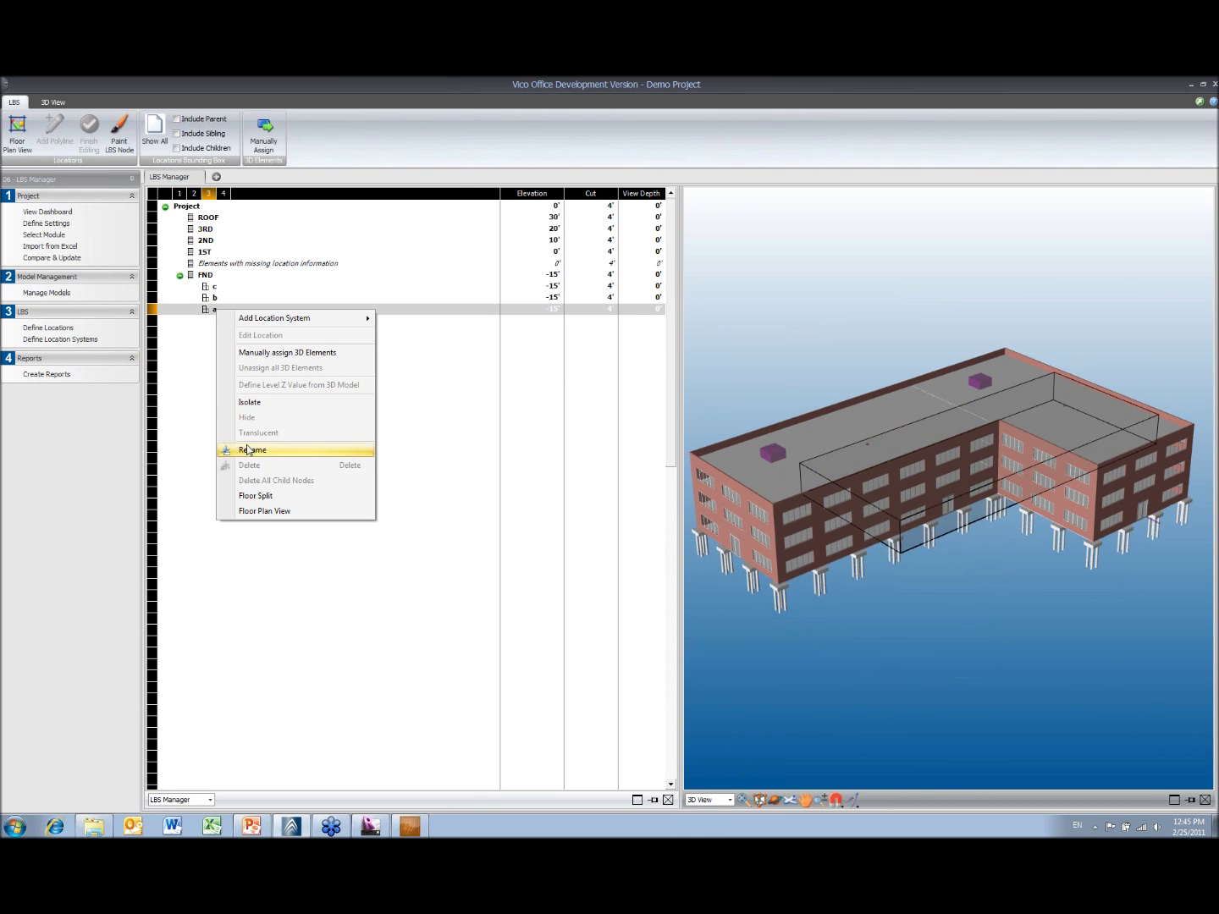
pyautogui.click(256, 407)
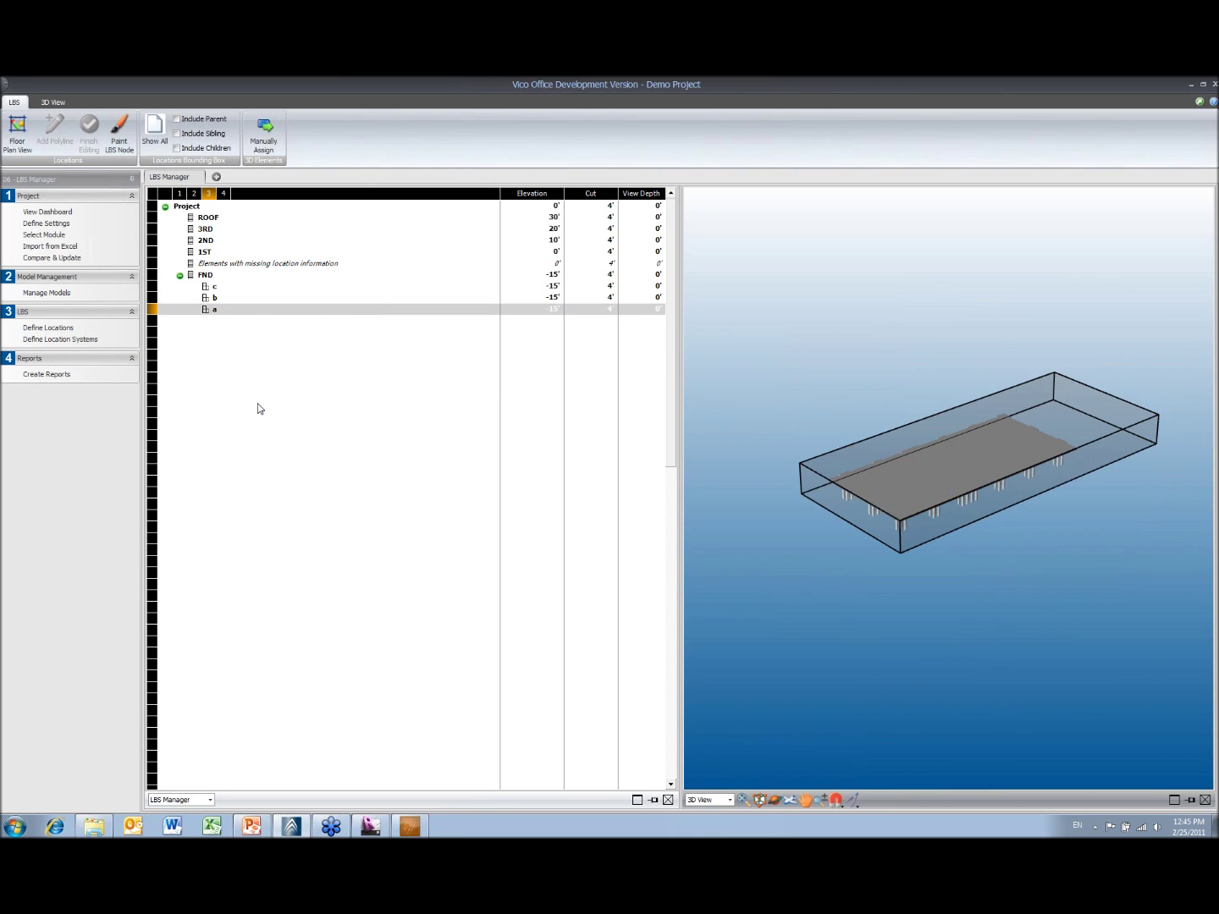
pyautogui.click(214, 298)
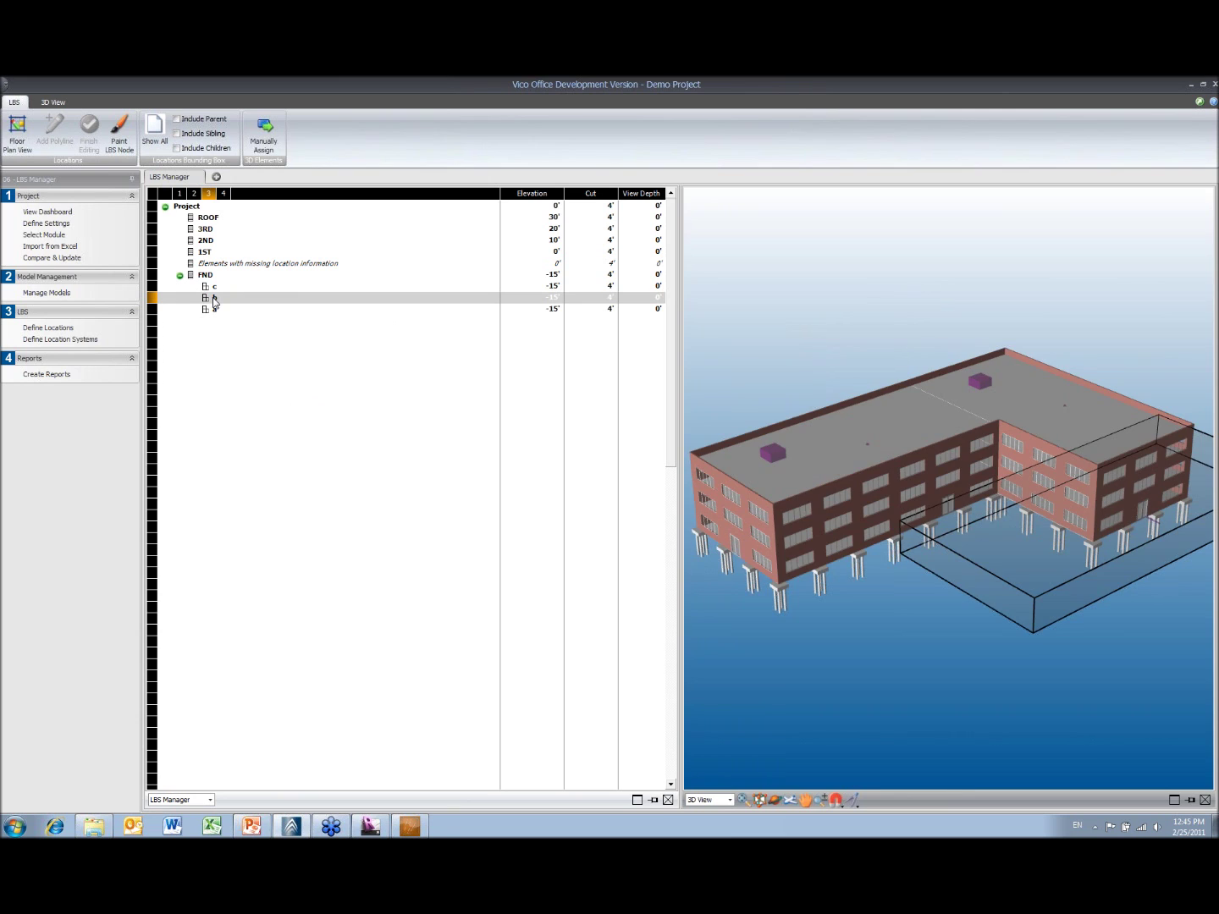
pyautogui.rightClick(214, 300)
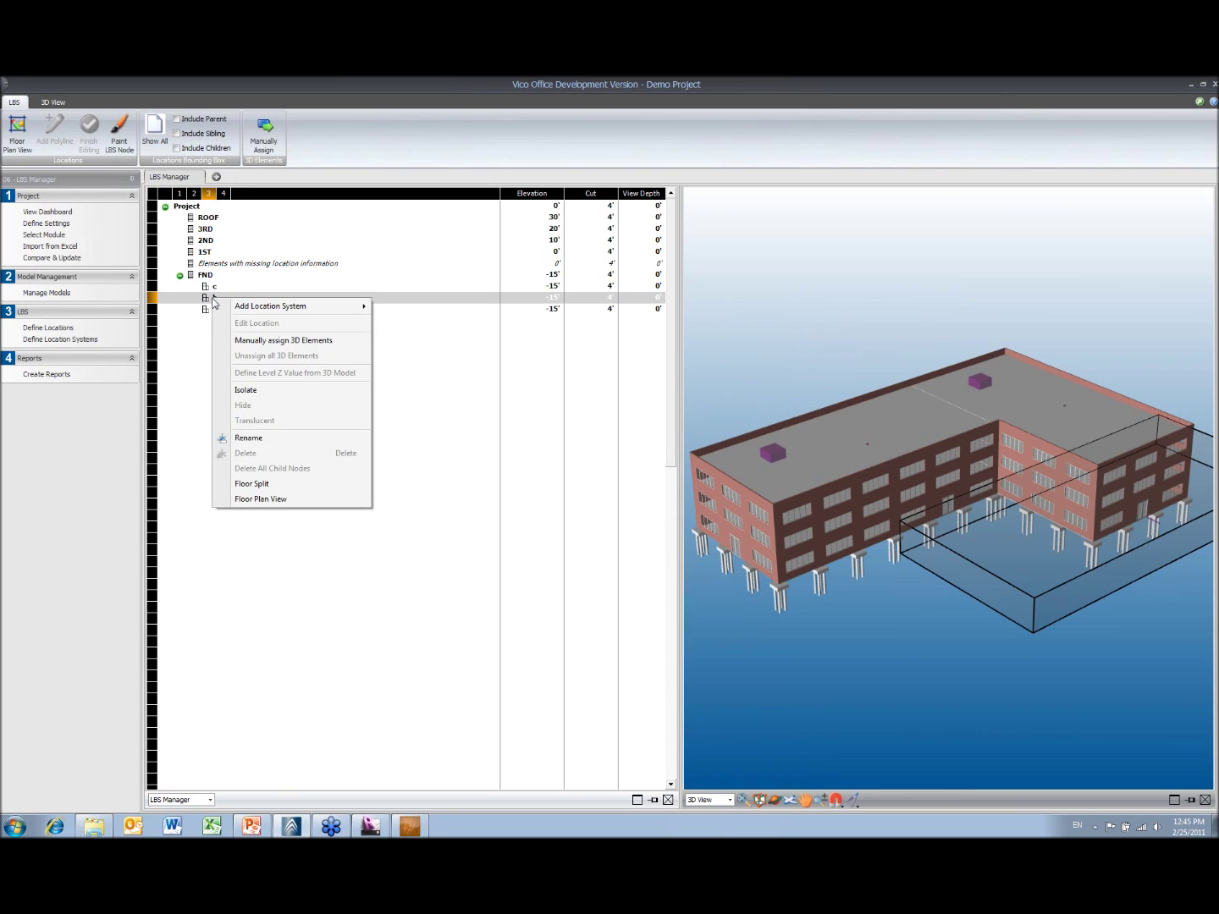
pyautogui.click(258, 389)
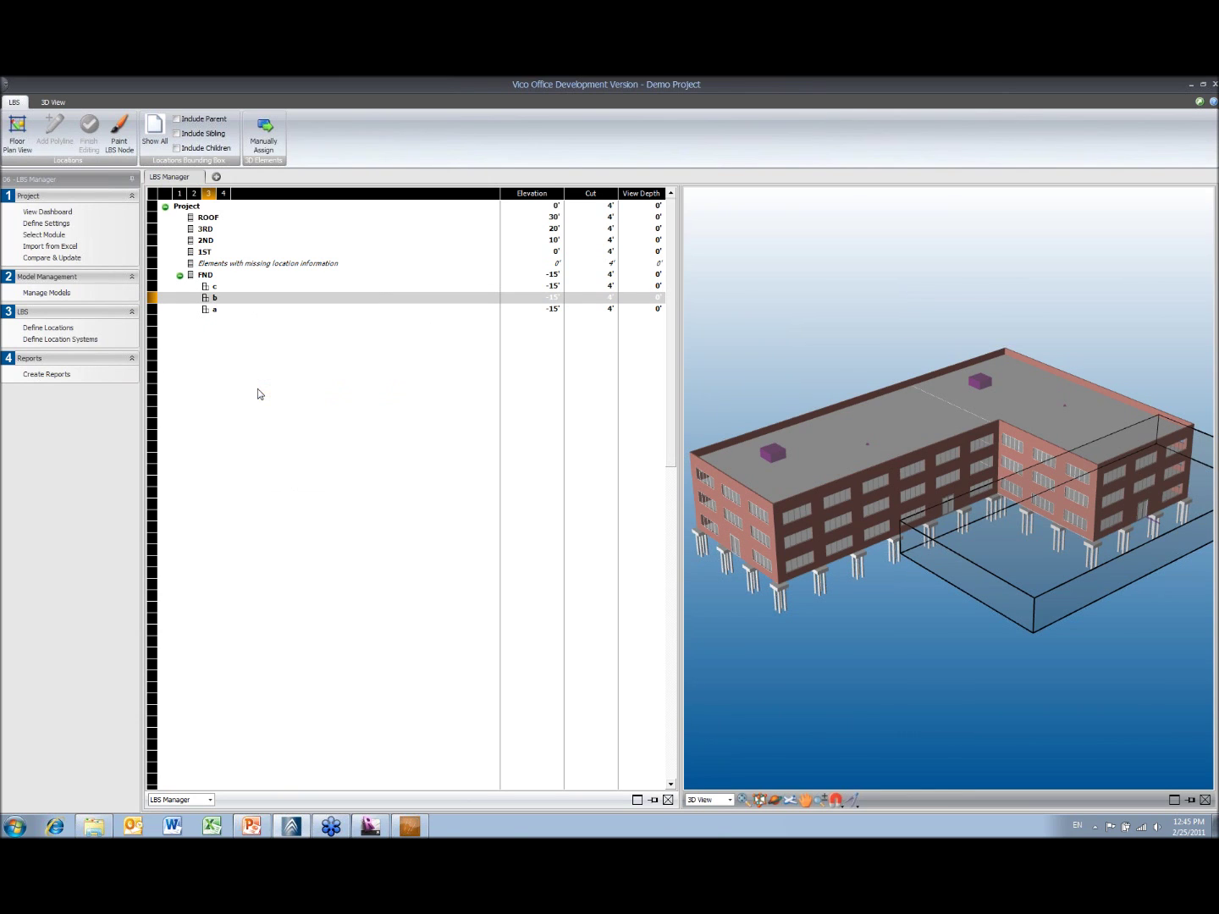
pyautogui.click(215, 287)
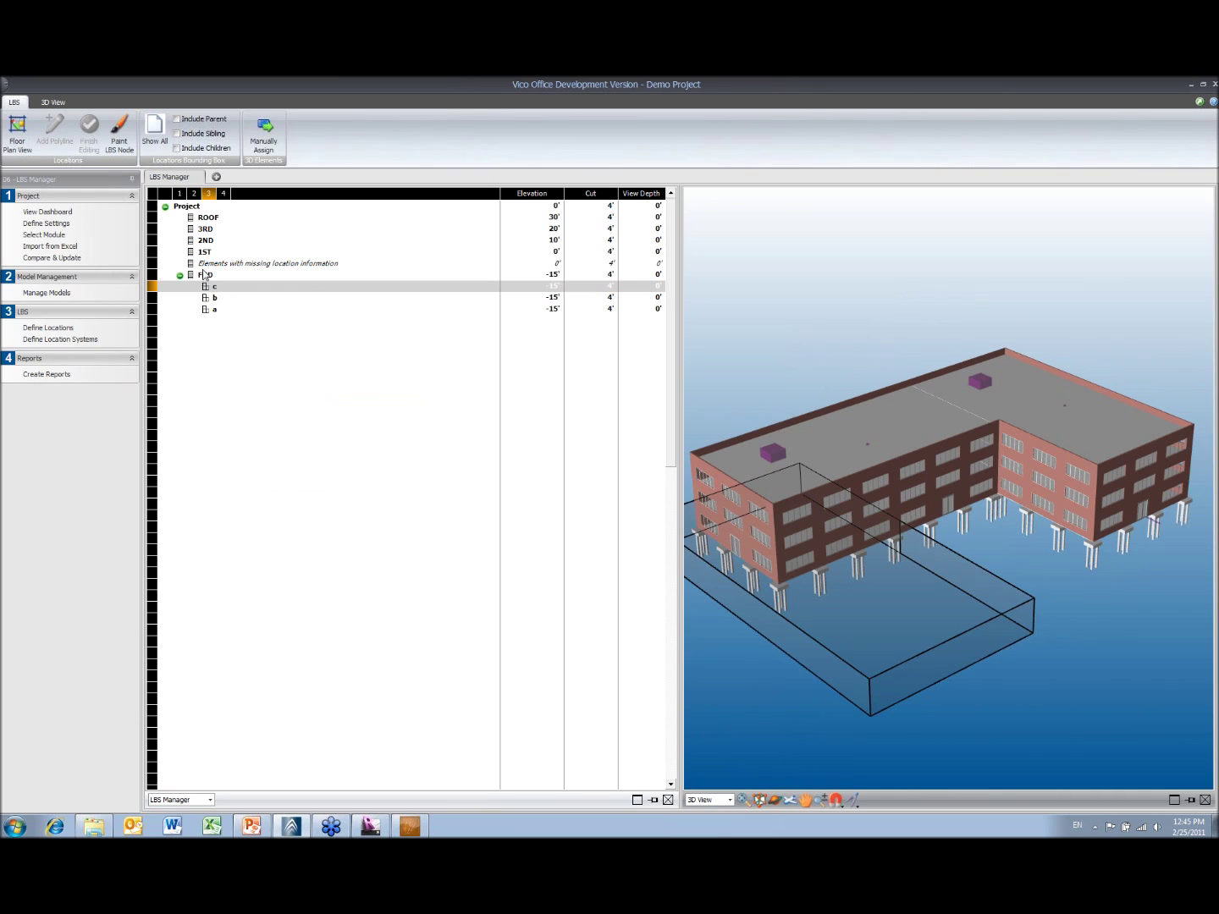
pyautogui.click(204, 274)
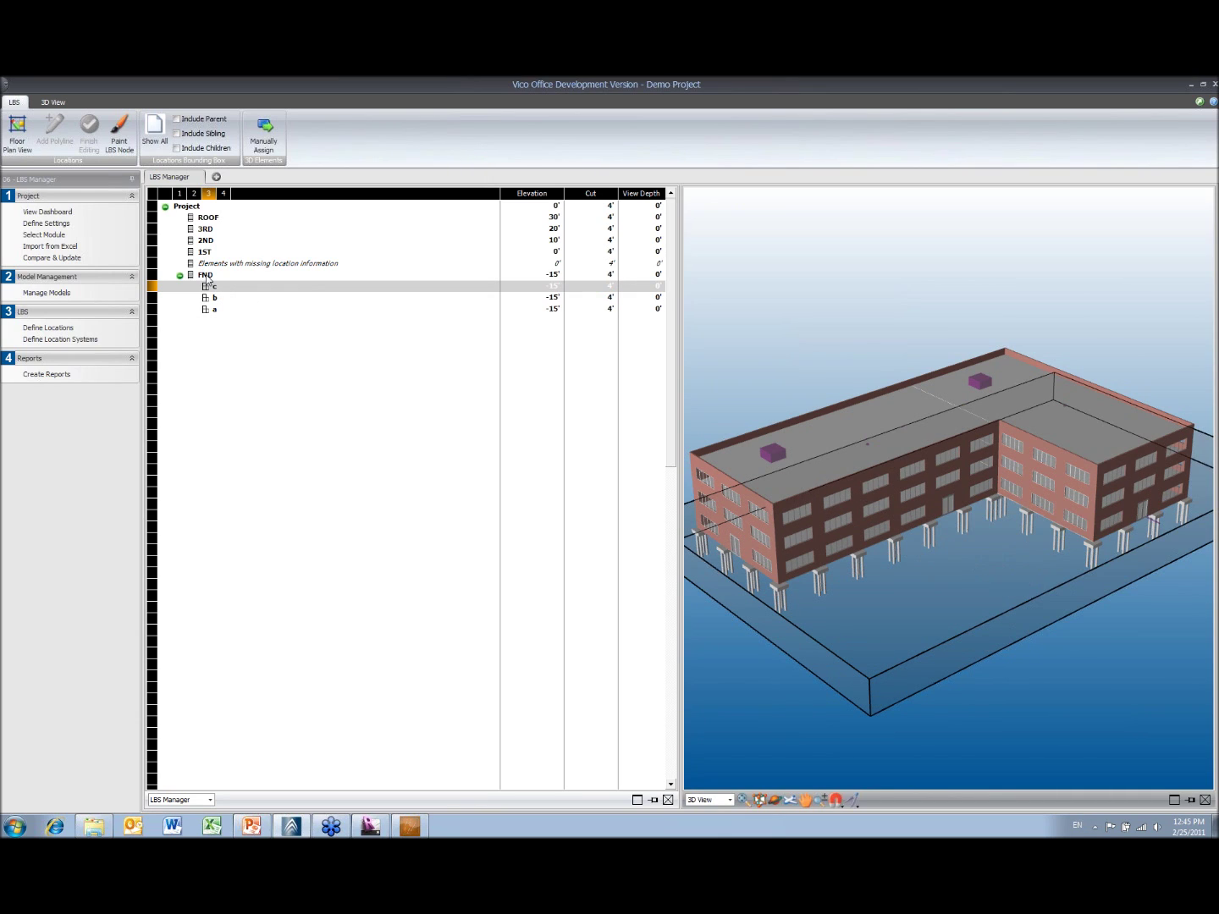
# - Switch to 07 - Schedule Planner and open the project schedule in the flowline view
pyautogui.click(58, 185)
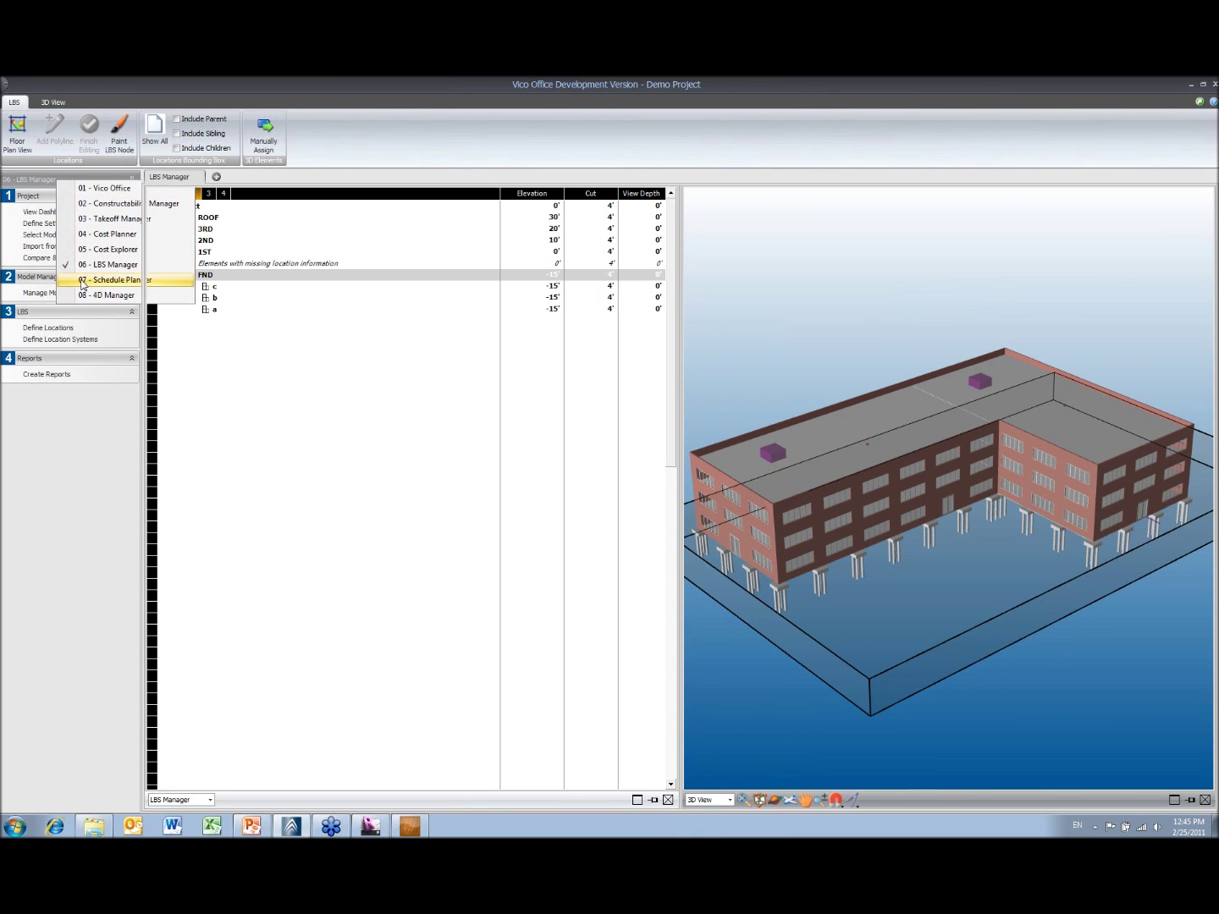
pyautogui.click(81, 280)
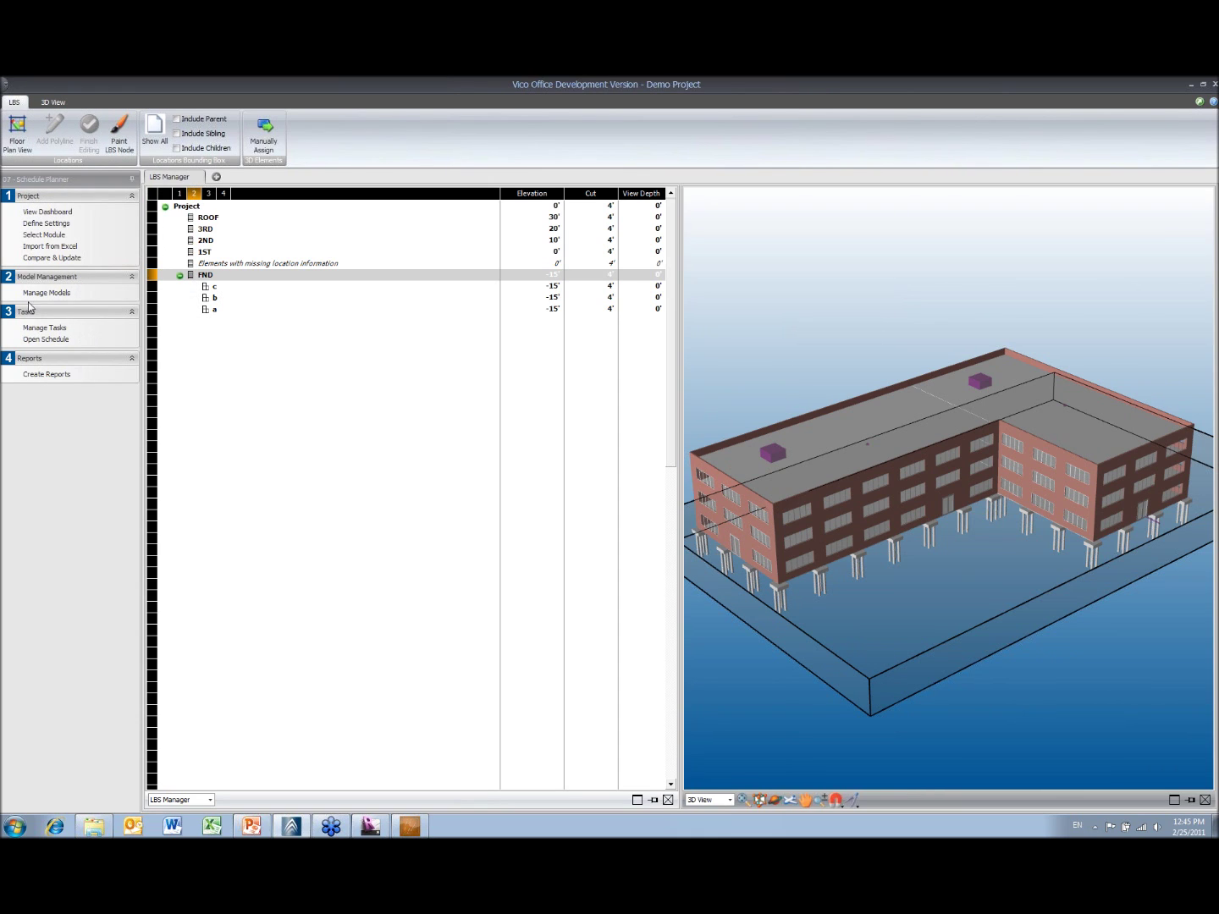
pyautogui.click(52, 339)
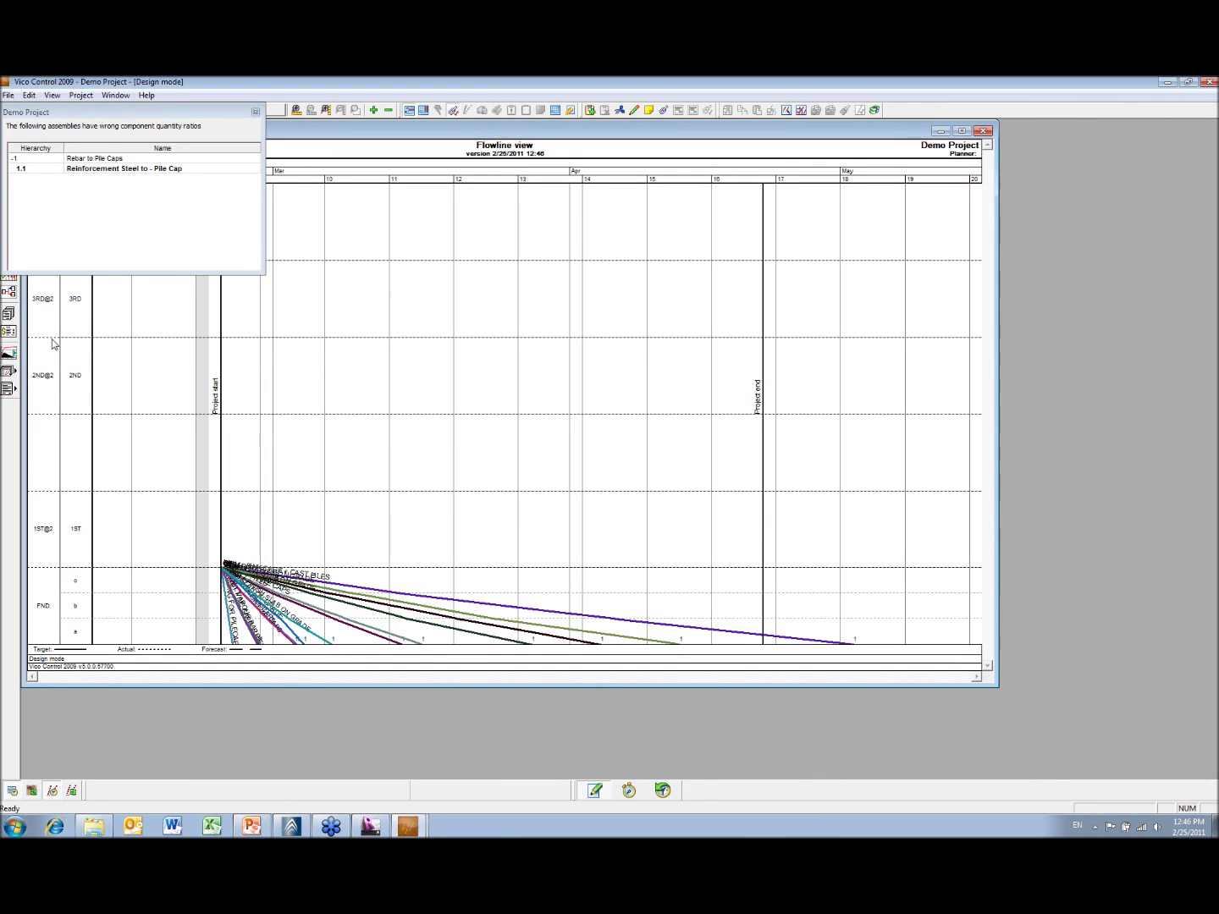
# - Copy FND's location display order as the completion sequence for all 13 tasks, Layout Piles onward
pyautogui.click(254, 112)
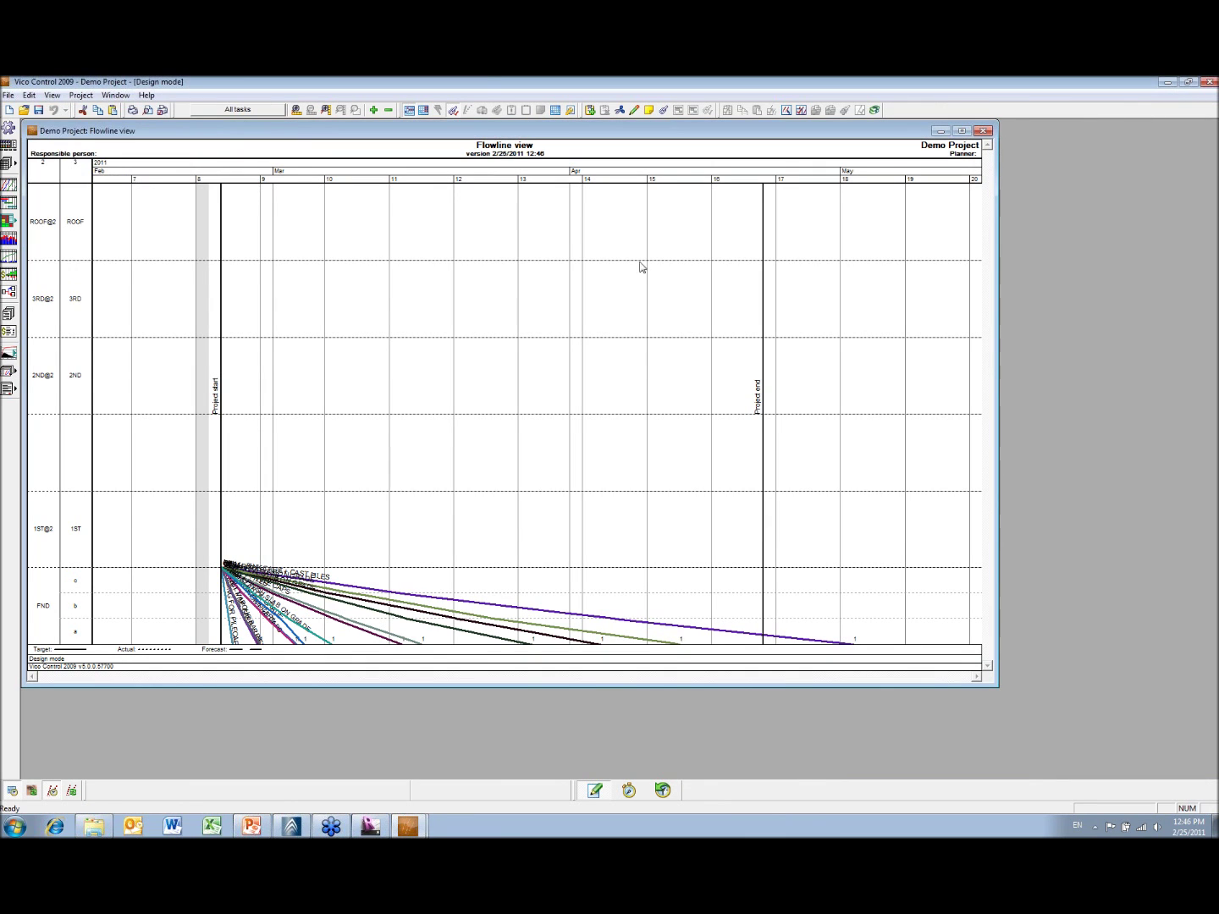
pyautogui.click(961, 131)
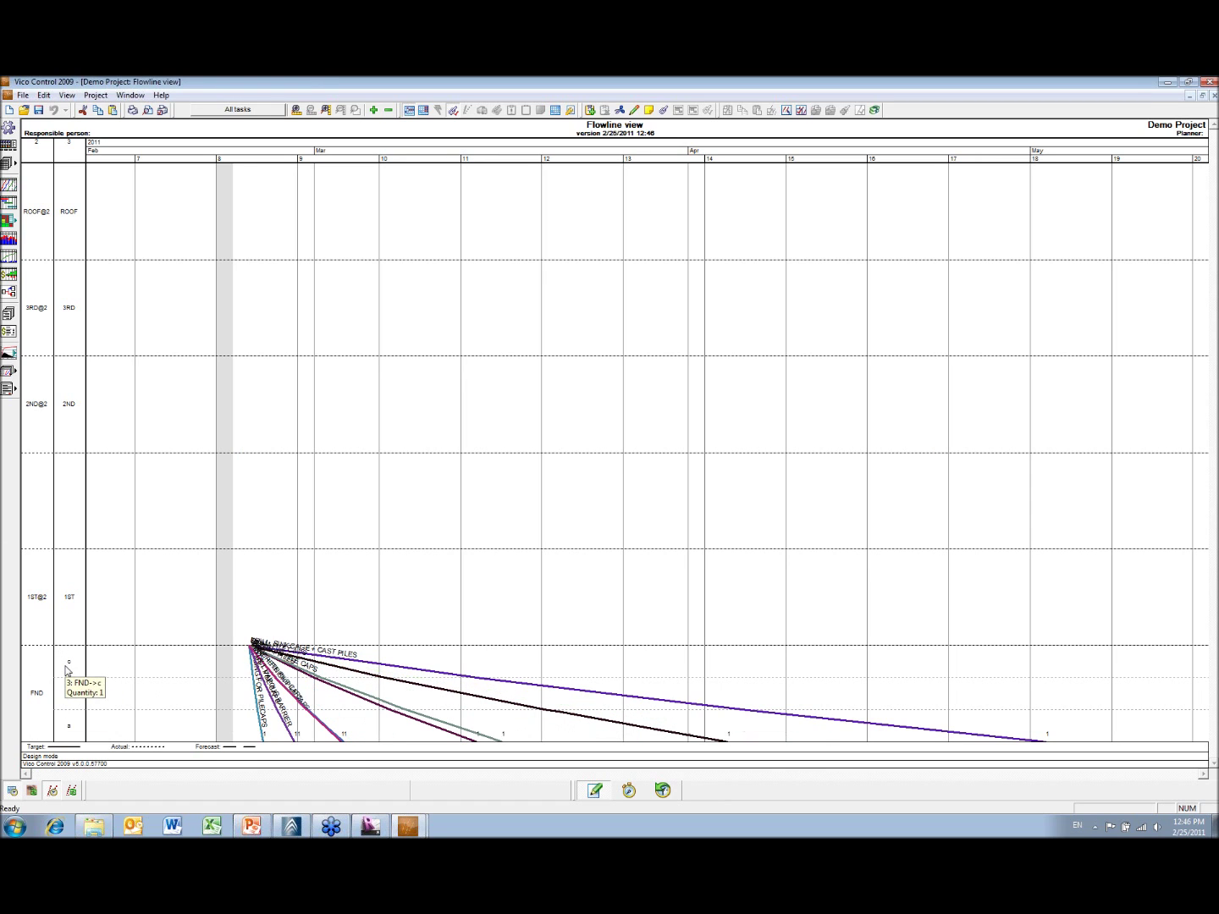
pyautogui.rightClick(66, 666)
pyautogui.click(123, 674)
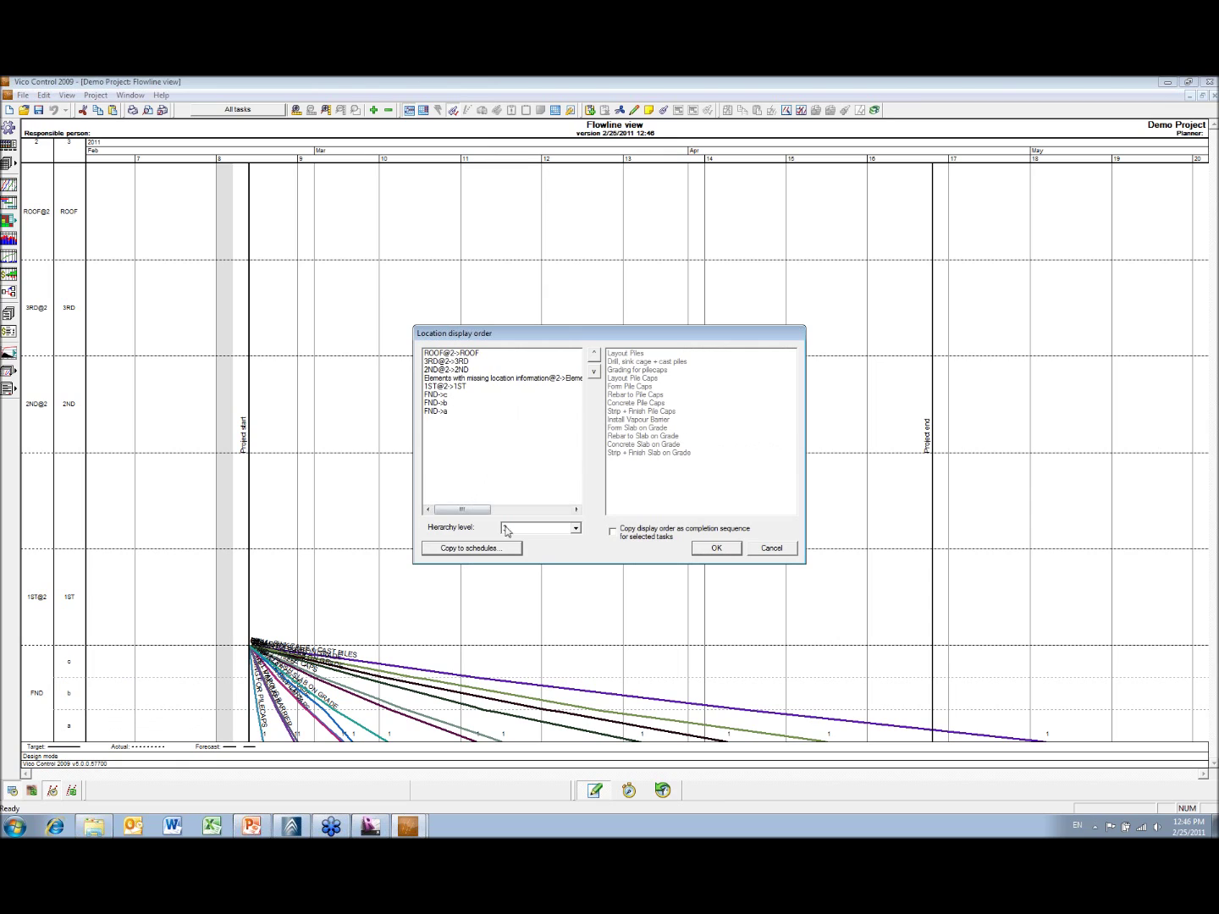
pyautogui.click(615, 532)
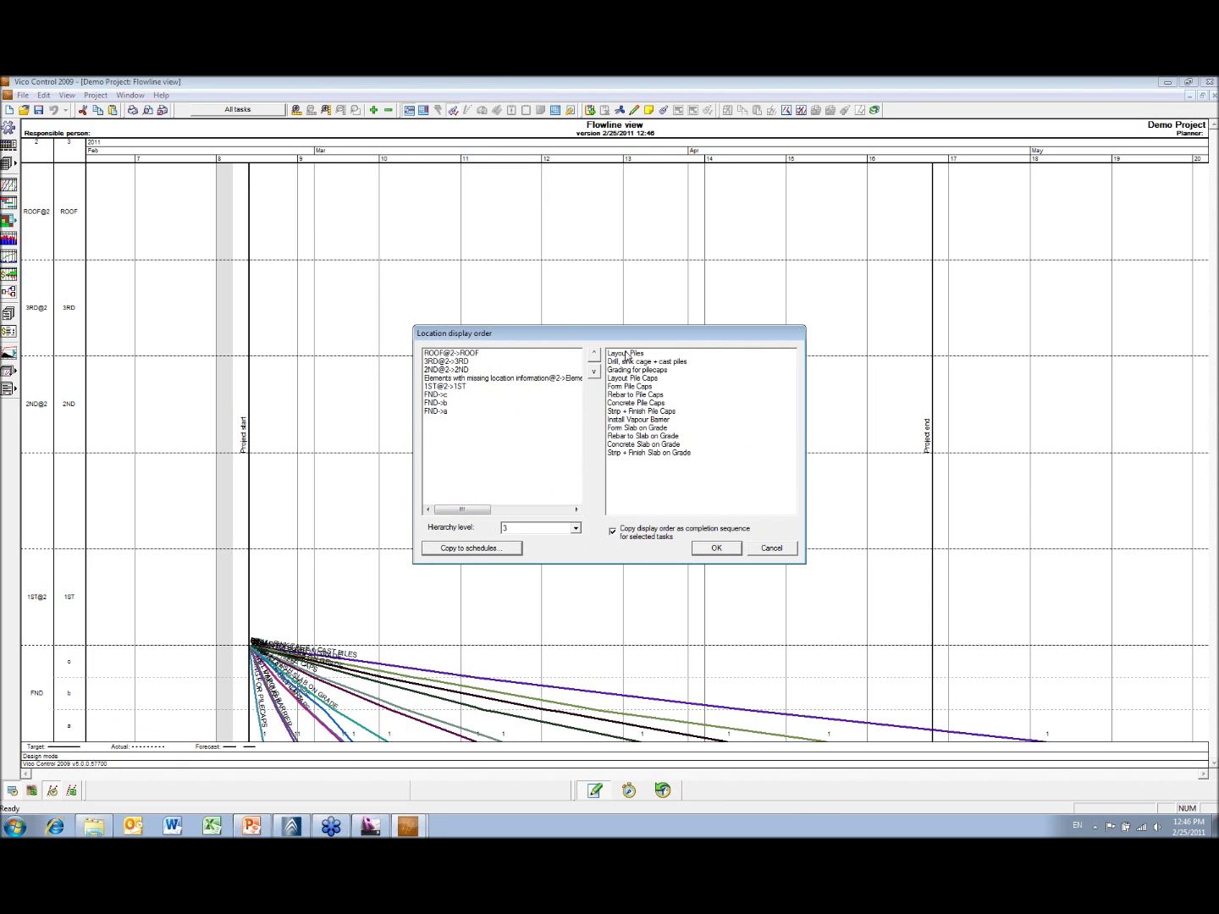
pyautogui.click(626, 354)
pyautogui.keyDown('shift'); pyautogui.click(641, 452); pyautogui.keyUp('shift')
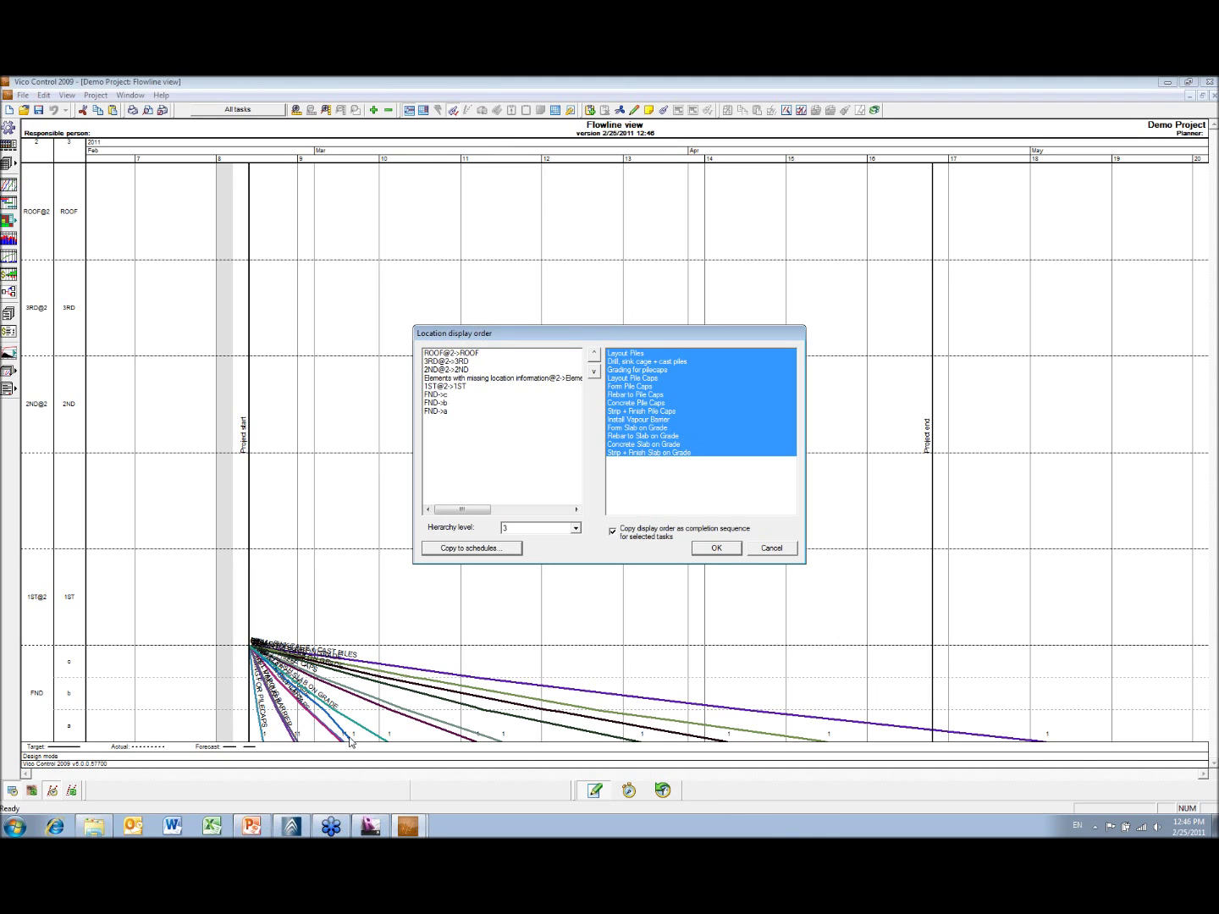
pyautogui.click(715, 550)
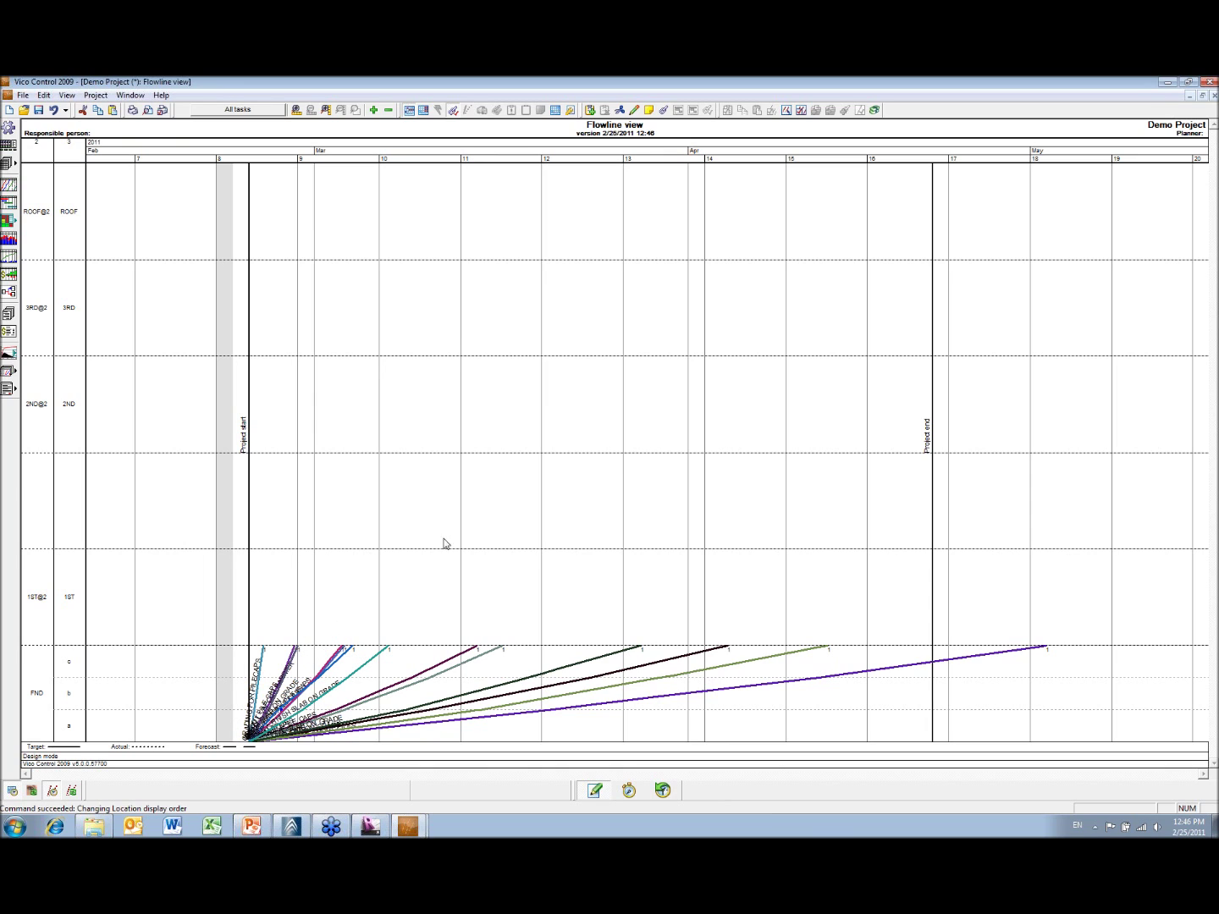
pyautogui.click(93, 96)
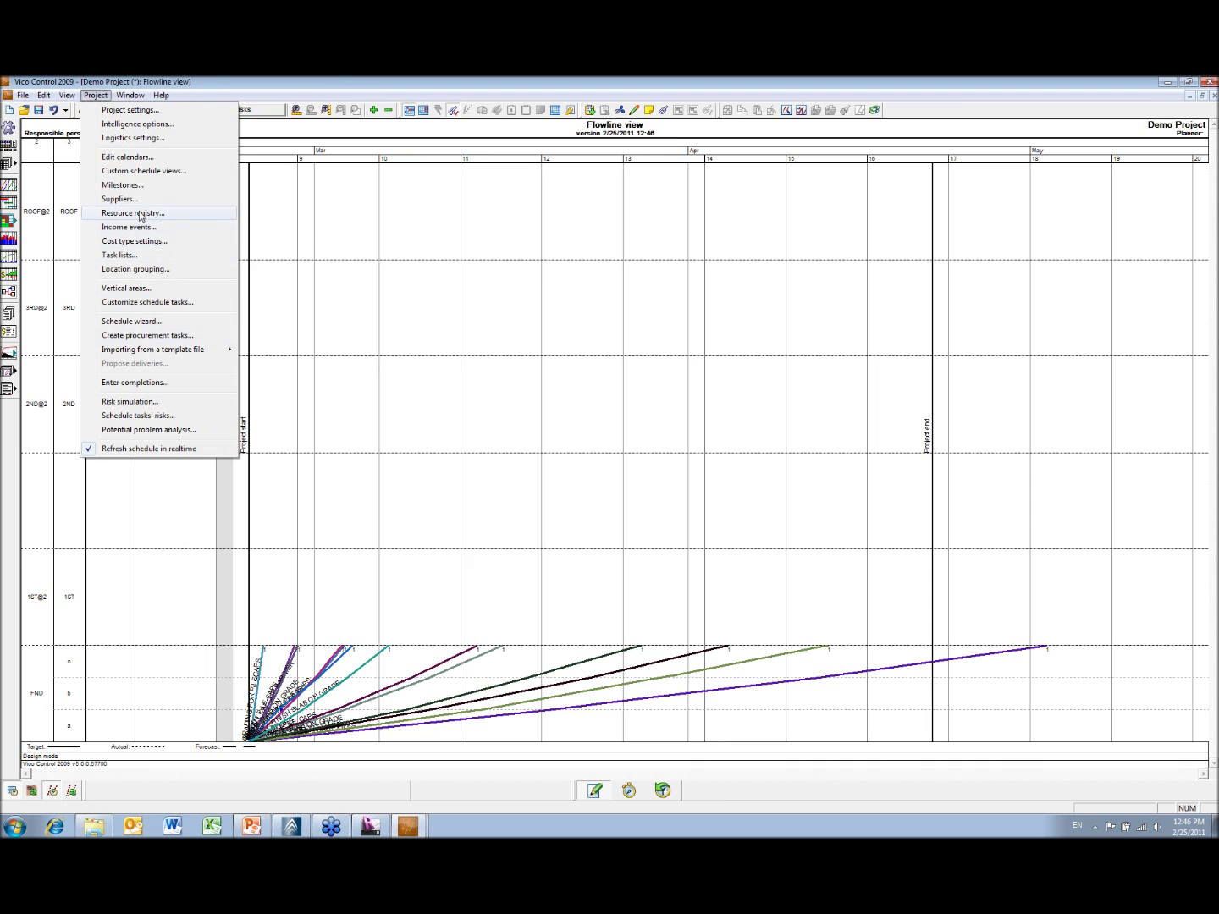
# - Generate the five labour resources, Concrete Pourer to Piling Labor (1606 man hours), from model quantities
pyautogui.click(141, 215)
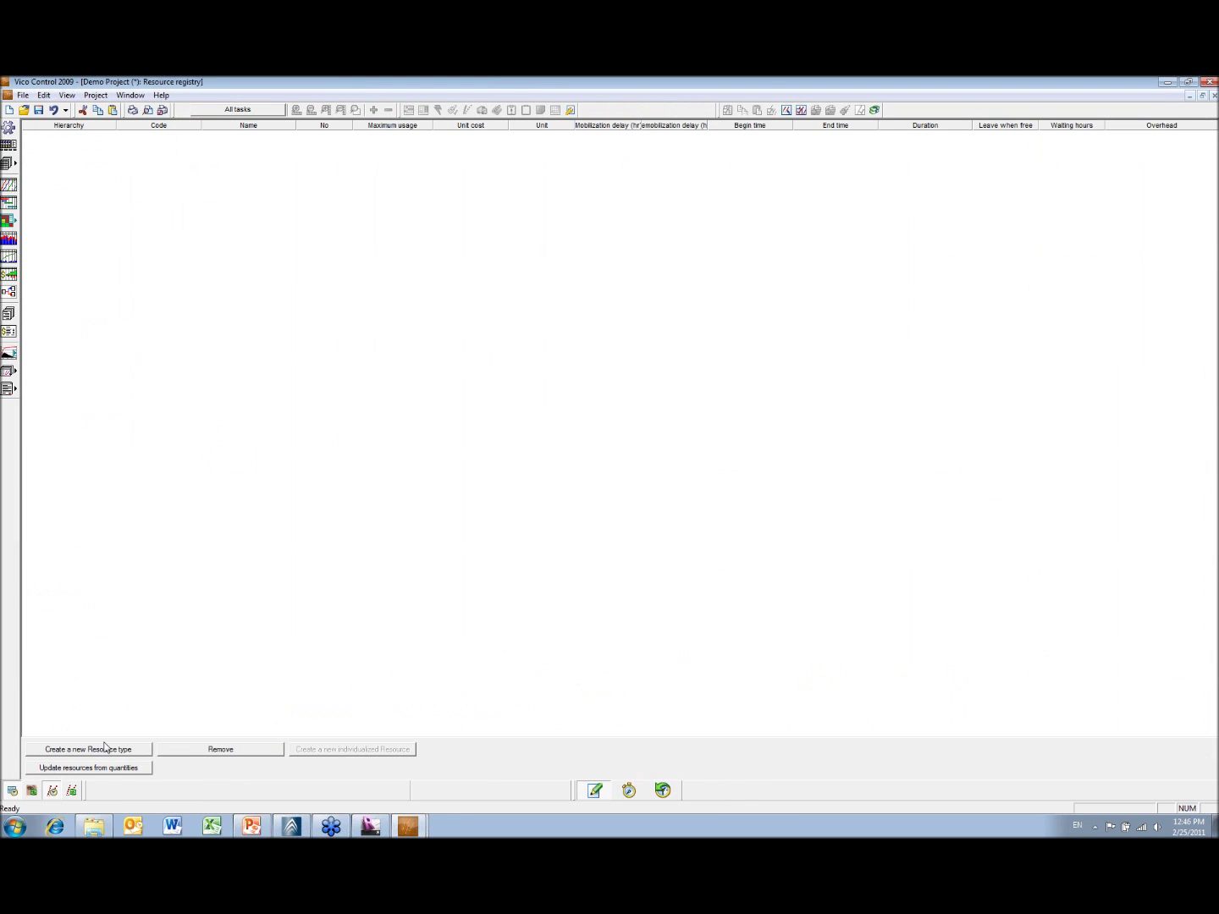
pyautogui.click(103, 768)
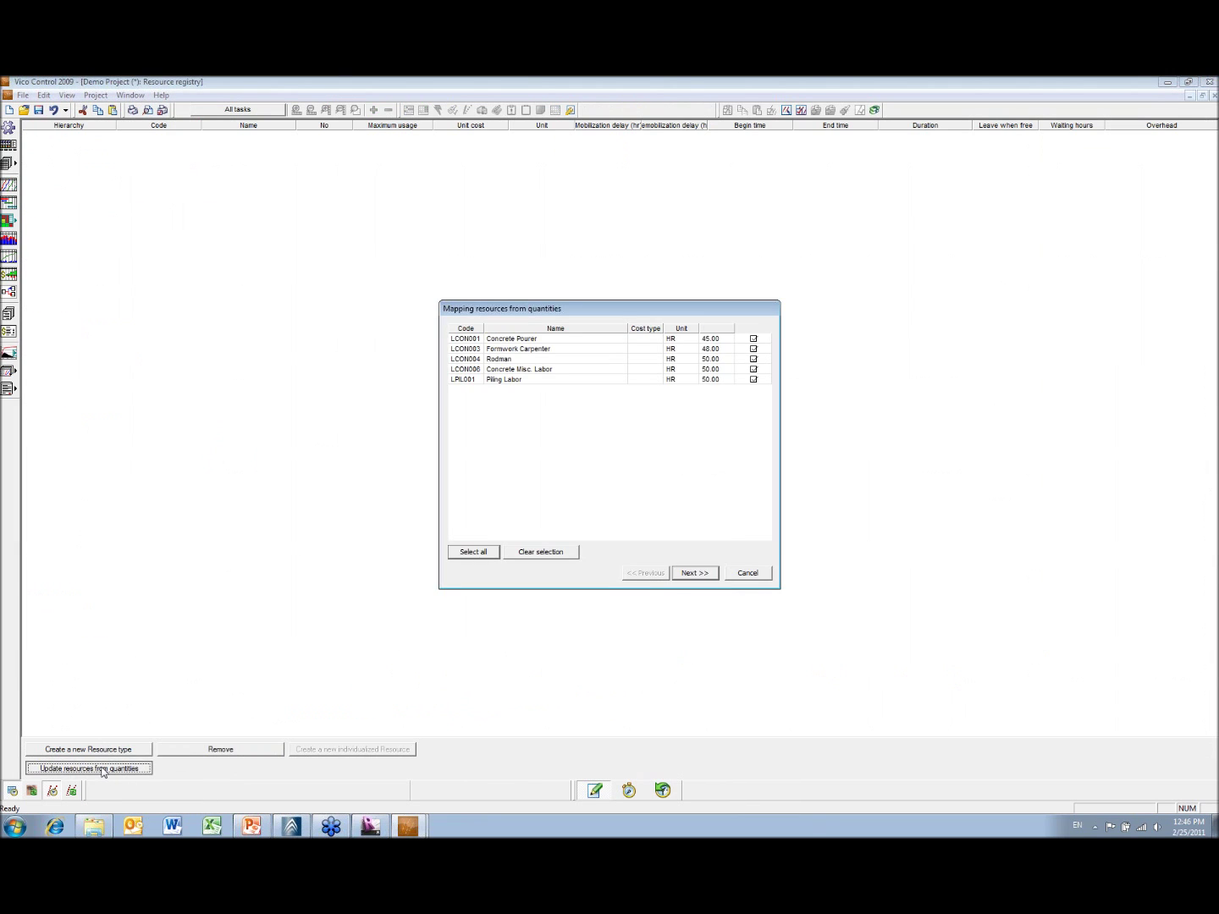
pyautogui.click(694, 573)
pyautogui.click(695, 573)
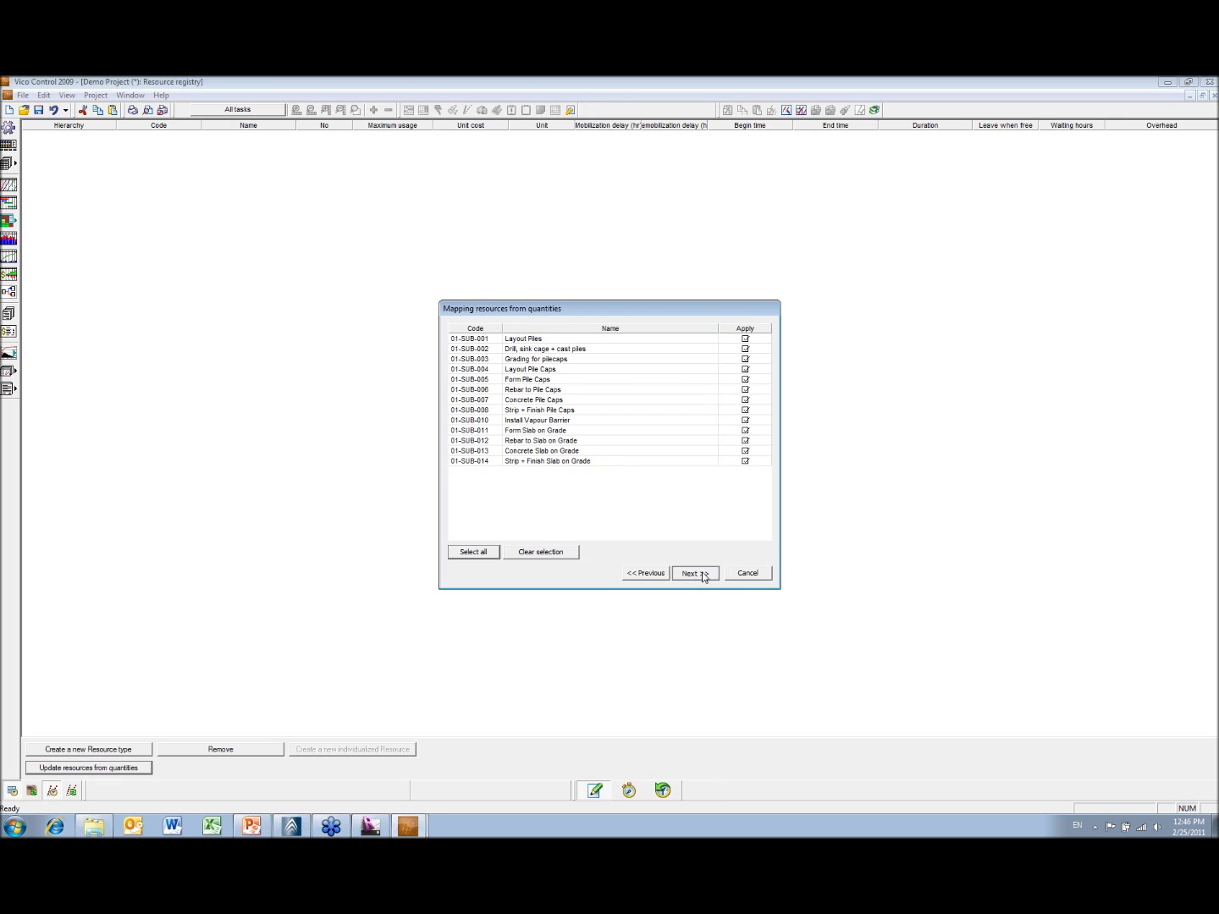
pyautogui.click(696, 573)
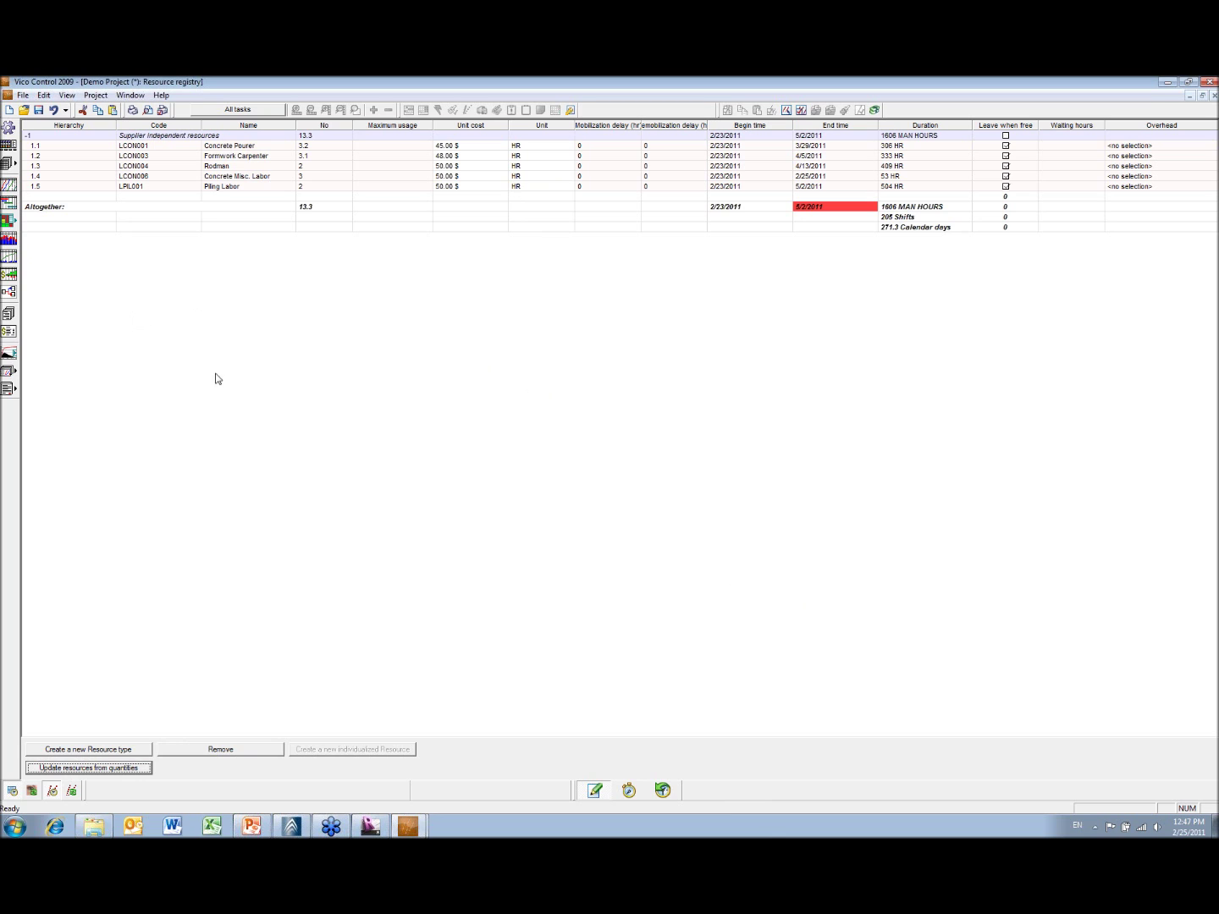
pyautogui.click(9, 207)
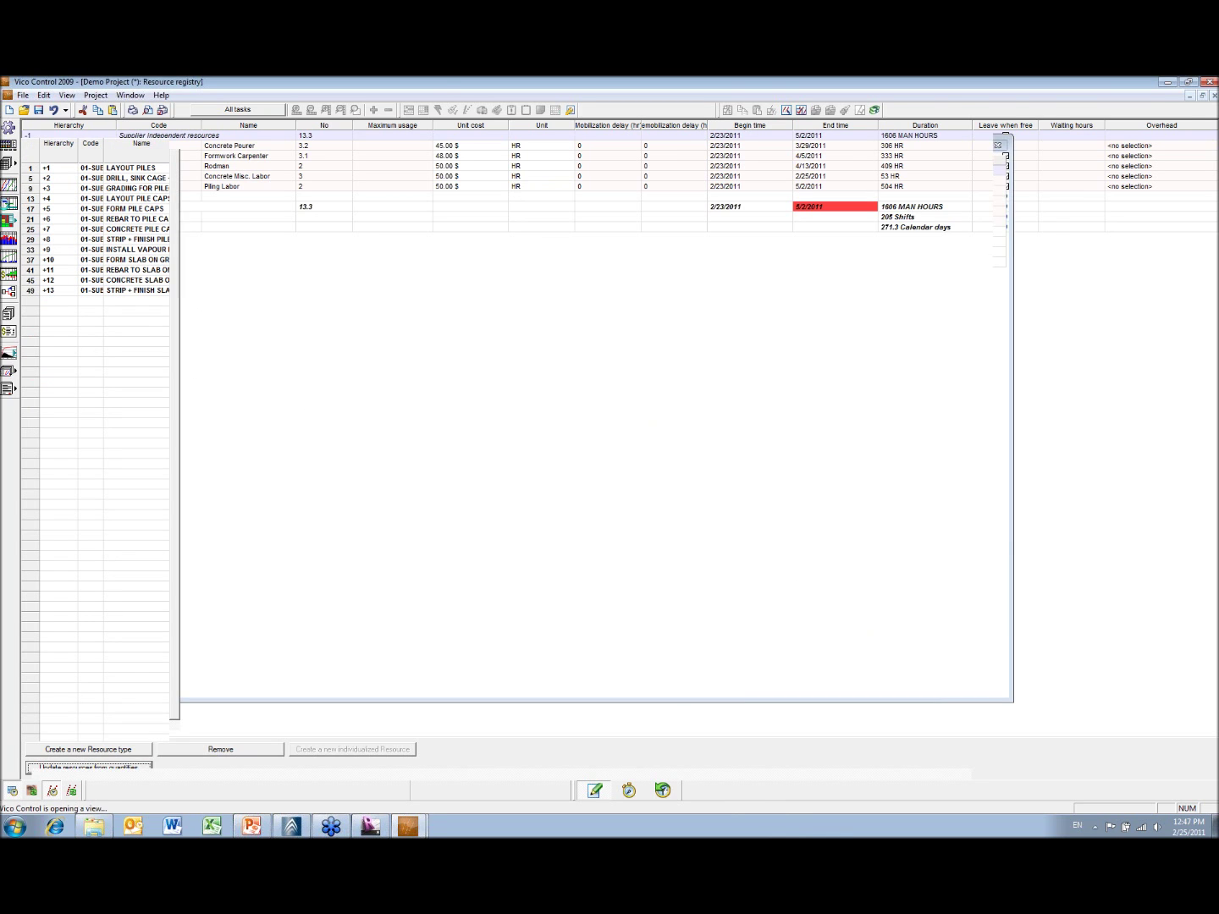
# - Expand Layout Pile Caps, Form Pile Caps and Rebar to Pile Caps into FND a, b, c subtasks
pyautogui.click(48, 199)
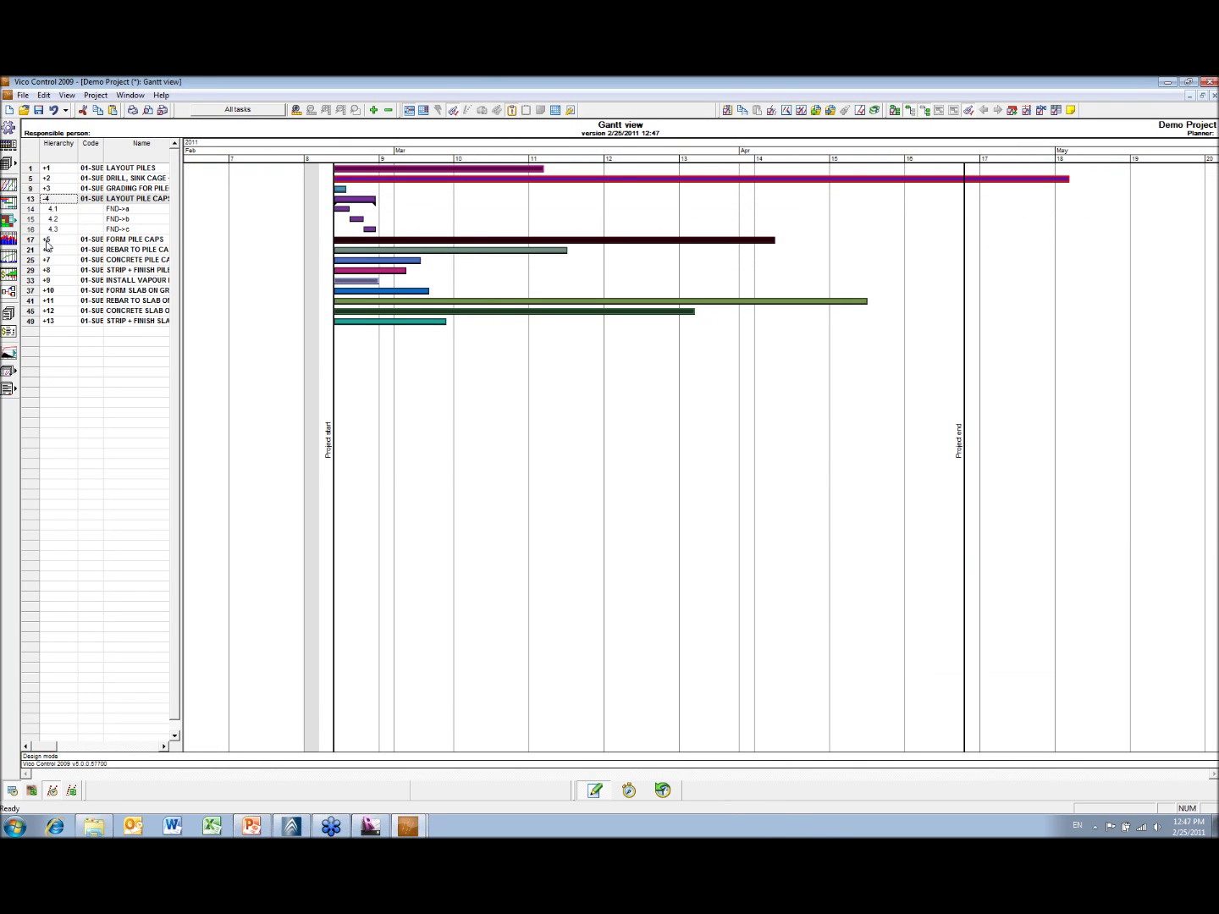
pyautogui.click(47, 239)
pyautogui.click(47, 279)
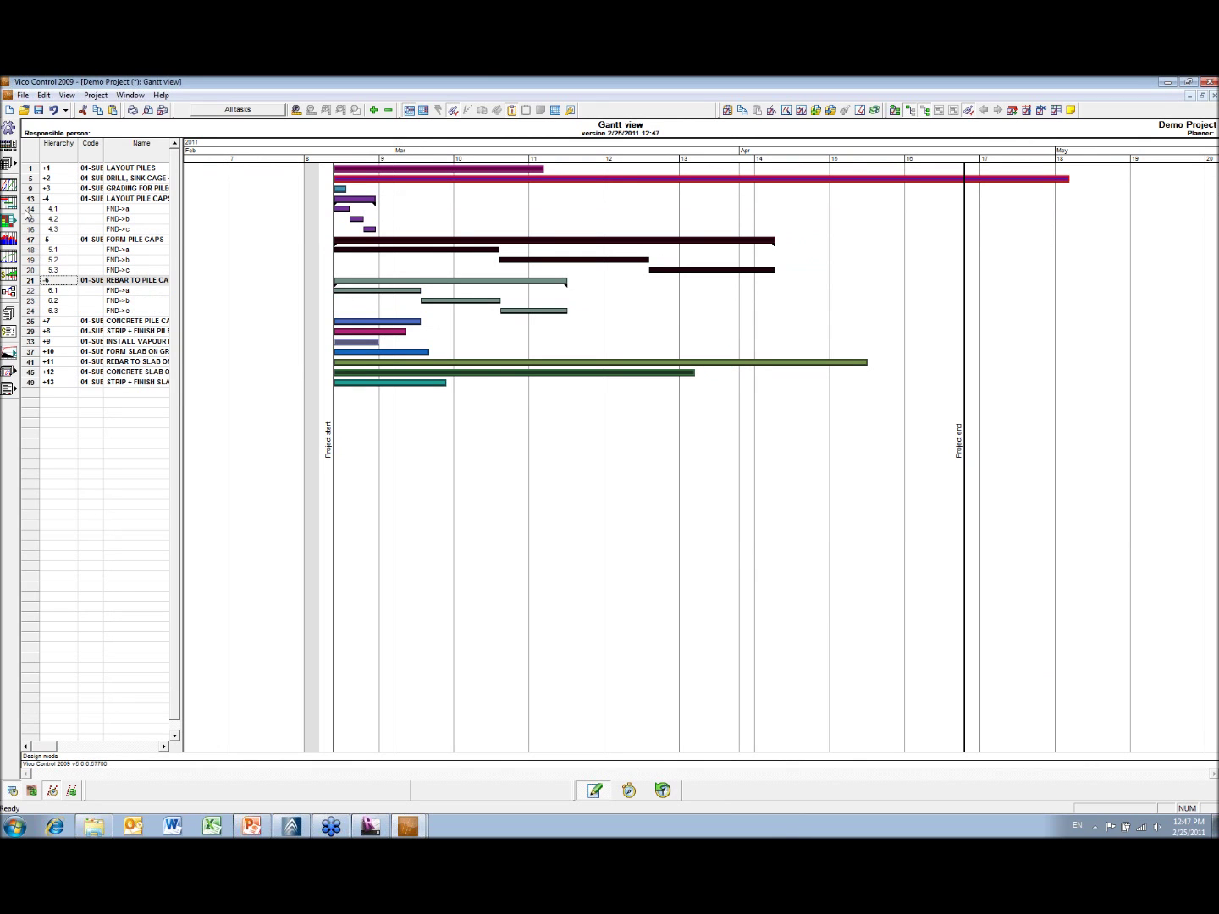
# - Link all 13 tasks with dependencies in Network view, then expand Concrete Pile Caps in the Gantt
pyautogui.click(8, 294)
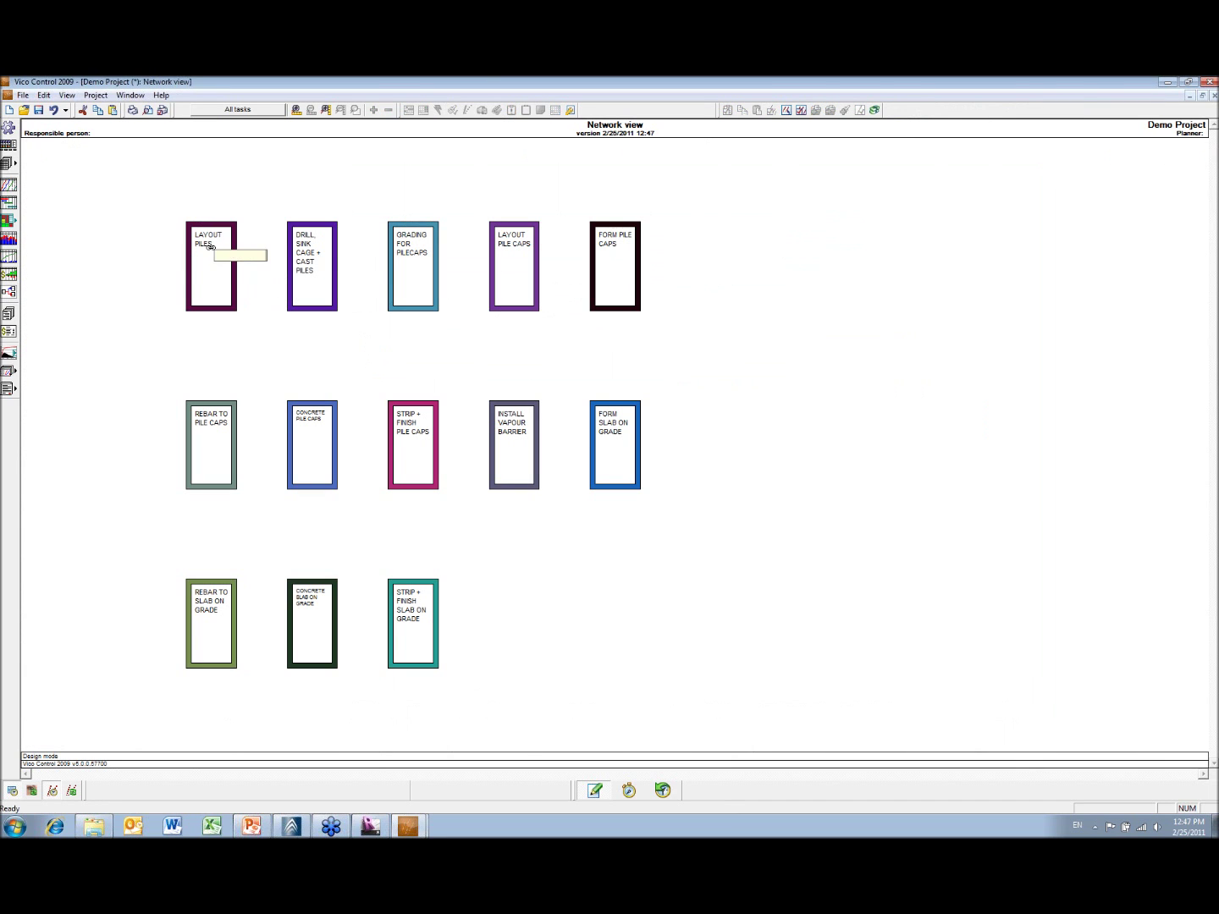
pyautogui.moveTo(207, 245); pyautogui.dragTo(217, 443)
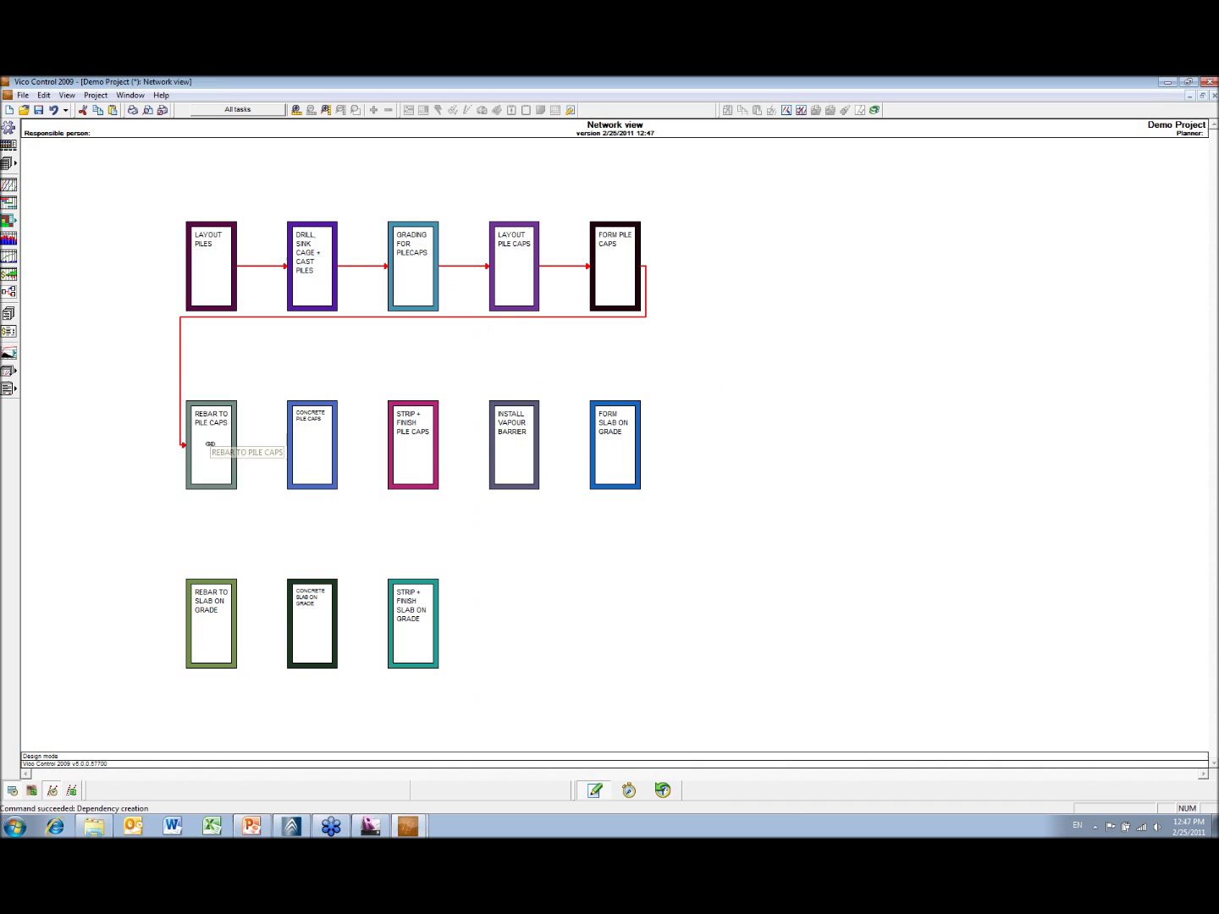
pyautogui.moveTo(326, 438); pyautogui.dragTo(425, 625)
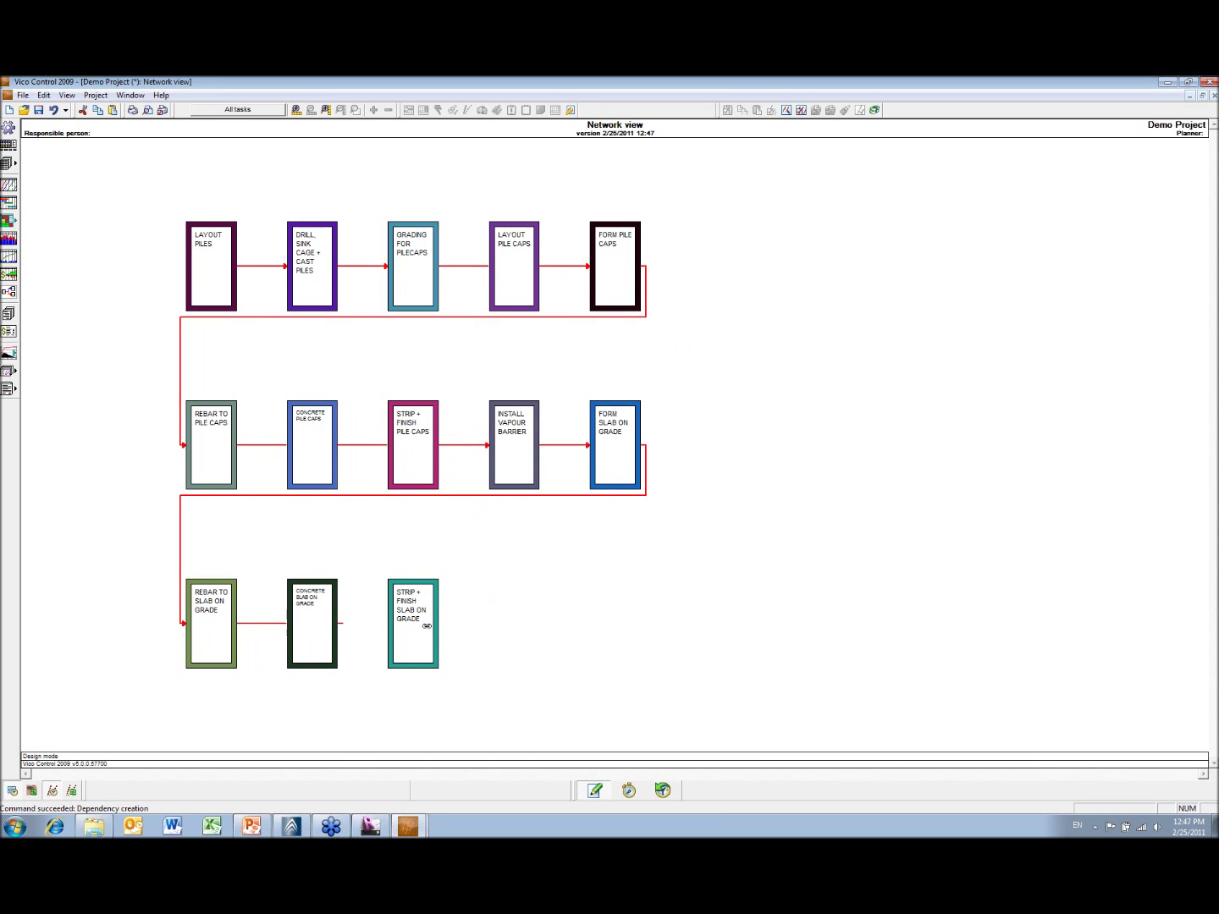
pyautogui.click(8, 204)
pyautogui.click(46, 322)
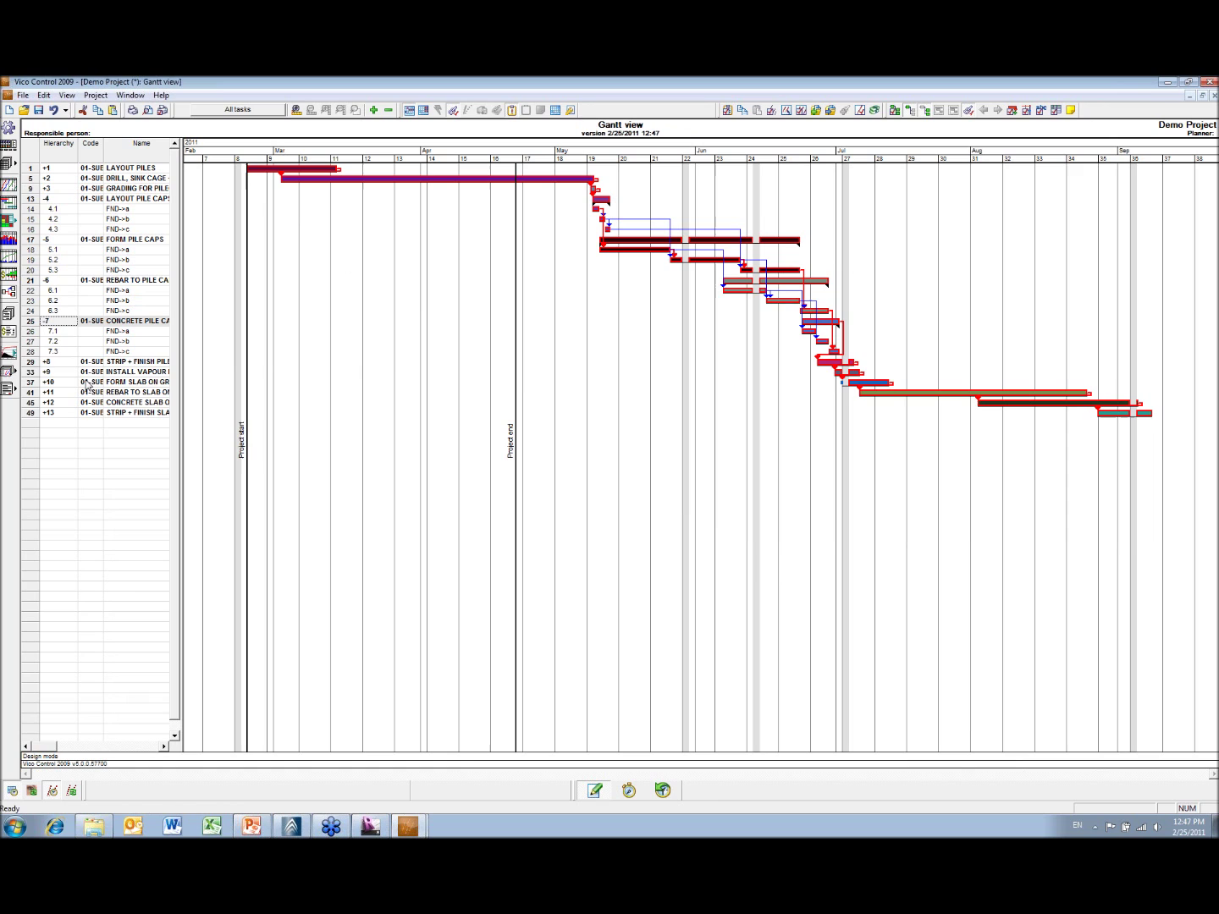
# - Expand Strip + Finish Pile Caps, Install Vapour Barrier and Form Slab on Grade into FND a, b, c, then show flowlines
pyautogui.click(46, 362)
pyautogui.click(46, 403)
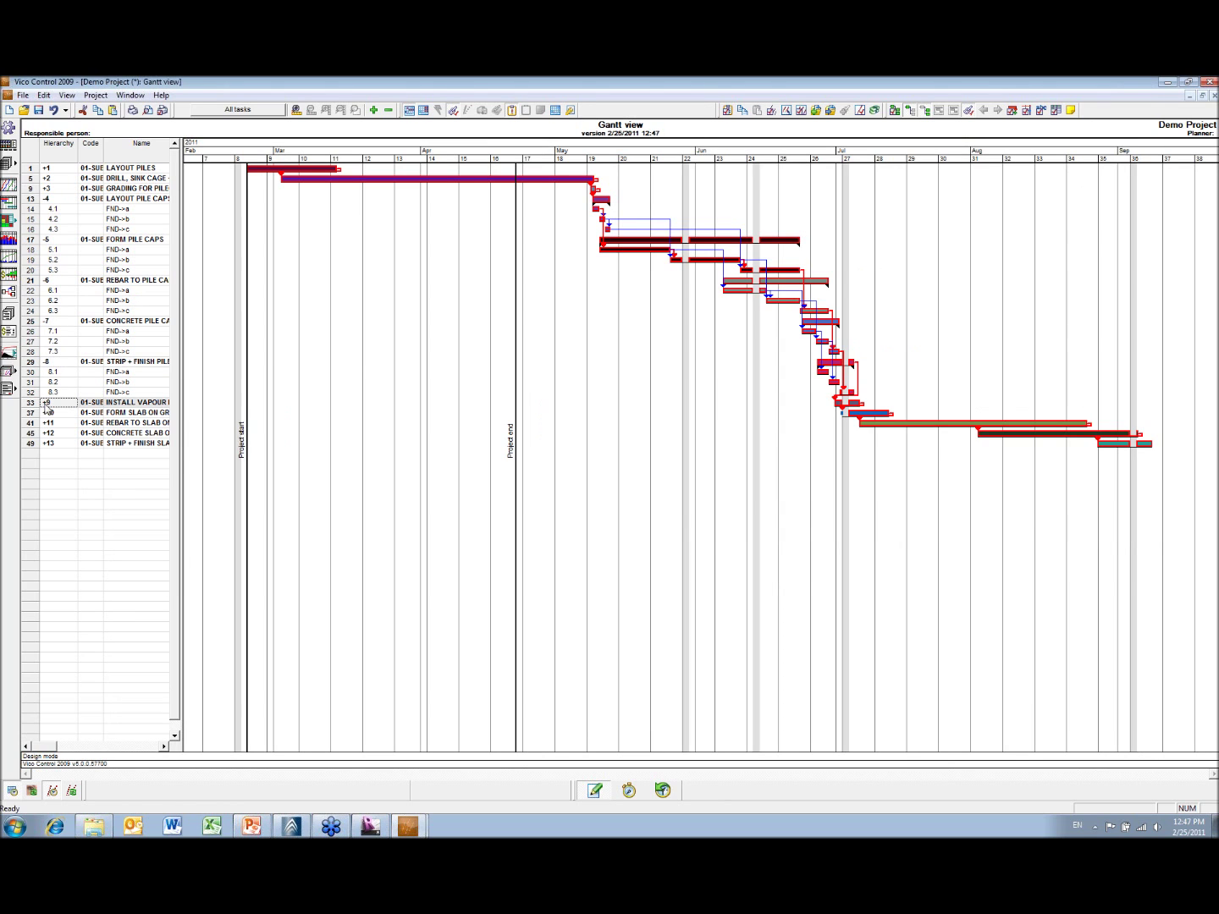
pyautogui.click(49, 443)
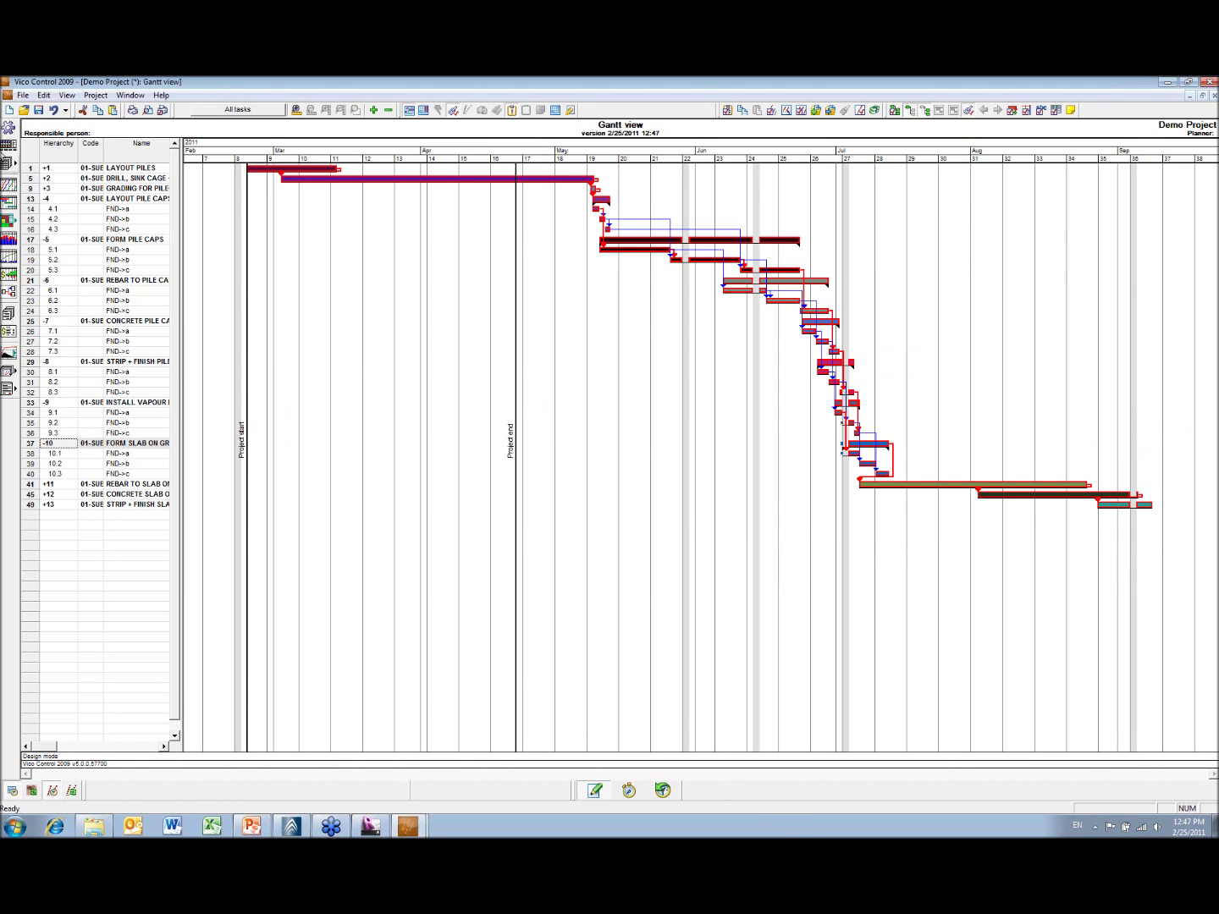
pyautogui.click(11, 188)
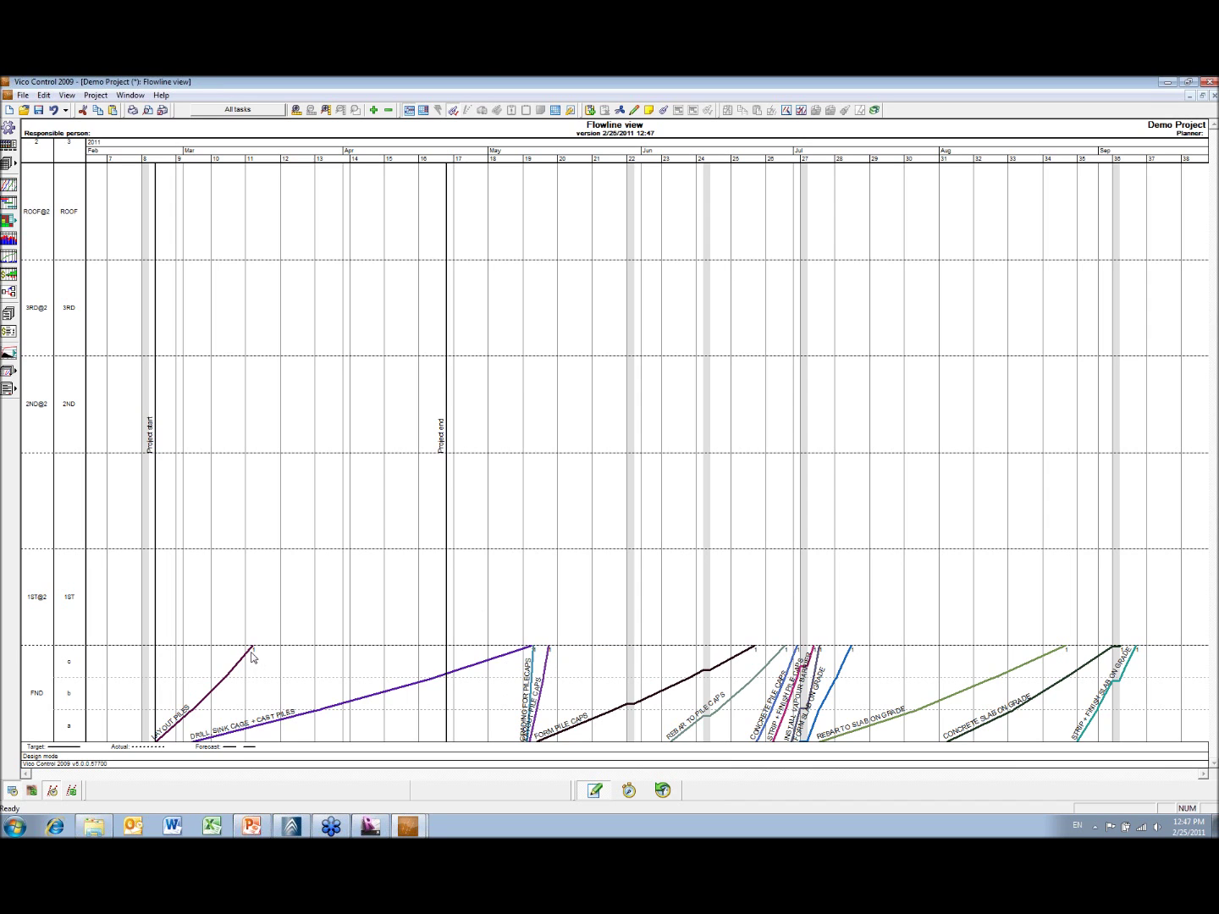
# - Shorten the Layout Piles, Drill, Sink Cage + Cast Piles and Form Pile Caps durations
pyautogui.moveTo(252, 647); pyautogui.dragTo(193, 651)
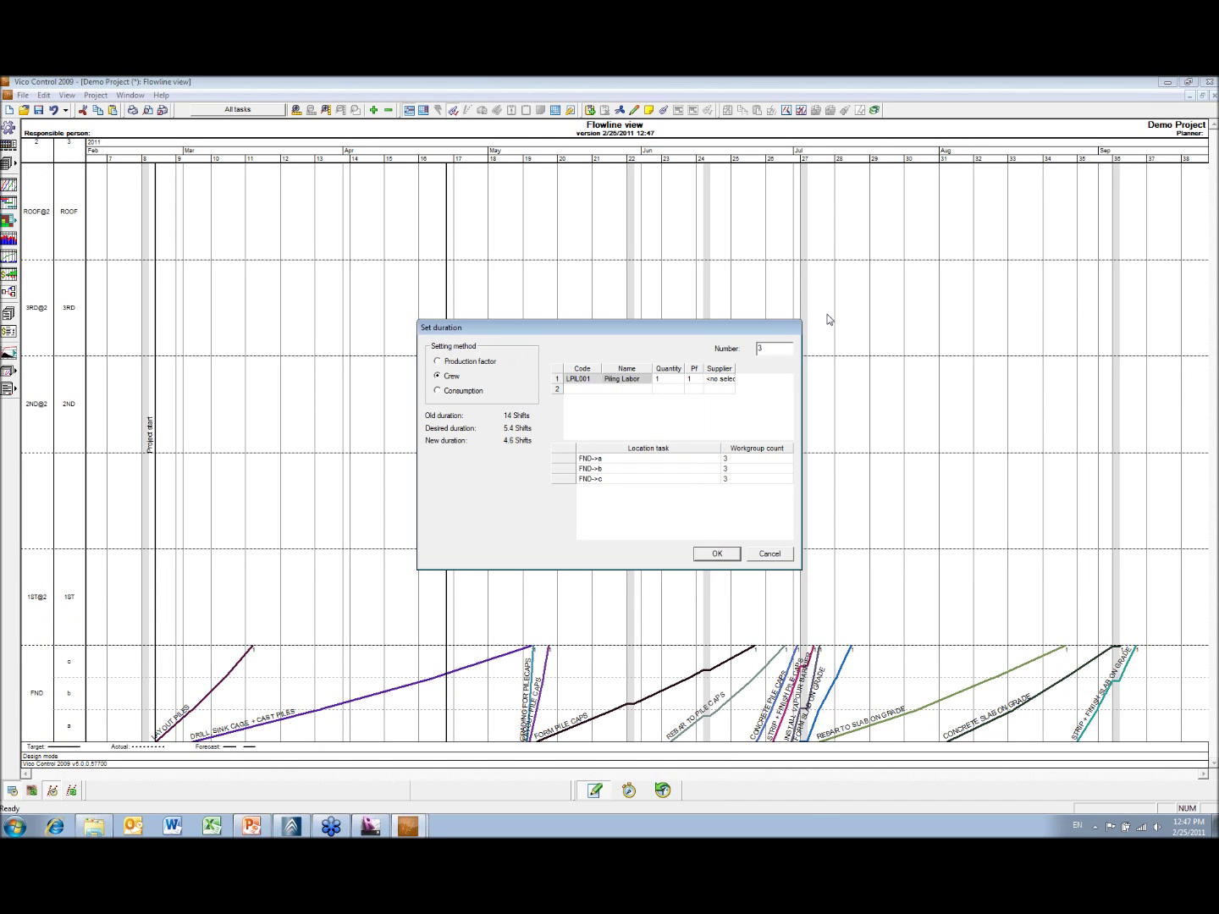
pyautogui.click(717, 554)
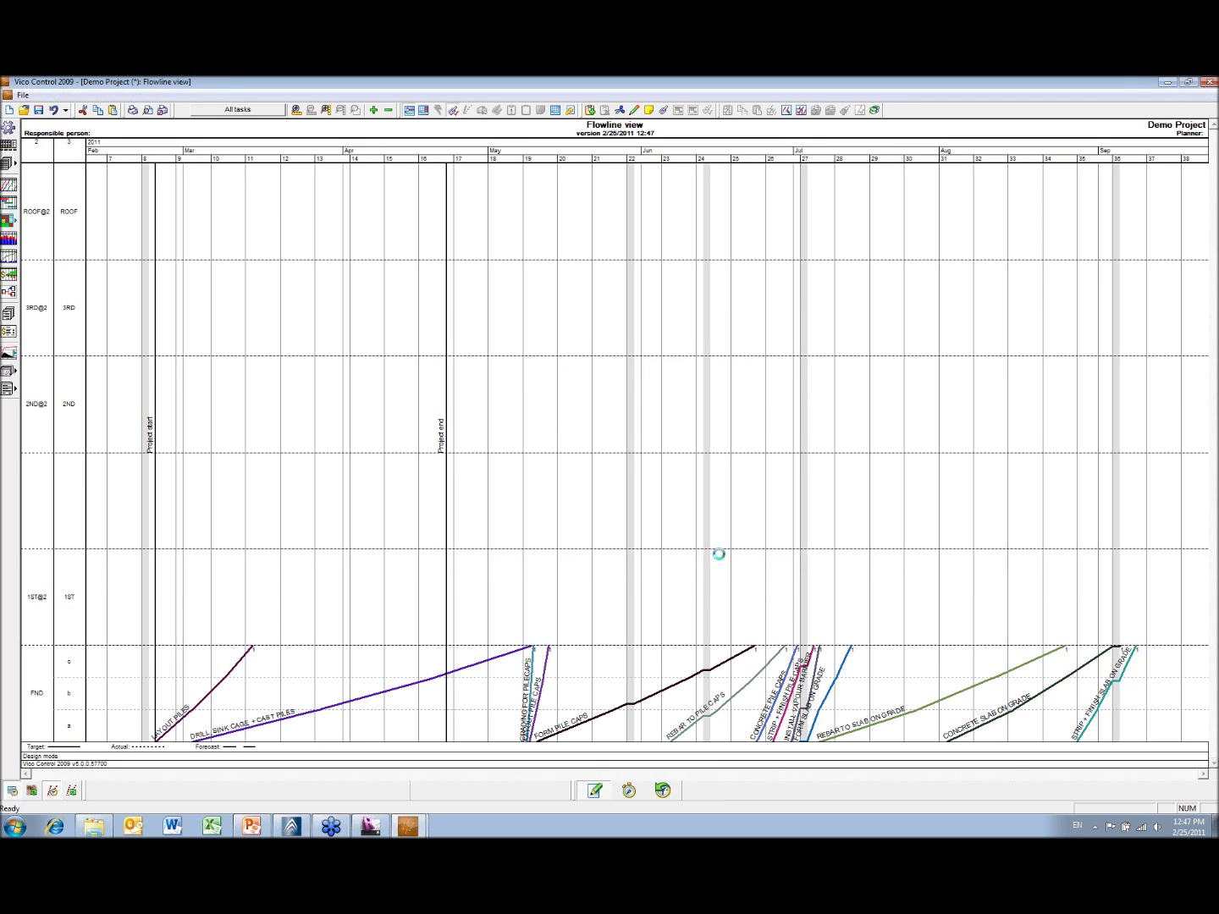
pyautogui.moveTo(521, 648); pyautogui.dragTo(228, 652)
pyautogui.click(738, 552)
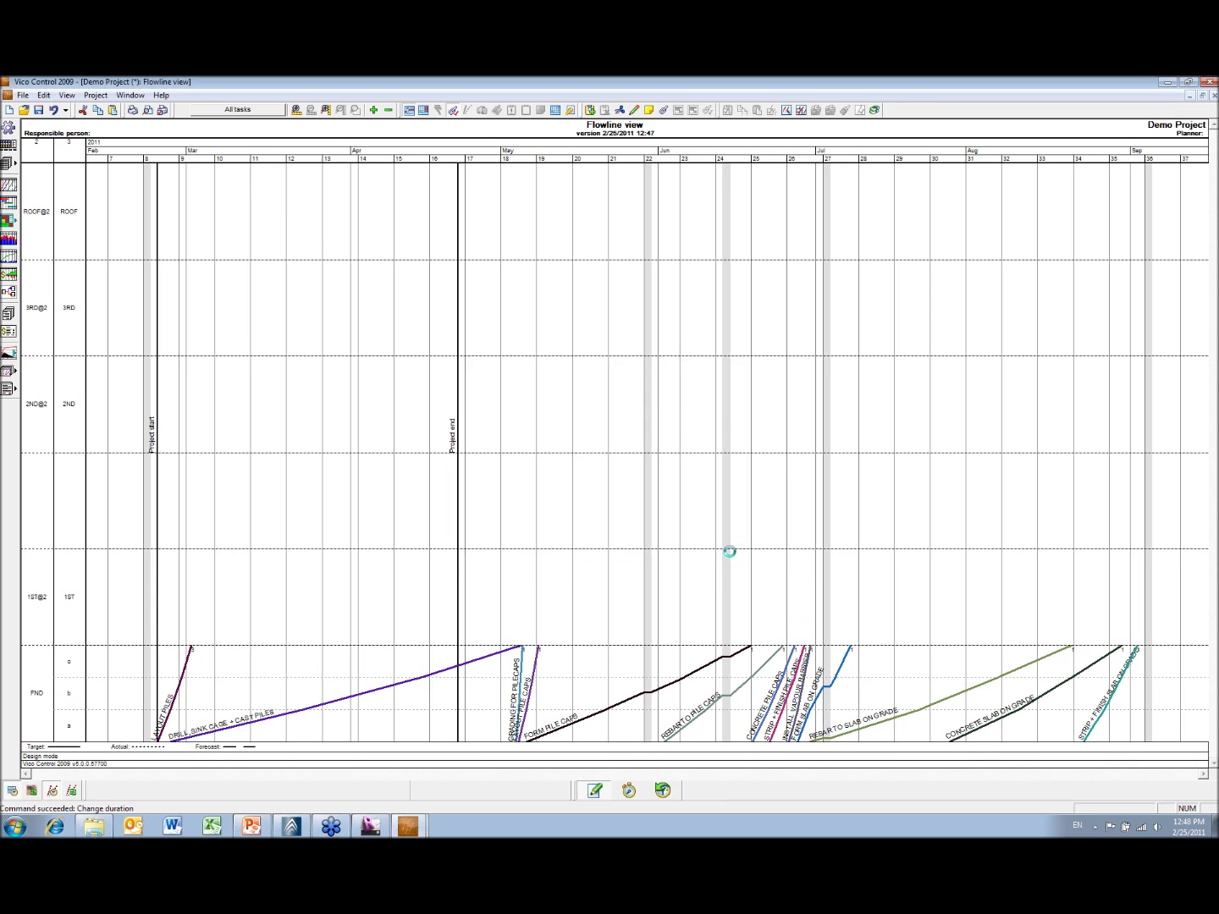
pyautogui.moveTo(565, 648); pyautogui.dragTo(336, 656)
pyautogui.click(715, 552)
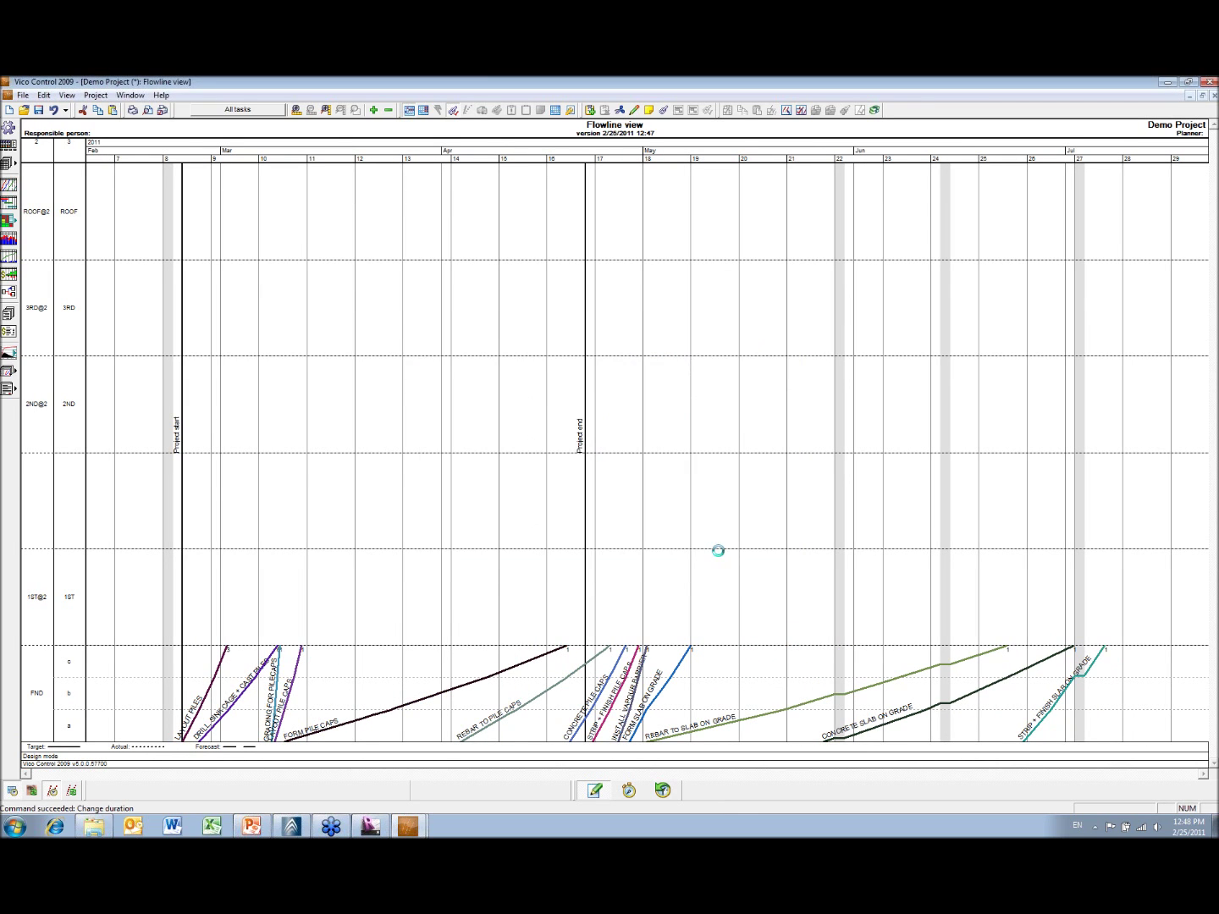
# - Shorten the Rebar to Pile Caps, Rebar to Slab on Grade and Concrete Slab on Grade durations
pyautogui.moveTo(521, 647); pyautogui.dragTo(413, 659)
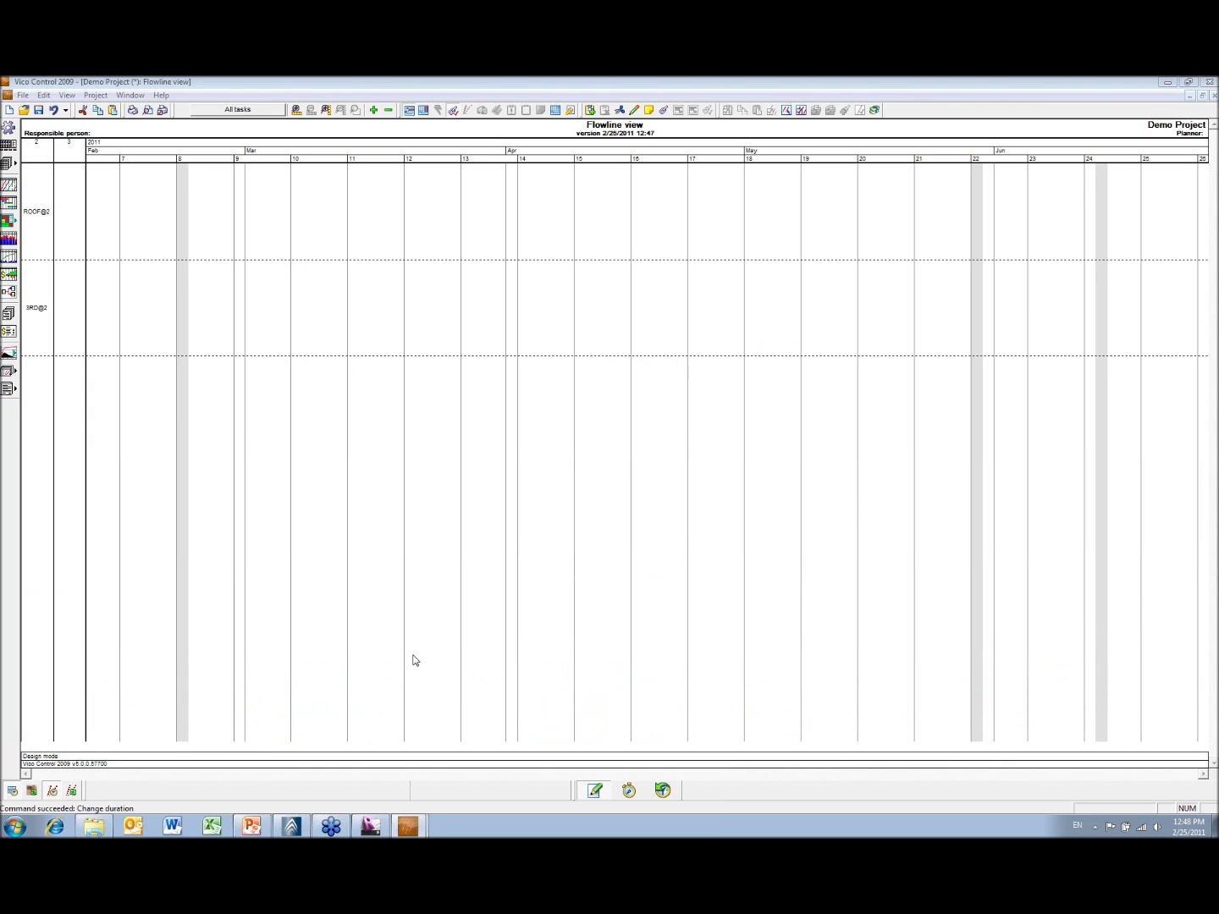
pyautogui.click(717, 554)
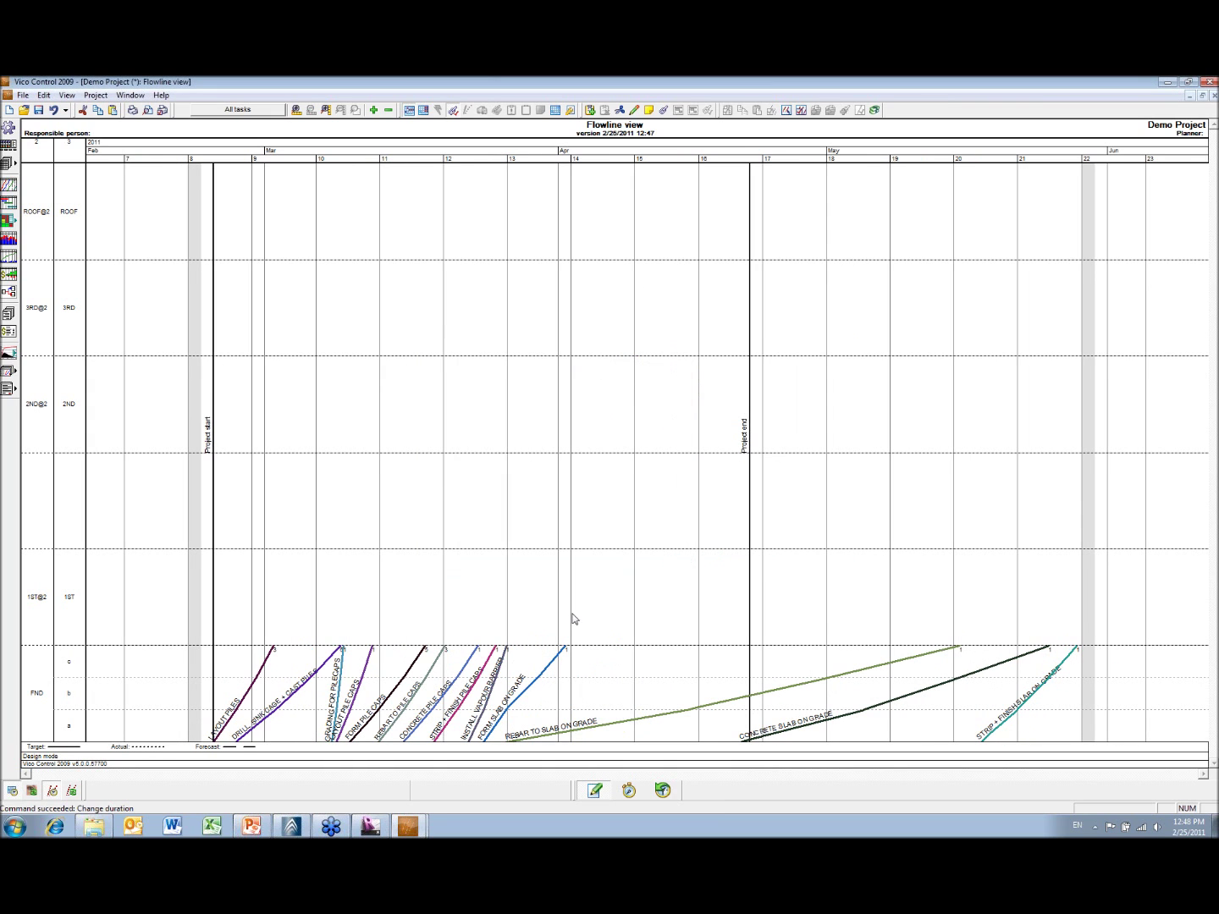
pyautogui.moveTo(958, 648); pyautogui.dragTo(591, 663)
pyautogui.click(716, 555)
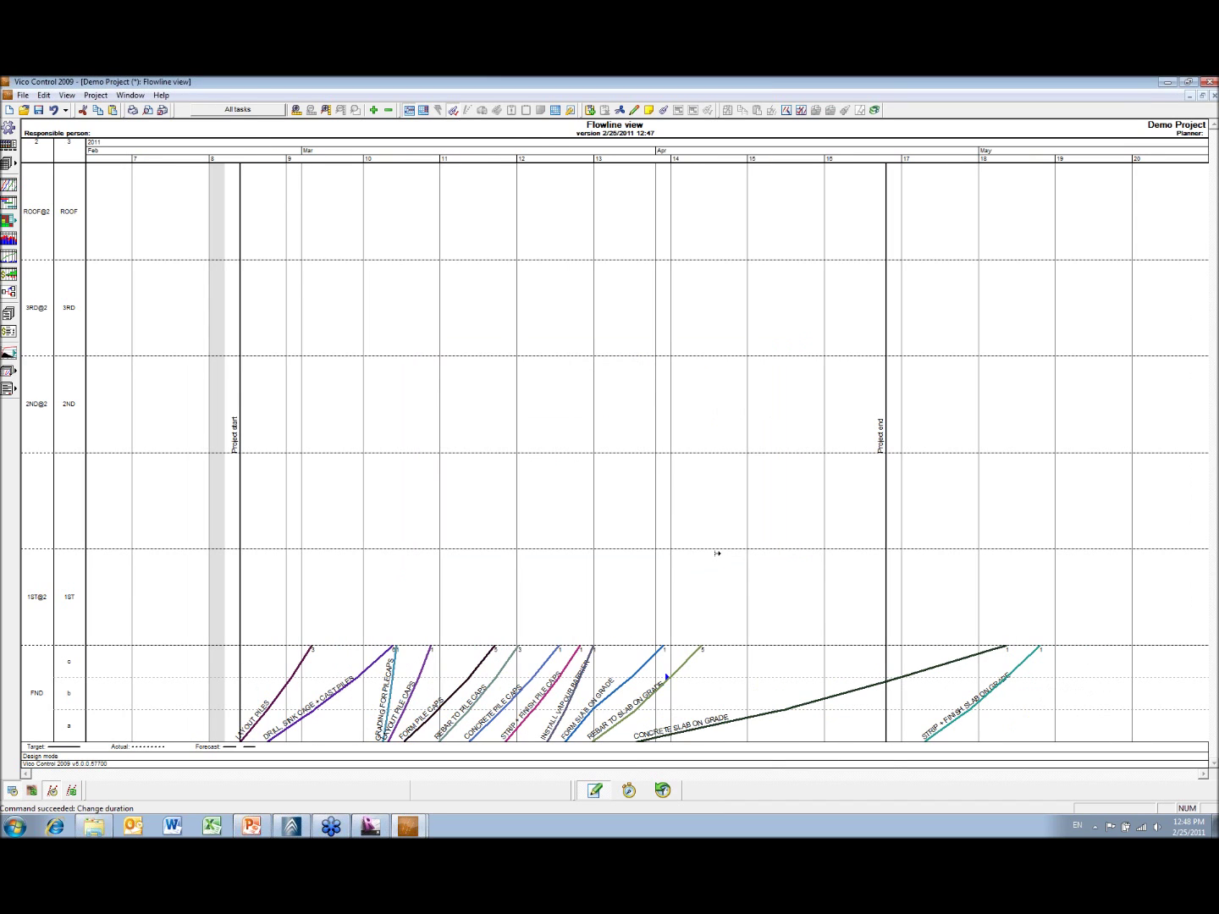
pyautogui.moveTo(1005, 647); pyautogui.dragTo(727, 660)
pyautogui.click(713, 552)
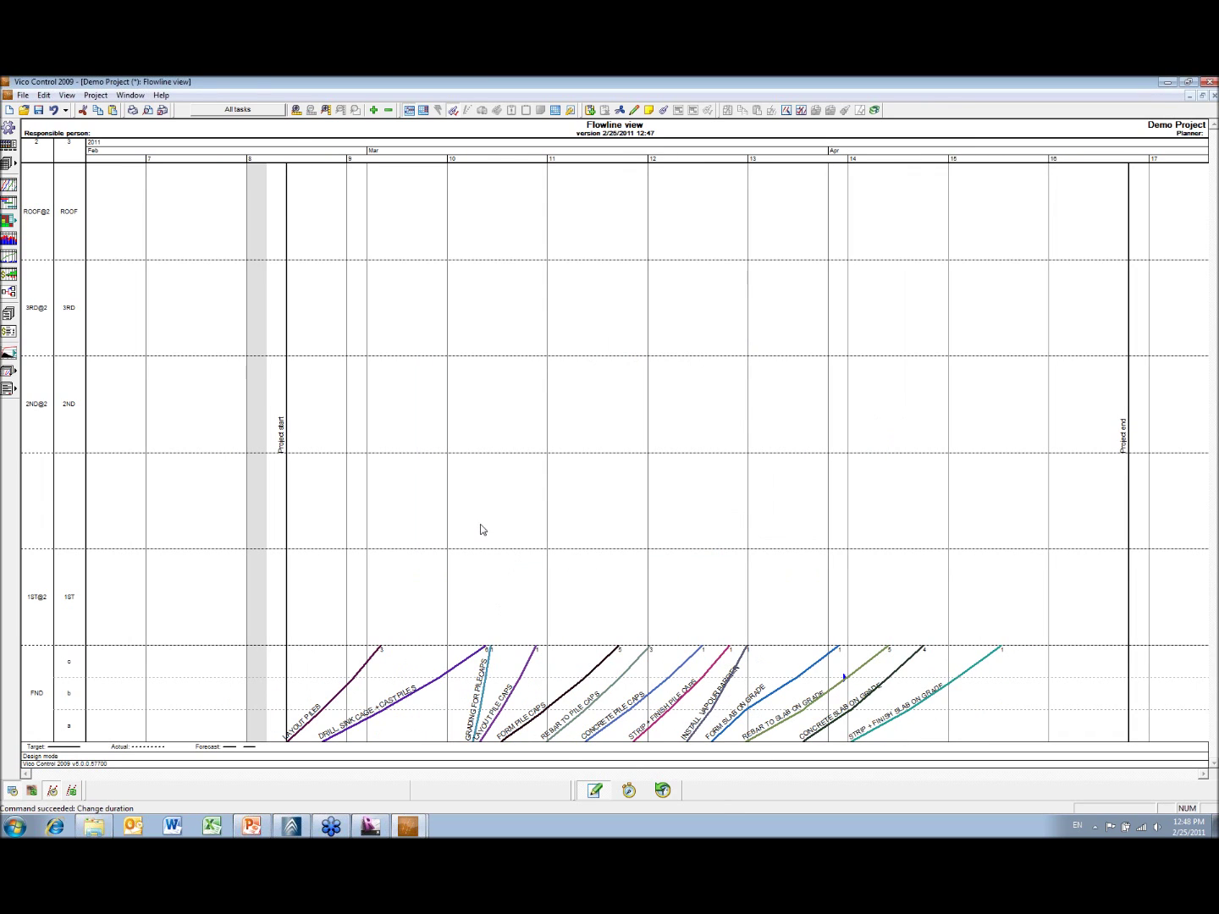
pyautogui.click(290, 827)
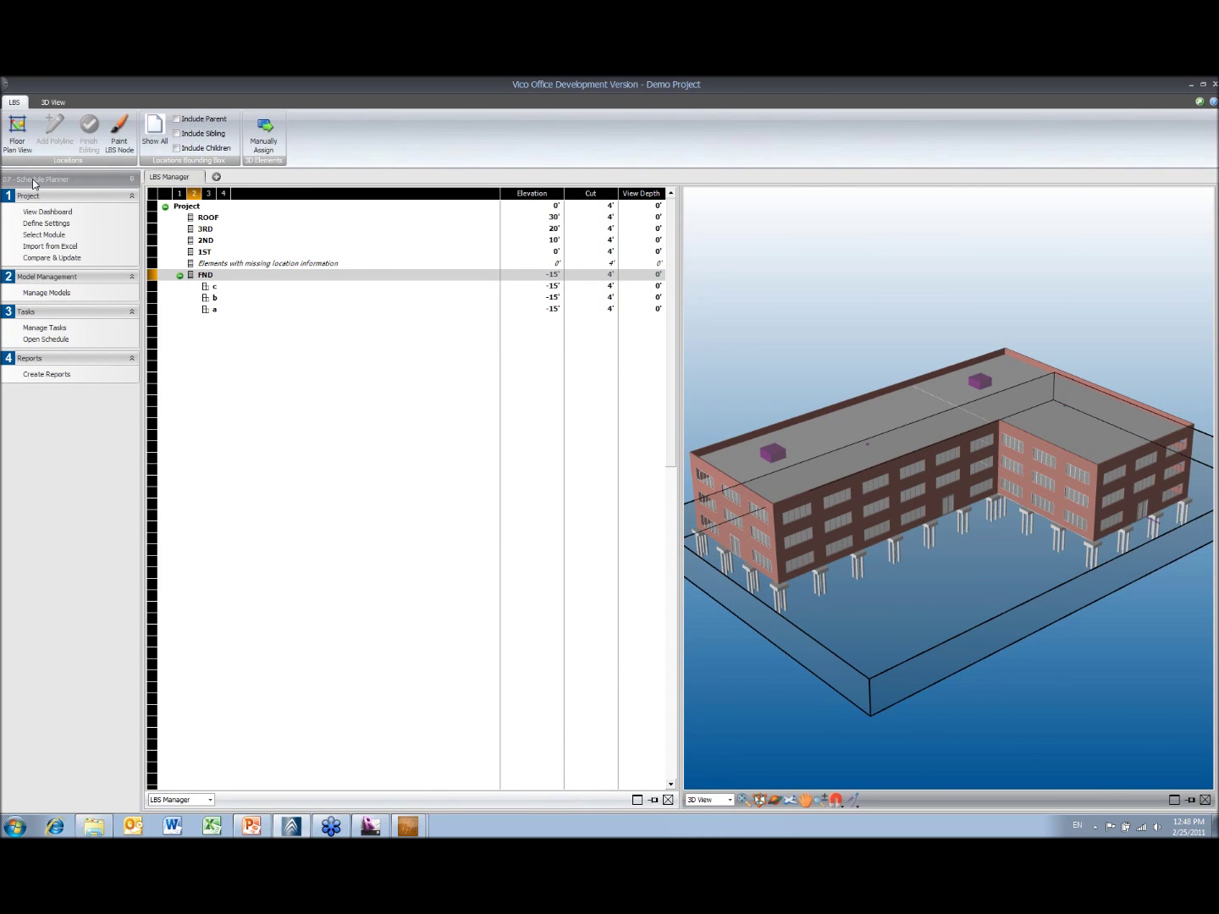
# - Switch to the 08 - 4D Manager module and show the five 4D task groups of group set test
pyautogui.click(33, 179)
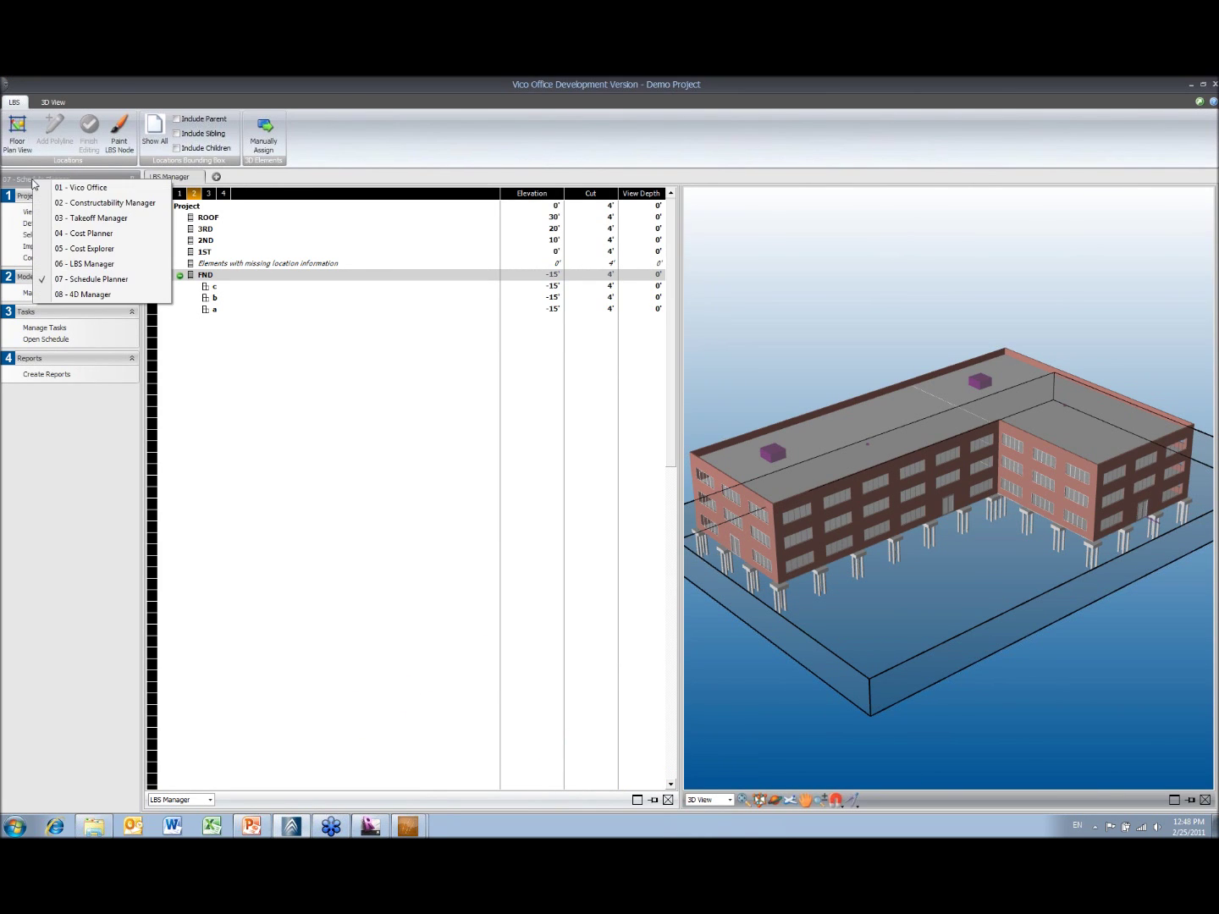
pyautogui.click(85, 295)
pyautogui.click(67, 328)
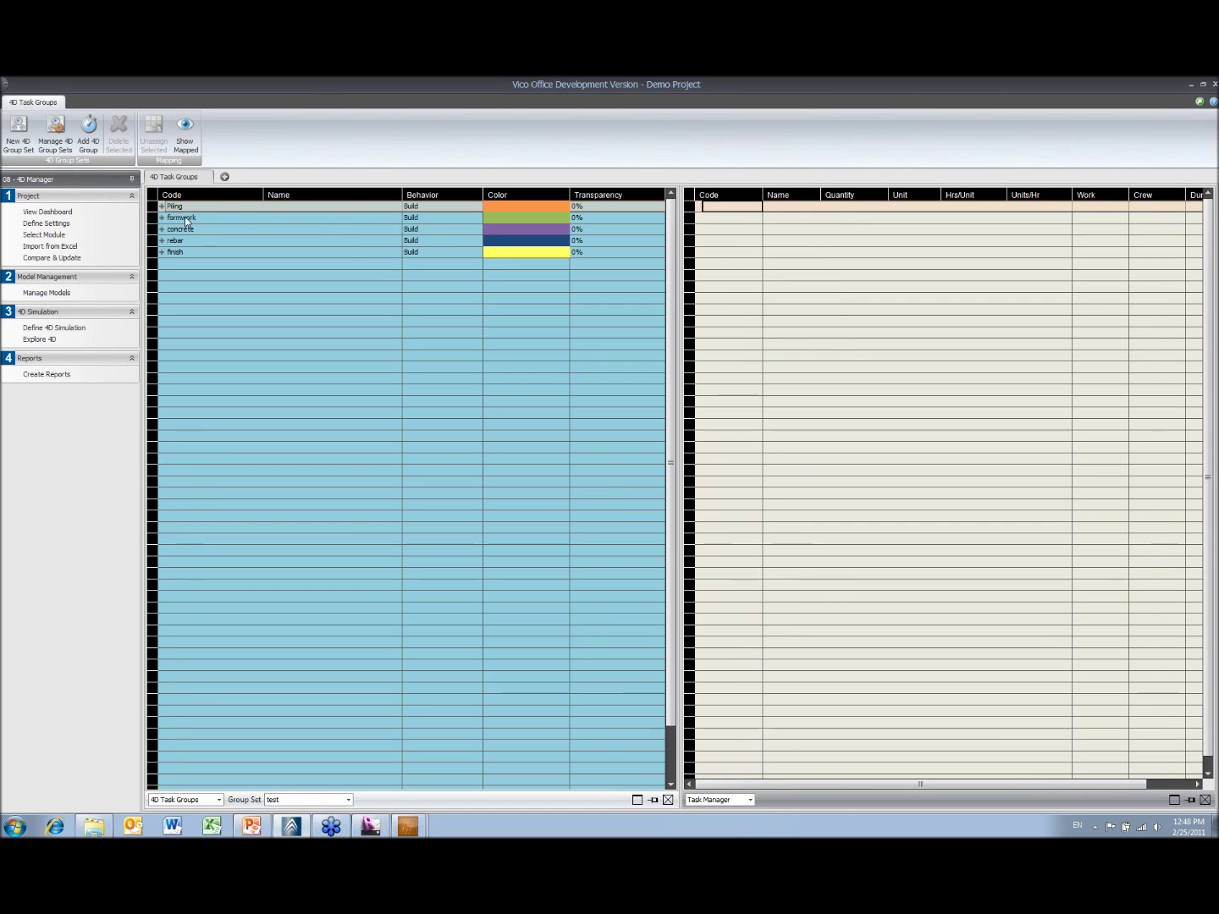
# - Expand the Piling, formwork, concrete, rebar and finish task groups to show their assigned tasks
pyautogui.click(163, 206)
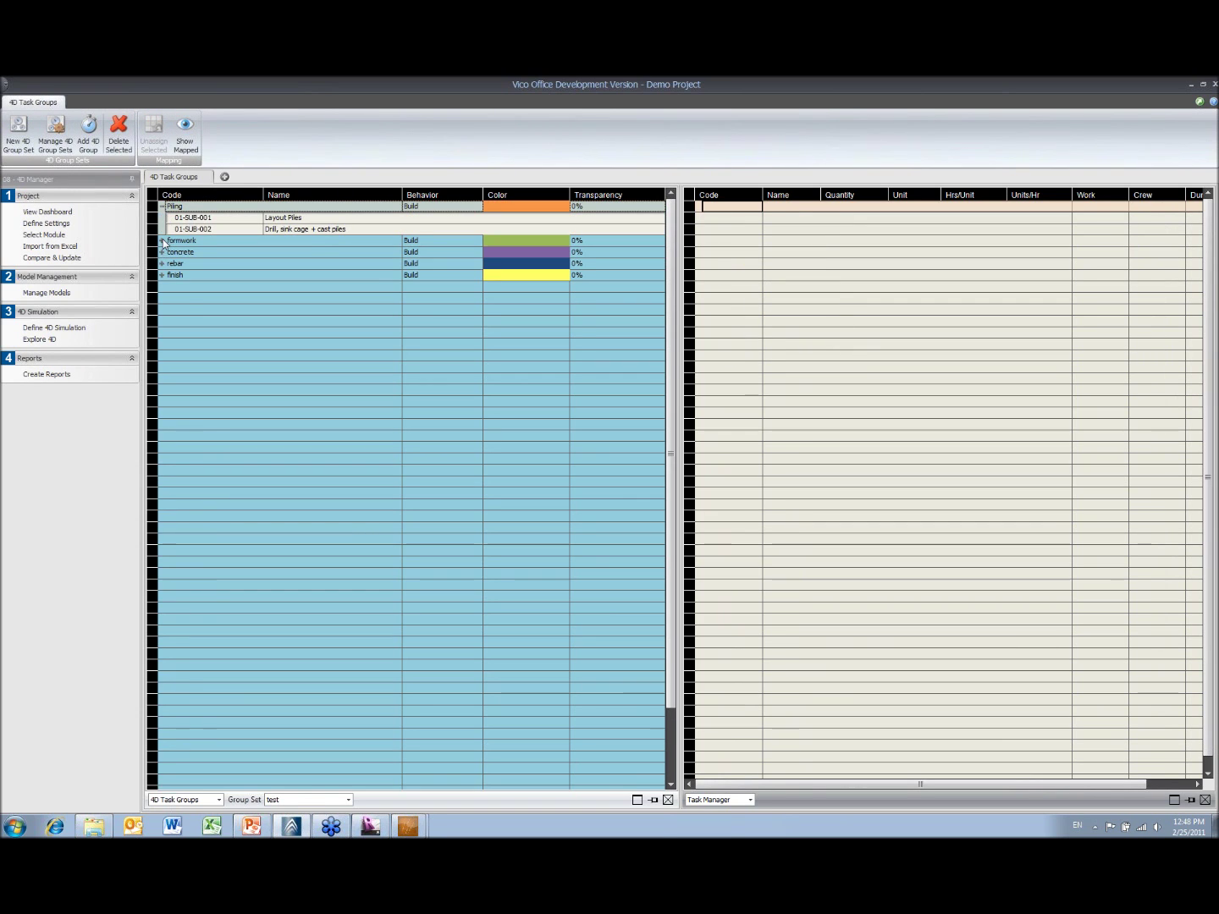
pyautogui.click(162, 240)
pyautogui.click(162, 309)
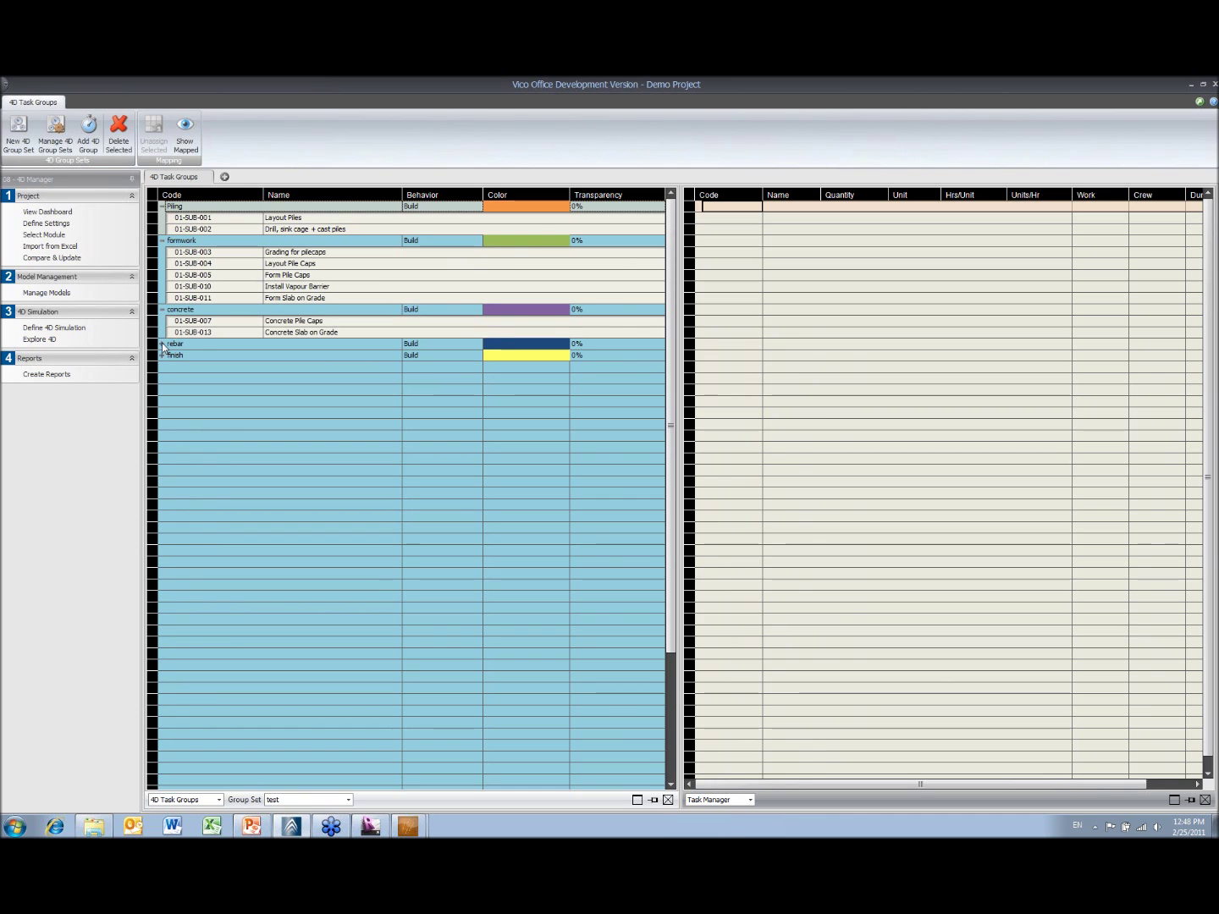
pyautogui.click(161, 343)
pyautogui.click(163, 376)
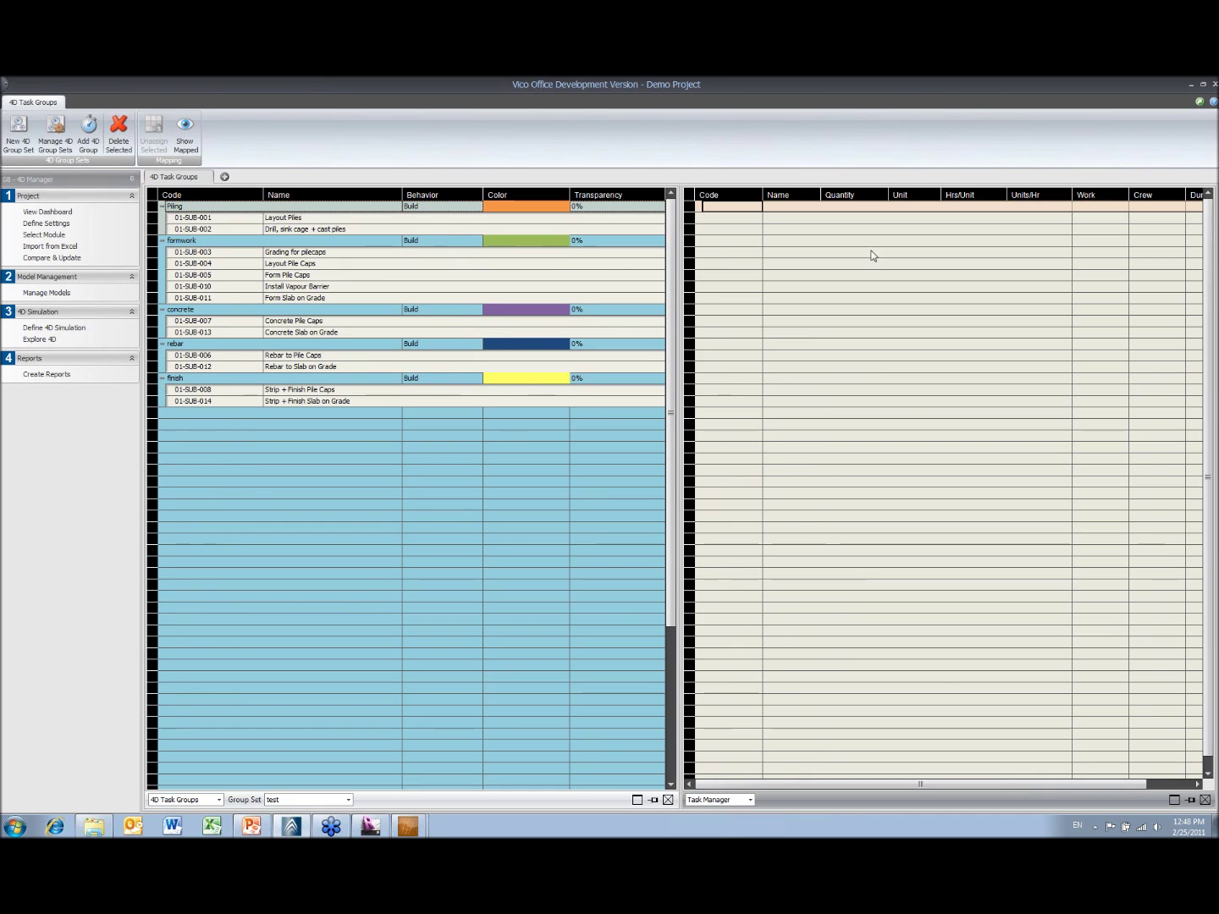
pyautogui.click(37, 340)
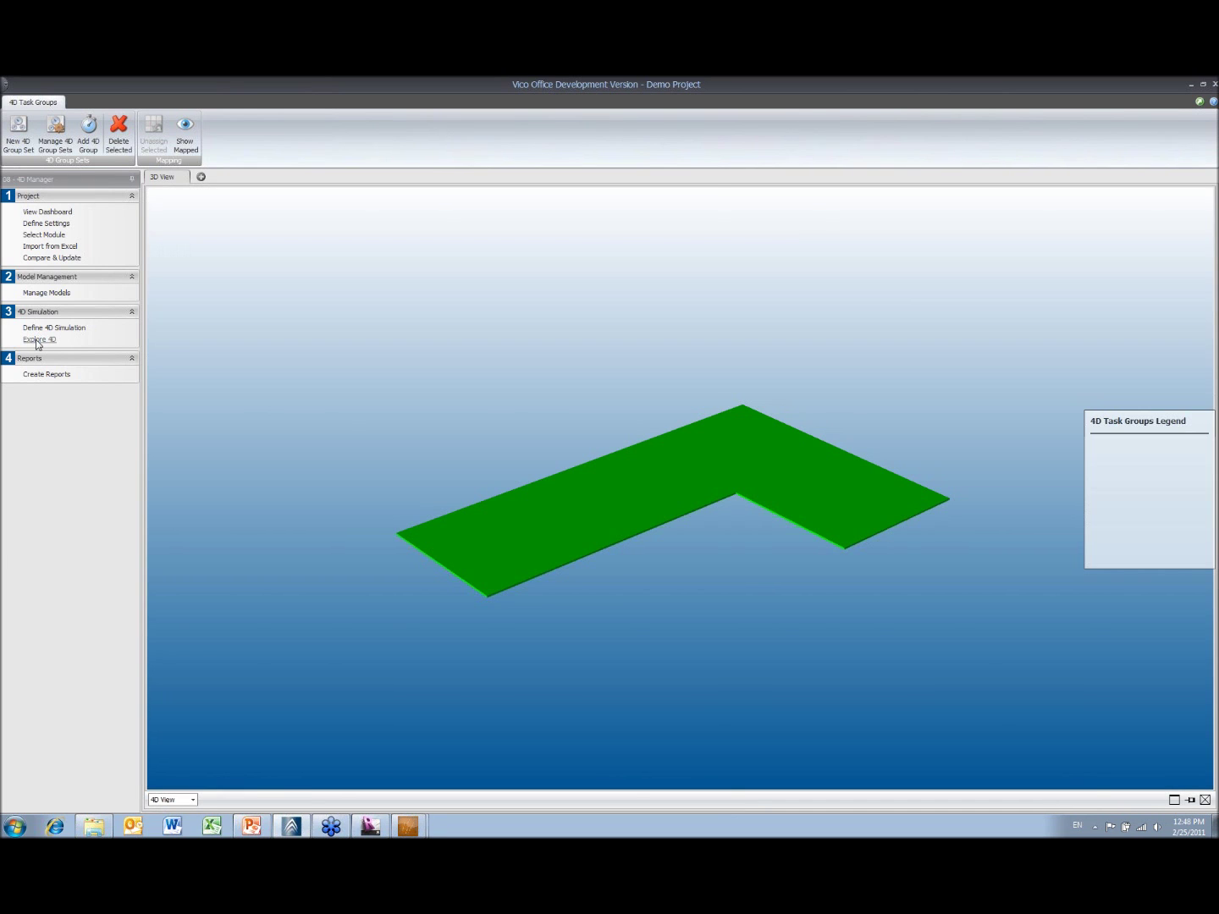
# - Load the Explore 4D view with its task-group legend and open Simulation Settings
pyautogui.click(37, 339)
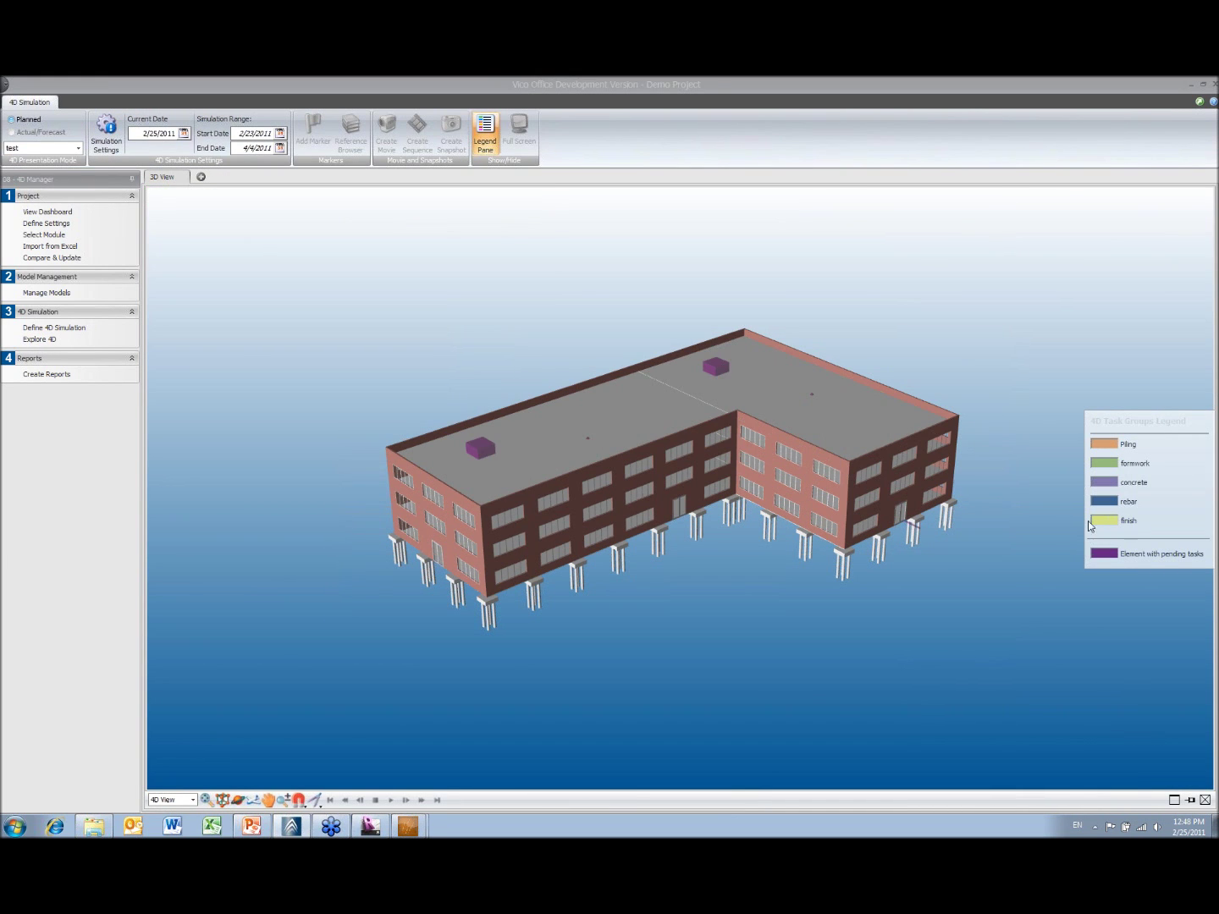
pyautogui.click(103, 148)
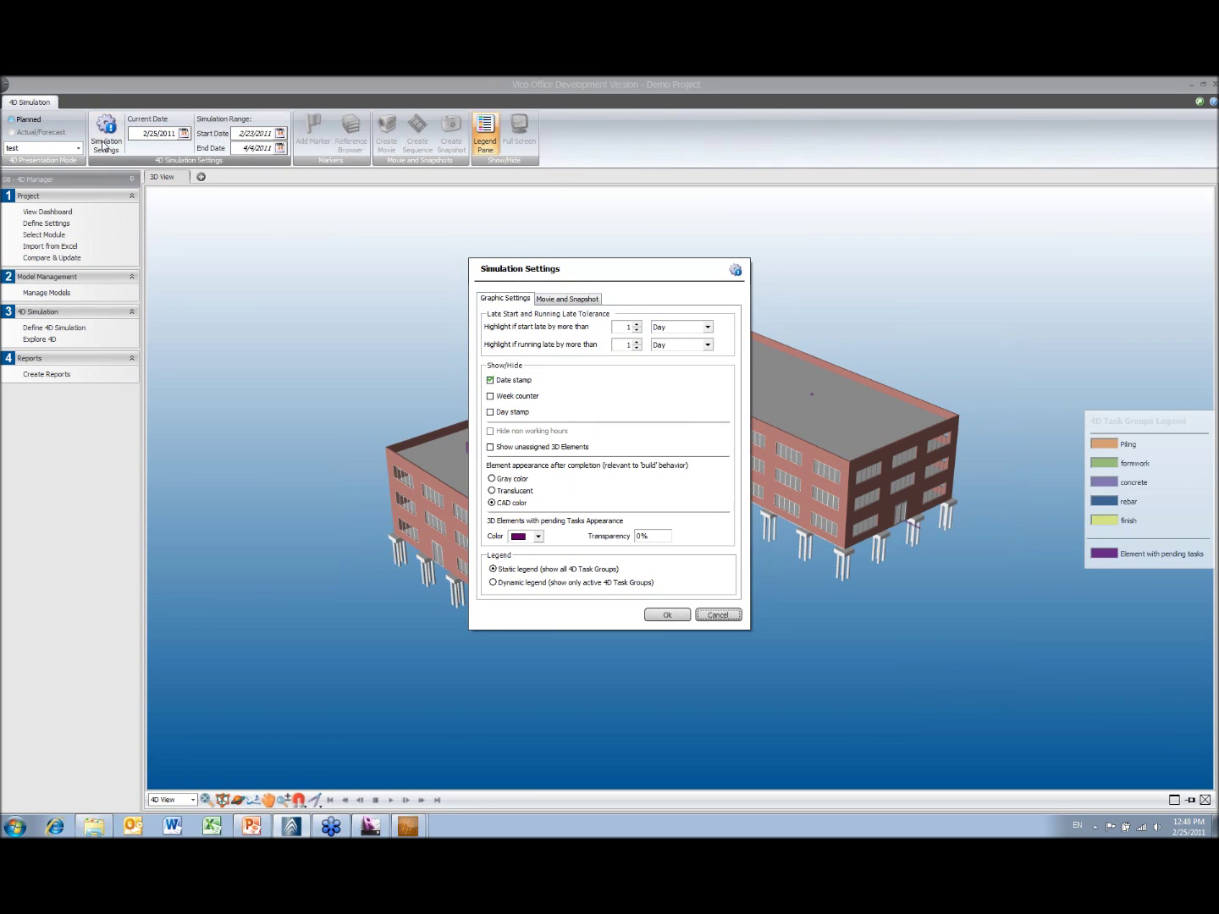
# - Cancel Simulation Settings unchanged and play the 4D simulation up to 4/1/2011
pyautogui.click(718, 616)
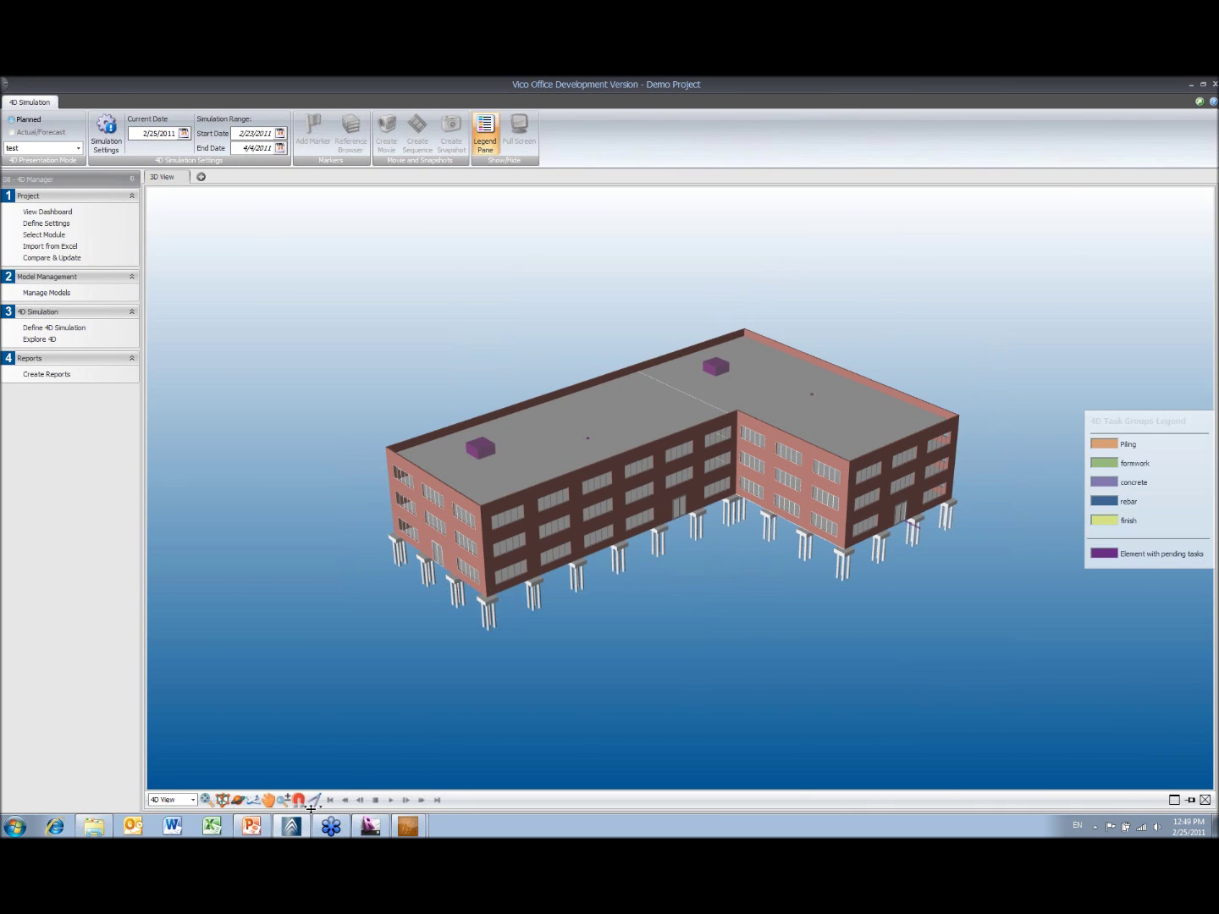
pyautogui.click(396, 799)
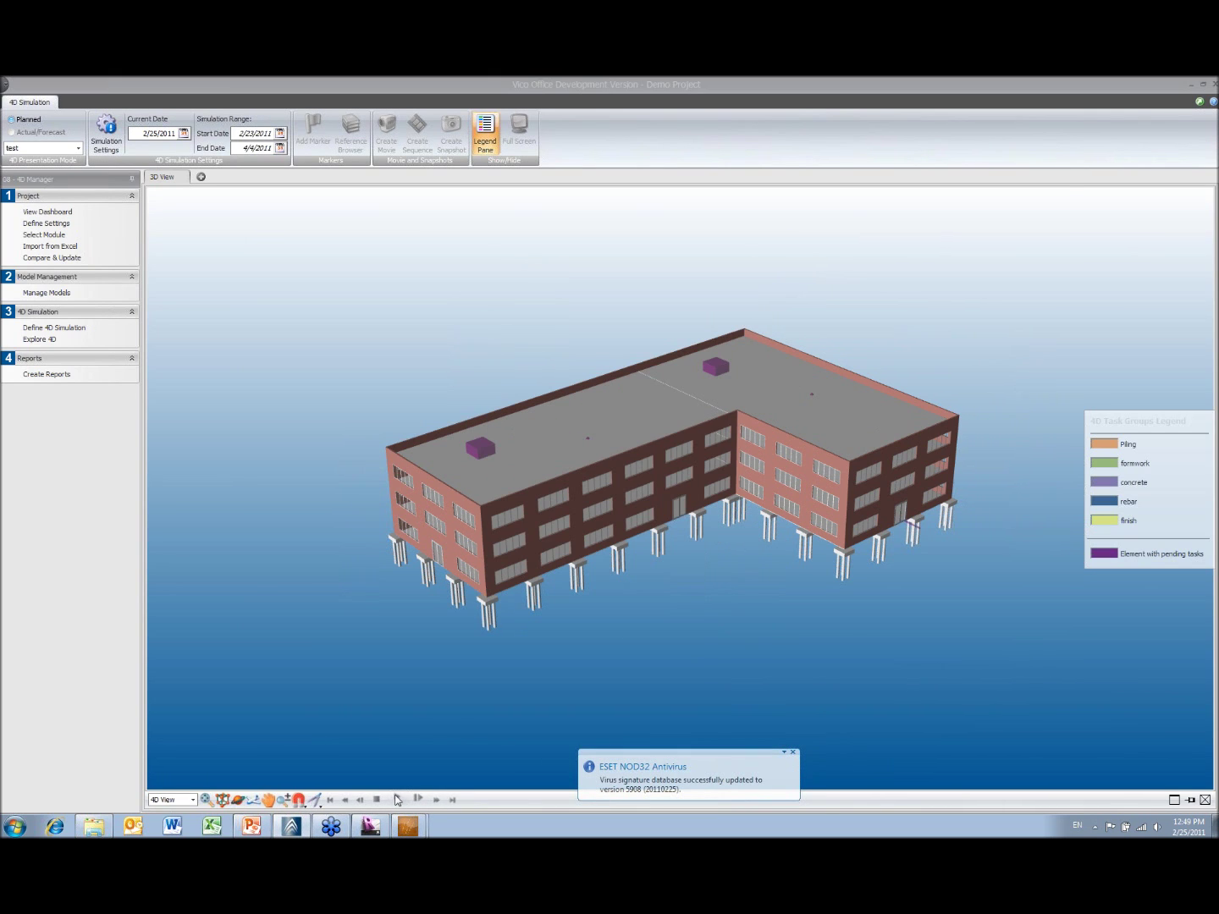